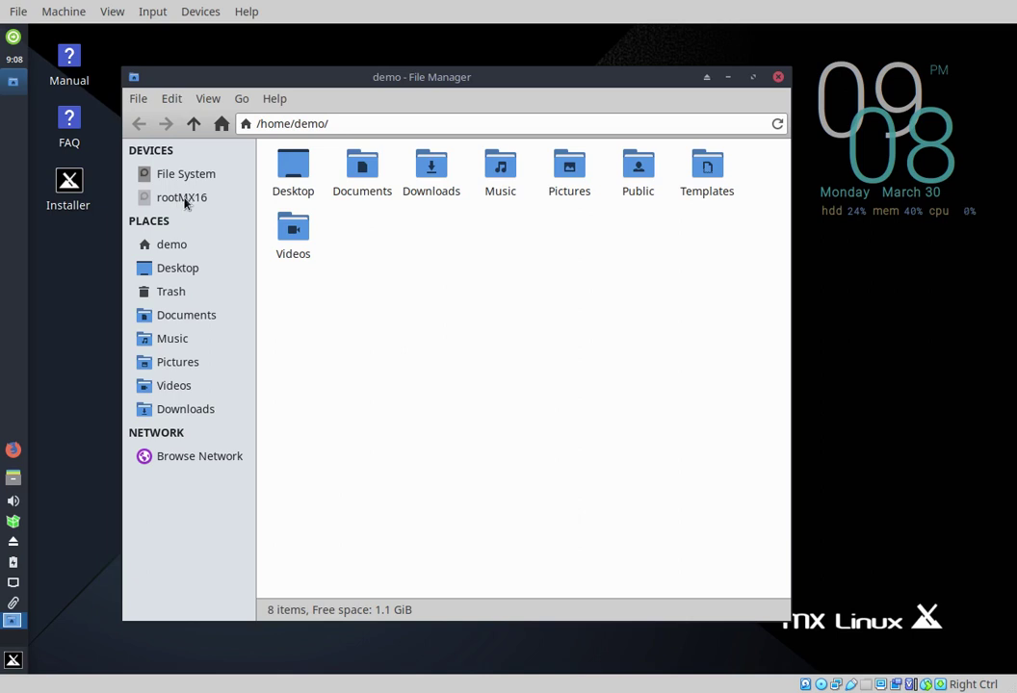
Launch GParted via a 'part' search in the Whisker menu and authenticate as root, retrying the password.
{"action": "left_click", "coordinate": [13, 661]}
{"action": "key", "text": "Return"}
{"action": "key", "text": "Return"}
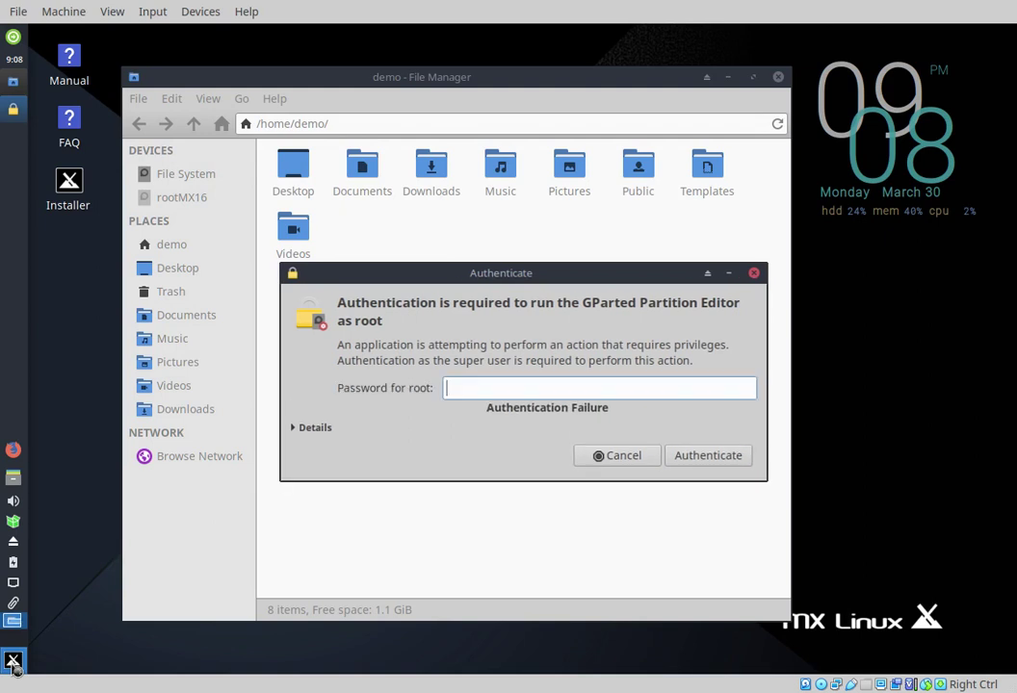
{"action": "key", "text": "Return"}
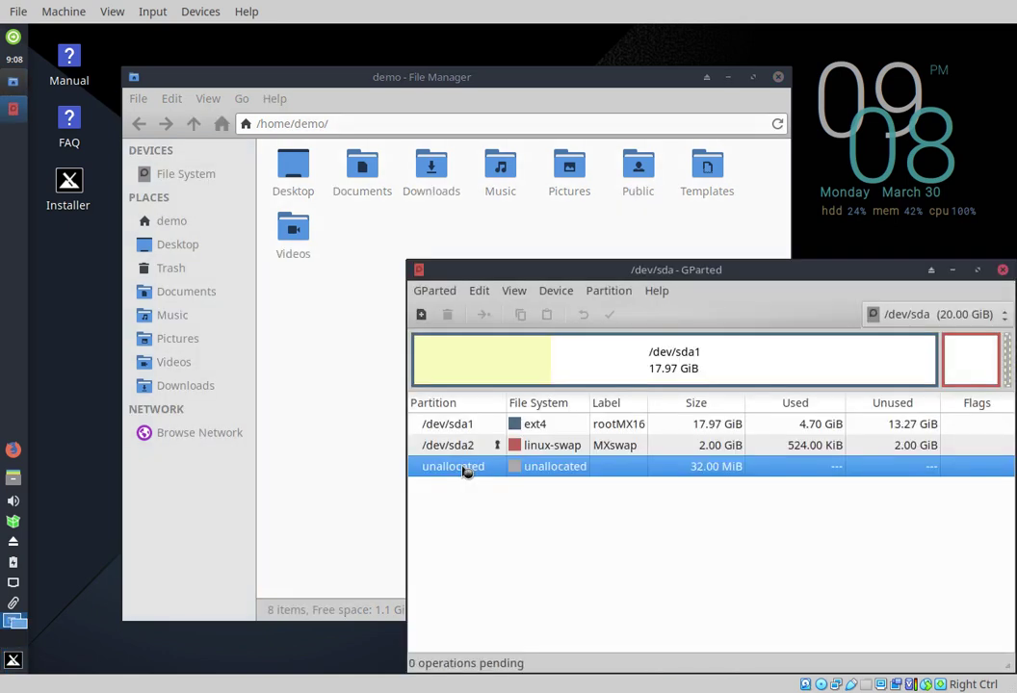
Move GParted aside, review the /dev/sda layout (rootMX16, MXswap, 32.00 MiB unallocated), then close it.
{"action": "left_click_drag", "start_coordinate": [689, 269], "coordinate": [491, 131]}
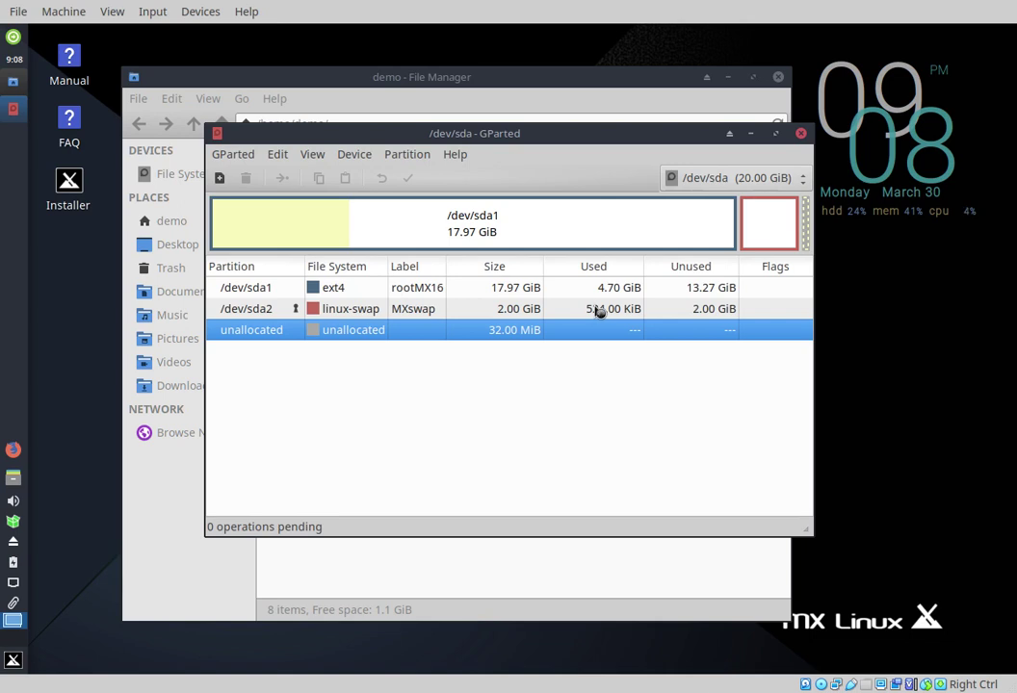
{"action": "left_click", "coordinate": [801, 134]}
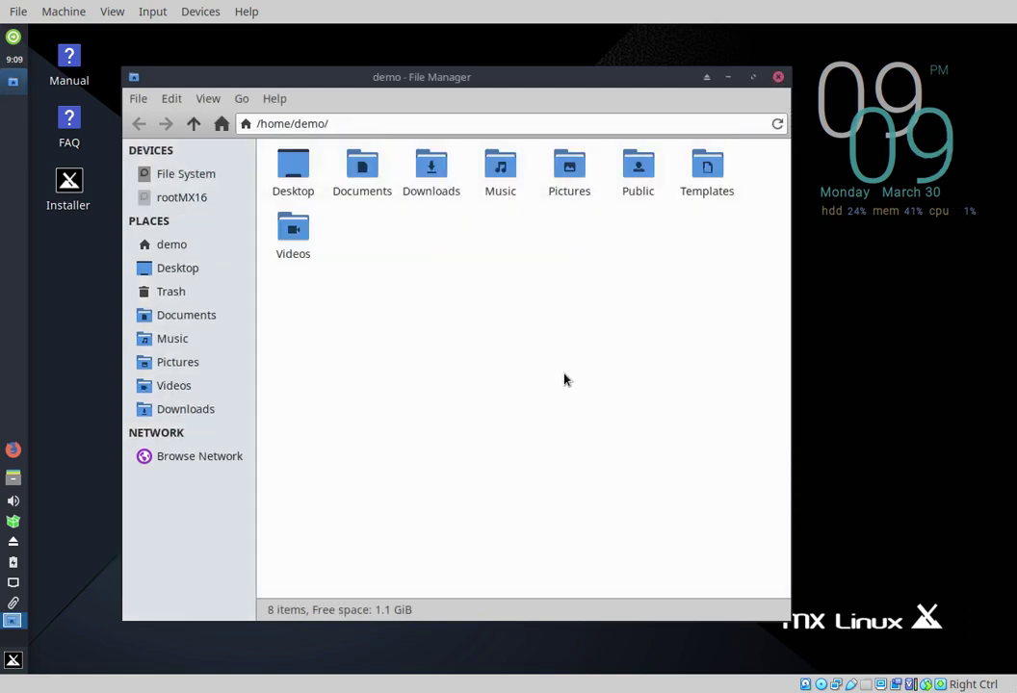
Mount and open the rootMX16 partition from the Thunar sidebar, authenticating as root.
{"action": "left_click", "coordinate": [186, 197]}
{"action": "type", "text": "root"}
{"action": "key", "text": "Return"}
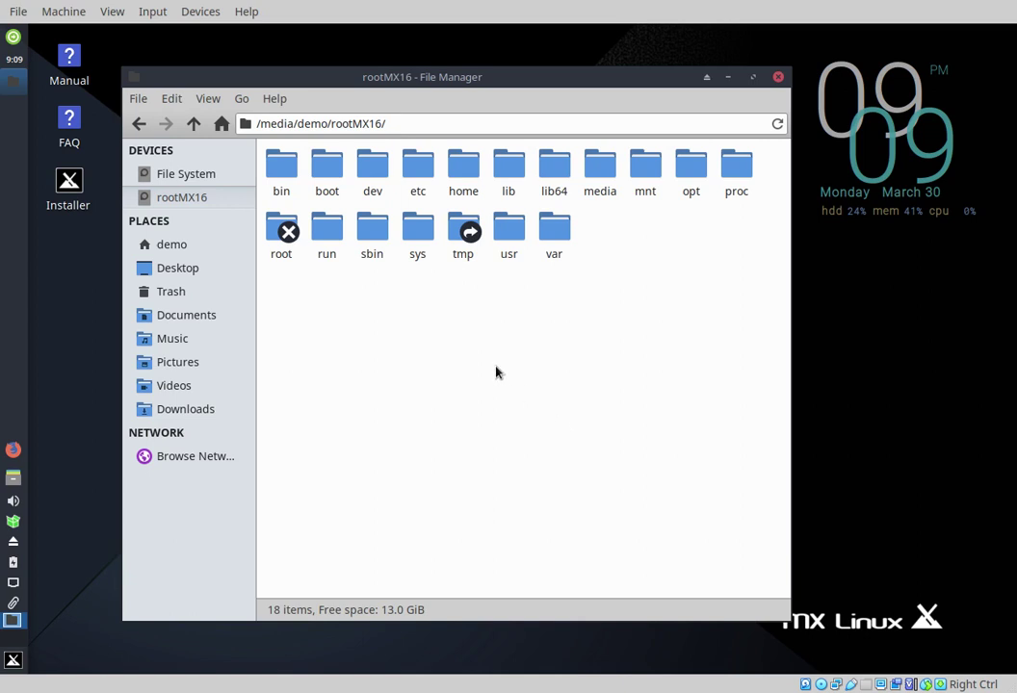
Copy fstab from rootMX16's etc folder onto the desktop.
{"action": "left_click", "coordinate": [418, 170]}
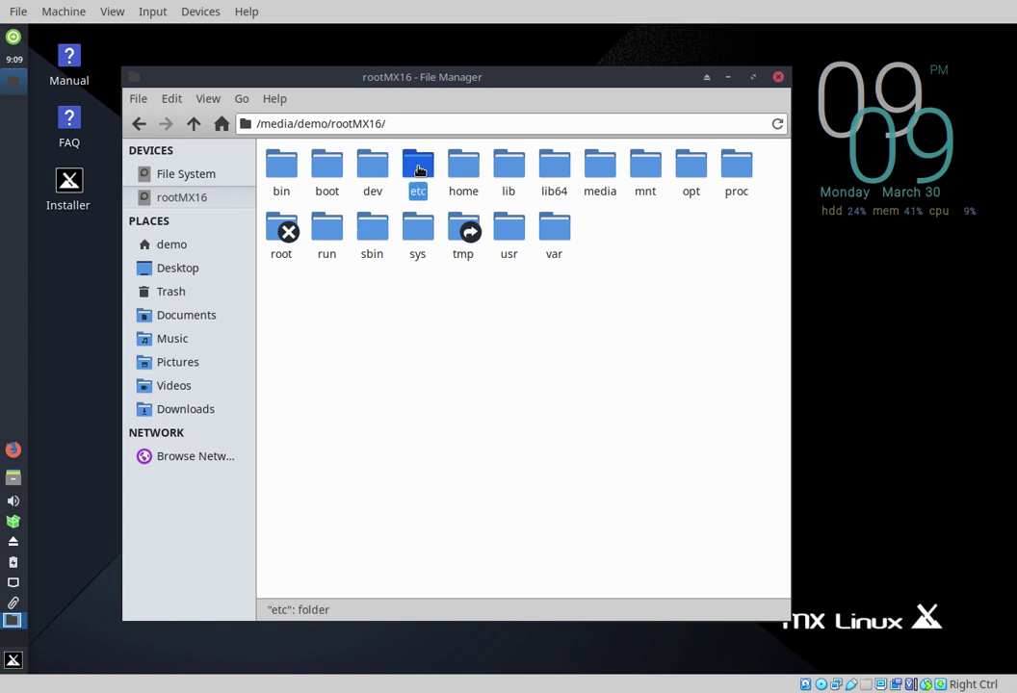
{"action": "double_click", "coordinate": [418, 170]}
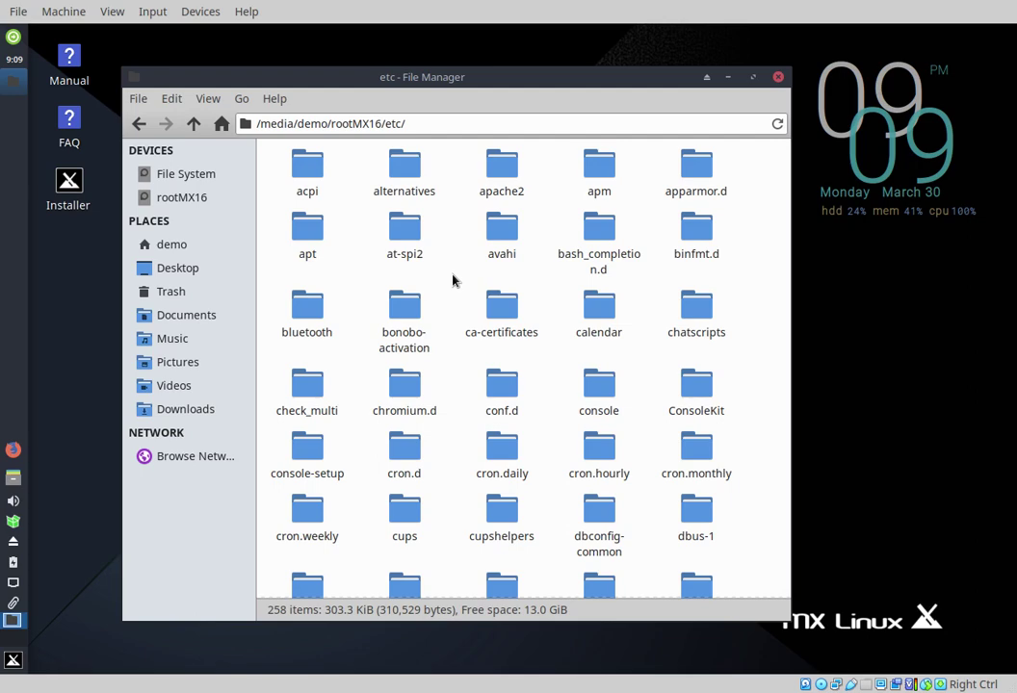
{"action": "type", "text": "fst"}
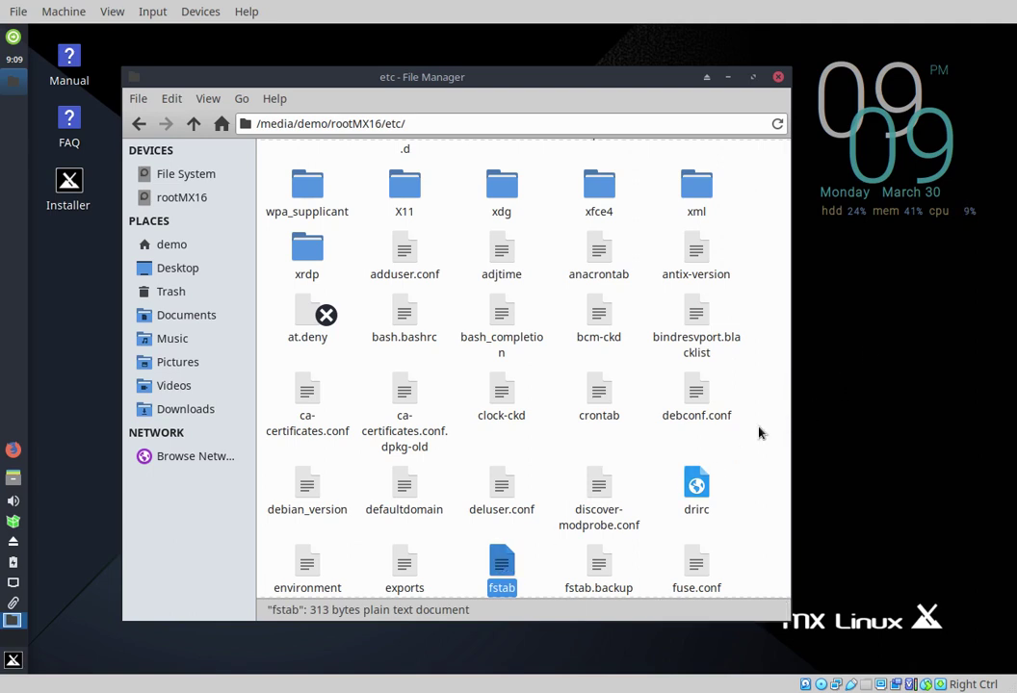
{"action": "left_click_drag", "start_coordinate": [501, 563], "coordinate": [59, 402]}
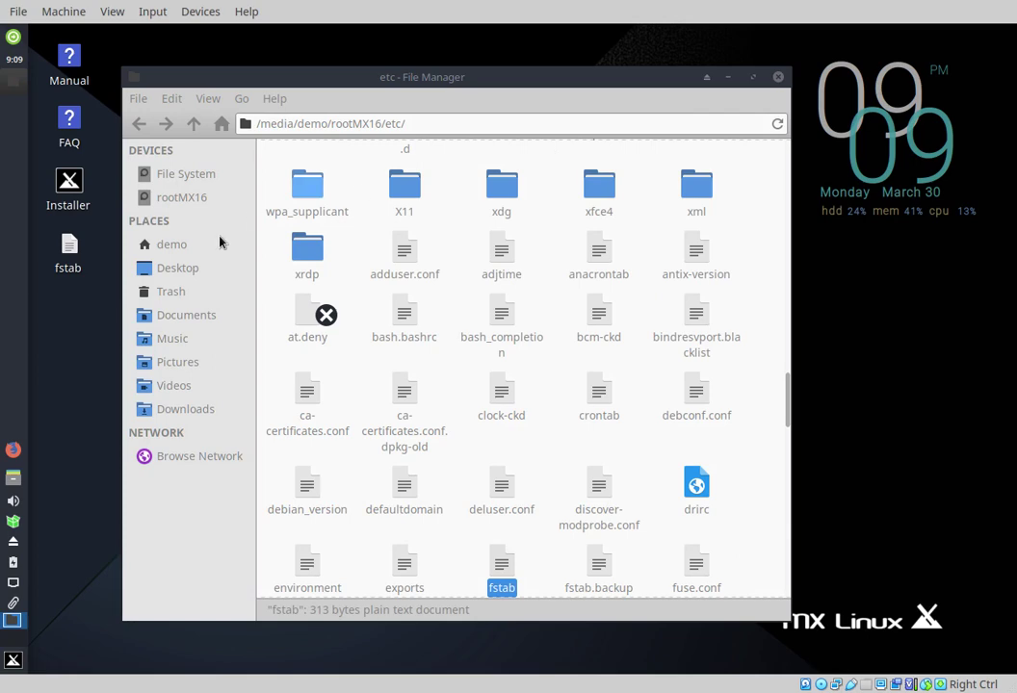
Unmount rootMX16 and close Thunar.
{"action": "left_click", "coordinate": [166, 240]}
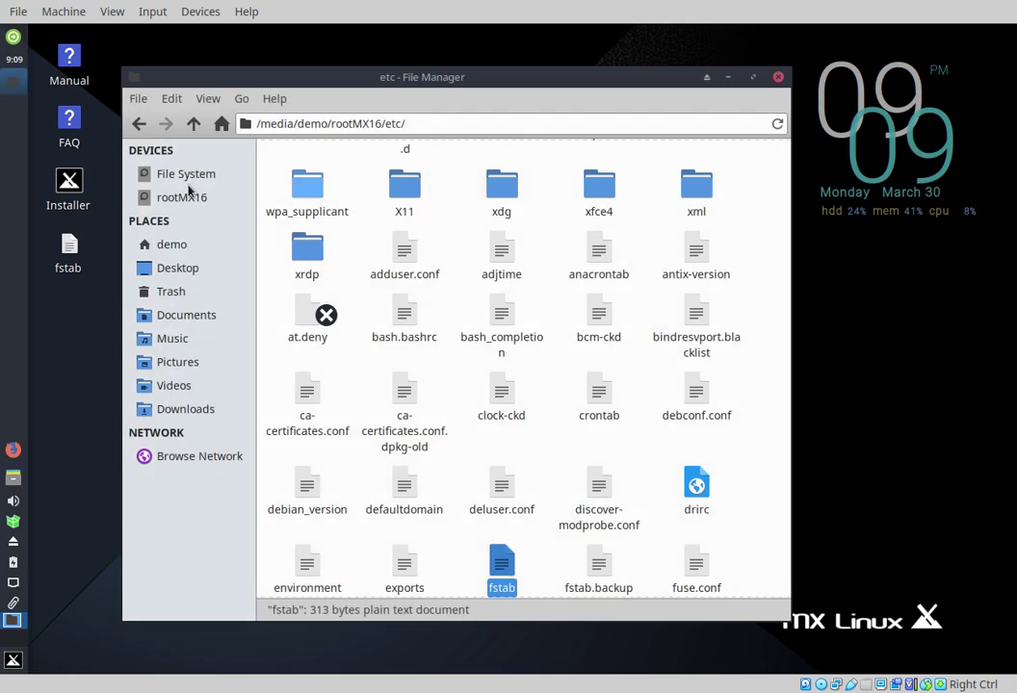
{"action": "right_click", "coordinate": [182, 198]}
{"action": "left_click", "coordinate": [243, 288]}
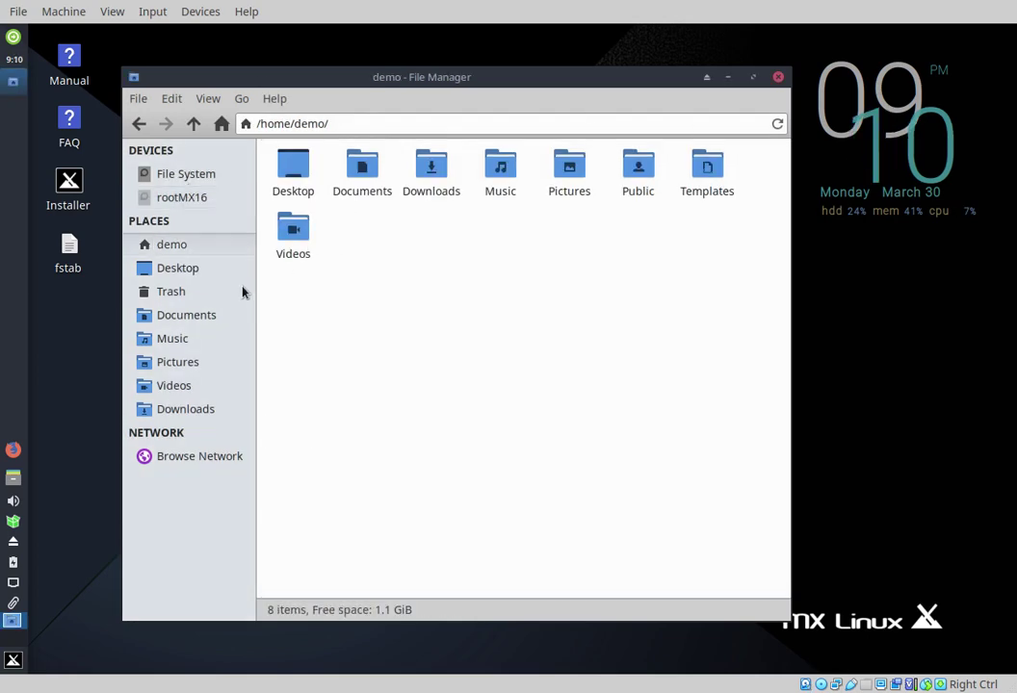
{"action": "left_click", "coordinate": [776, 77]}
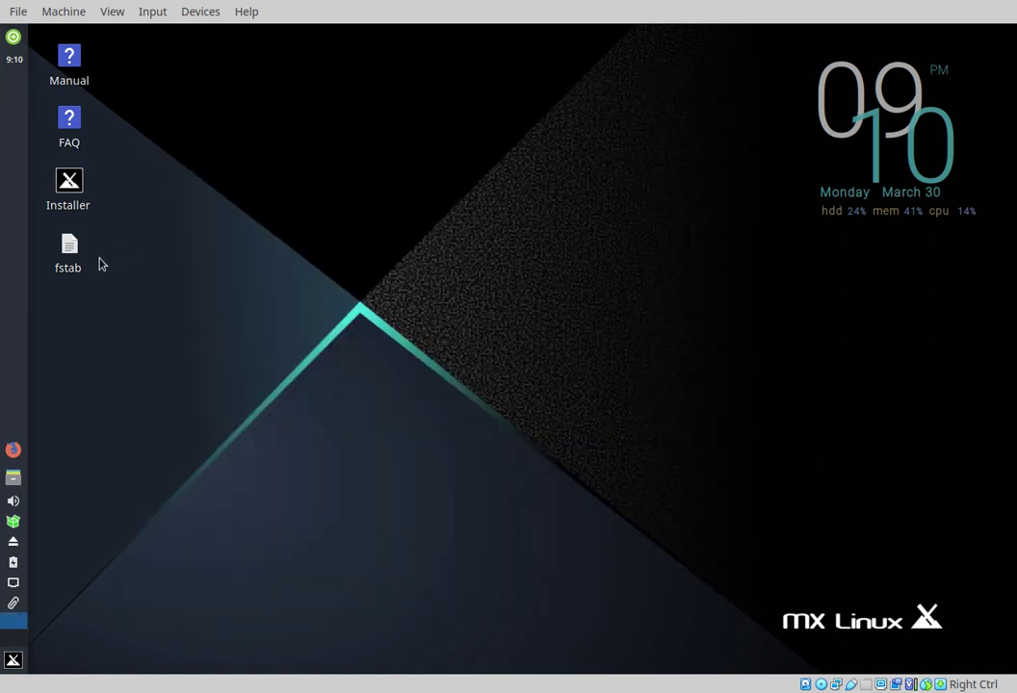
{"action": "double_click", "coordinate": [69, 248]}
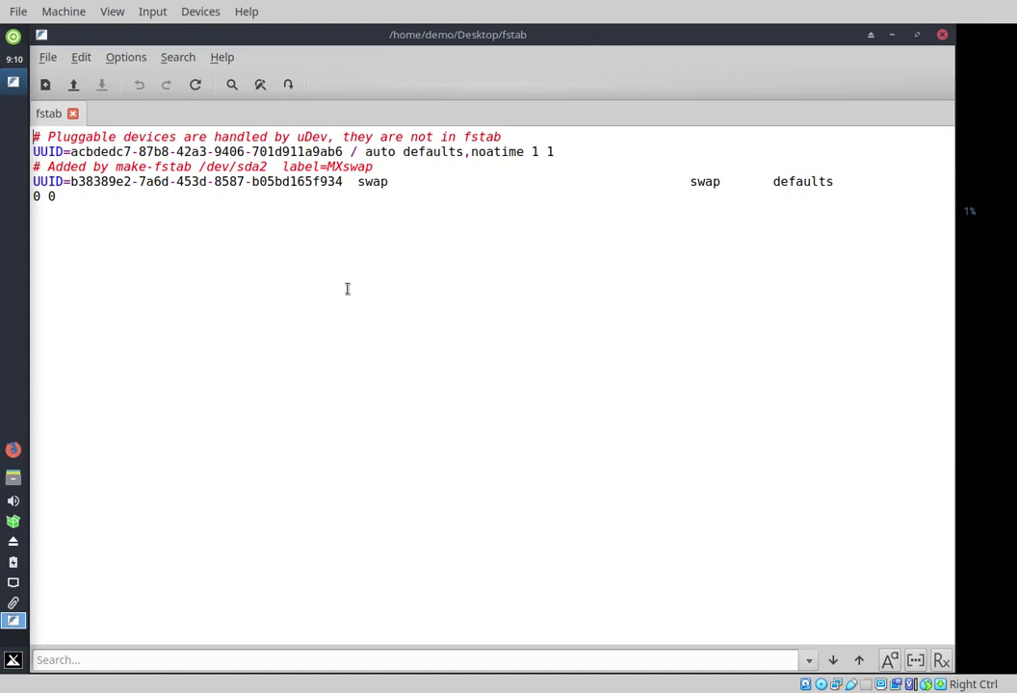
{"action": "double_click", "coordinate": [353, 152]}
{"action": "left_click_drag", "start_coordinate": [358, 183], "coordinate": [388, 183]}
{"action": "left_click", "coordinate": [943, 35]}
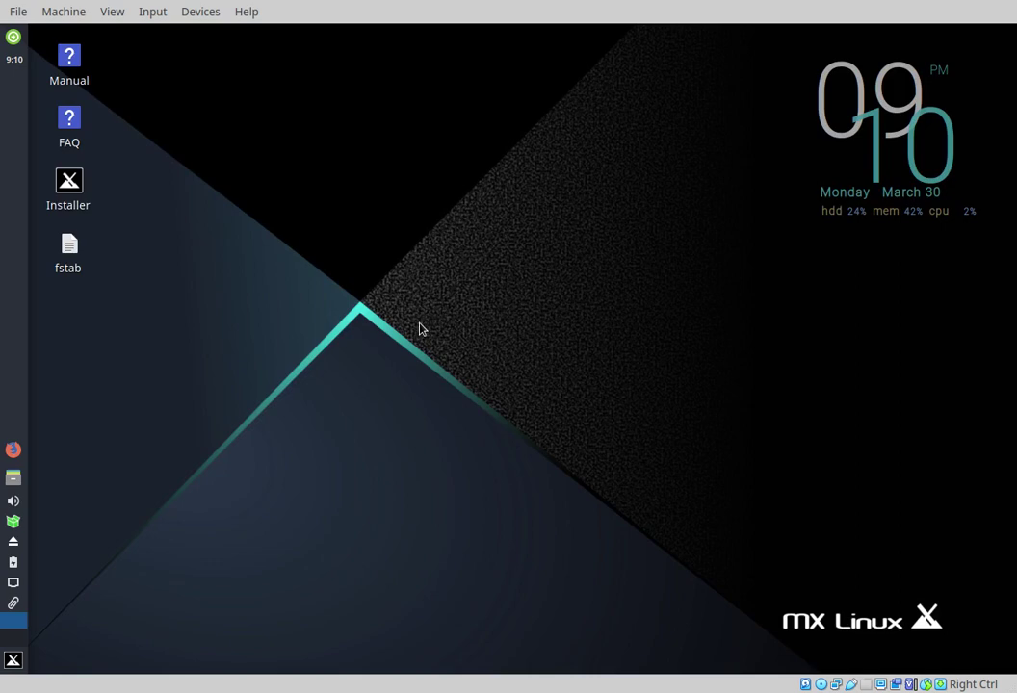
Relaunch GParted with root rights and move its window to mid-screen.
{"action": "left_click", "coordinate": [13, 661]}
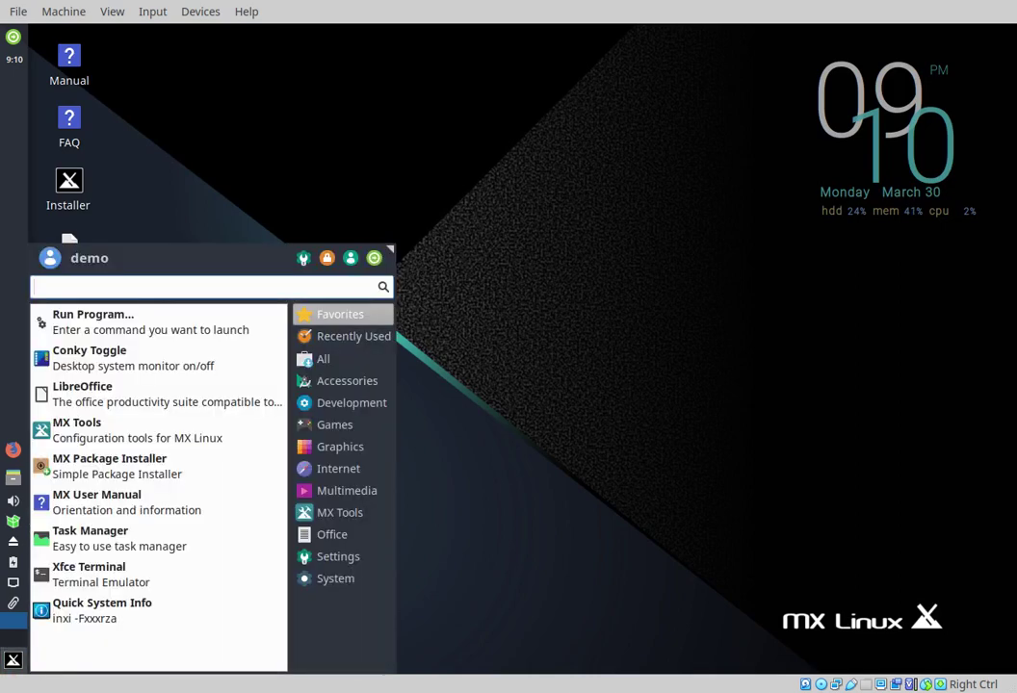
{"action": "type", "text": "part"}
{"action": "key", "text": "Return"}
{"action": "type", "text": "root"}
{"action": "key", "text": "Return"}
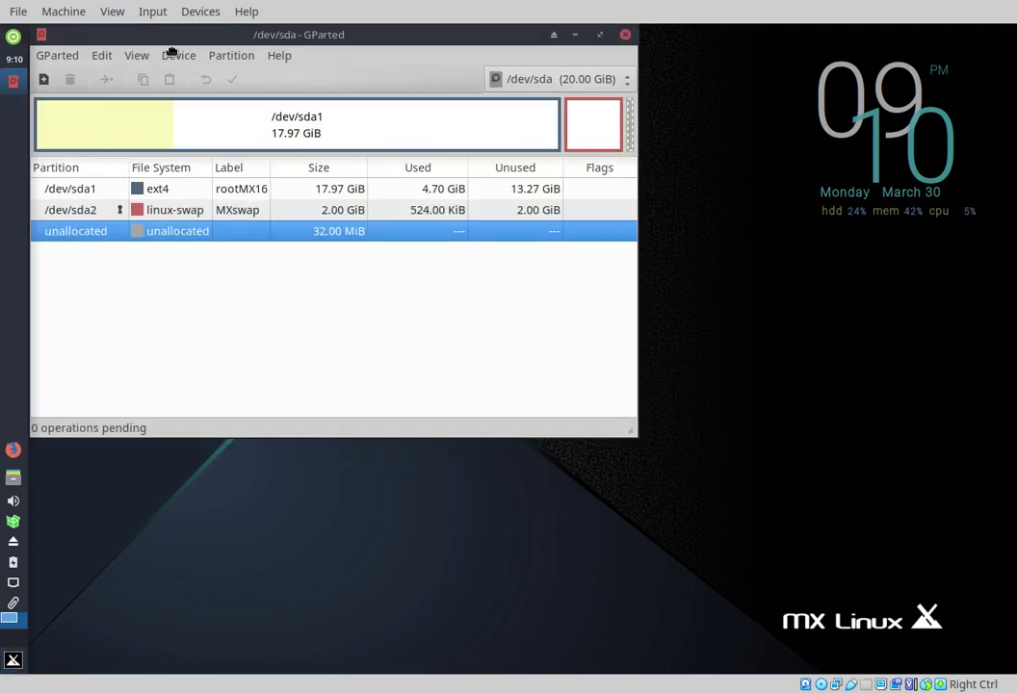
{"action": "left_click_drag", "start_coordinate": [140, 39], "coordinate": [253, 118]}
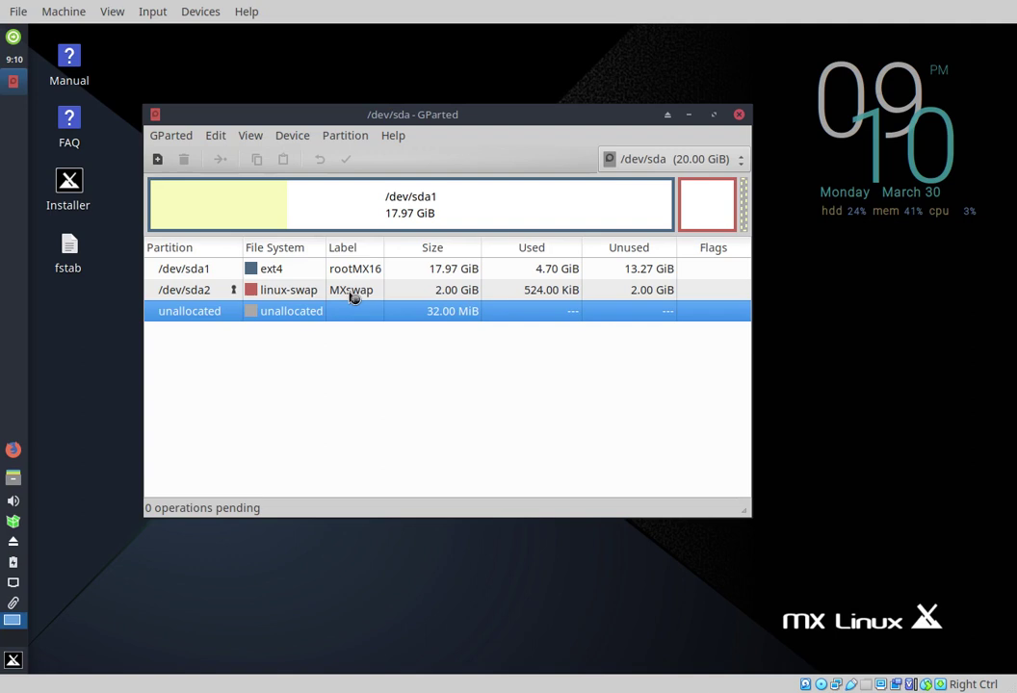
Swapoff the MXswap partition /dev/sda2 so it shows 0.00 B used.
{"action": "right_click", "coordinate": [286, 292]}
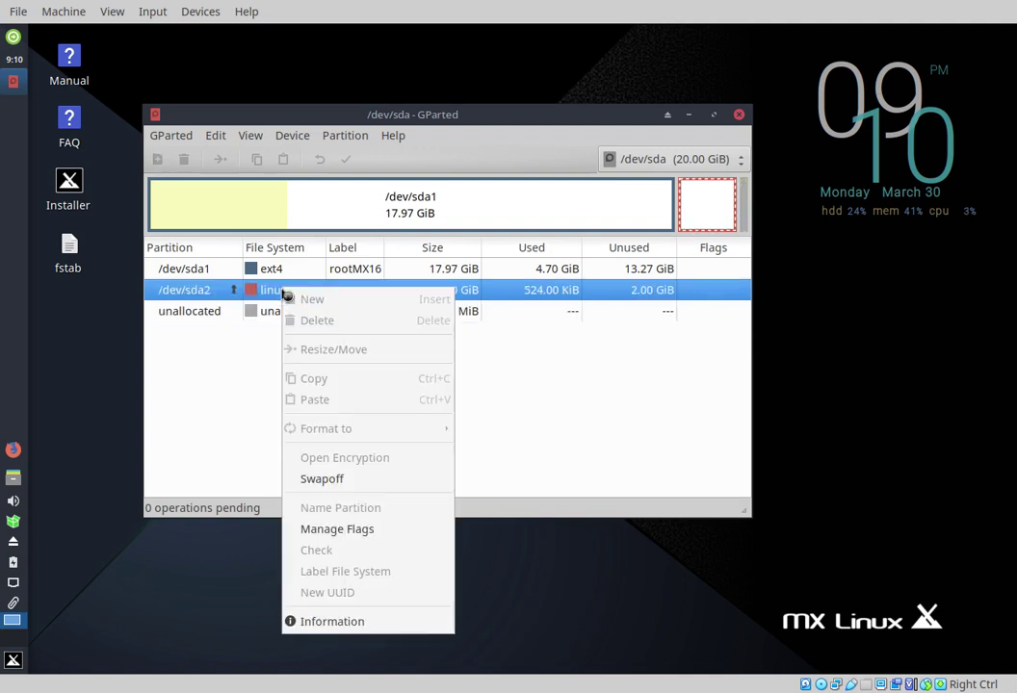
{"action": "left_click", "coordinate": [353, 487]}
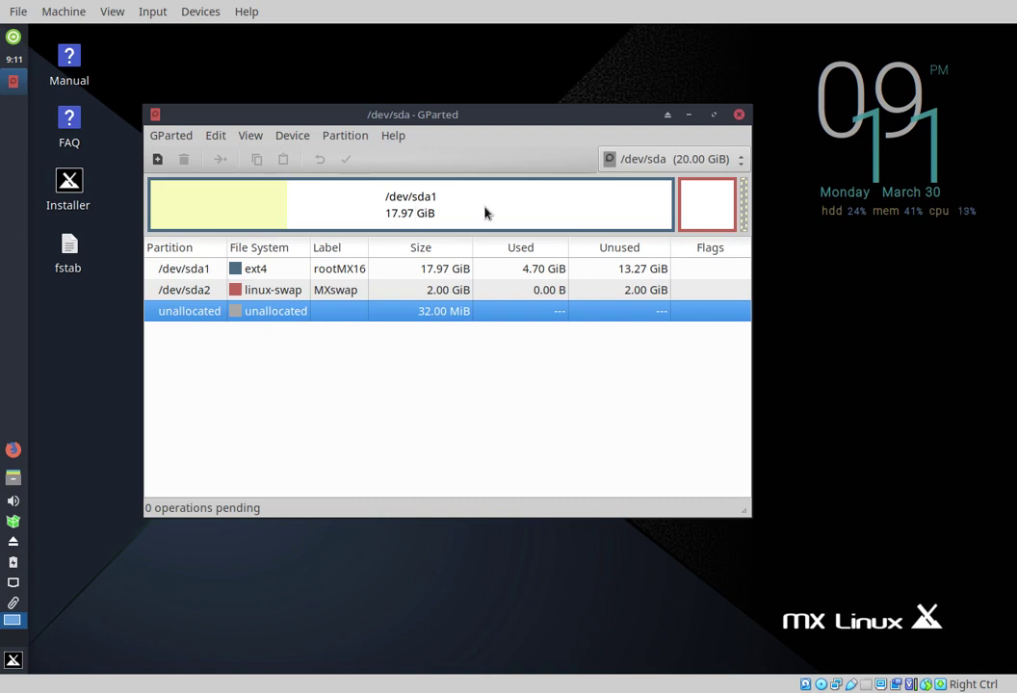
{"action": "right_click", "coordinate": [487, 213]}
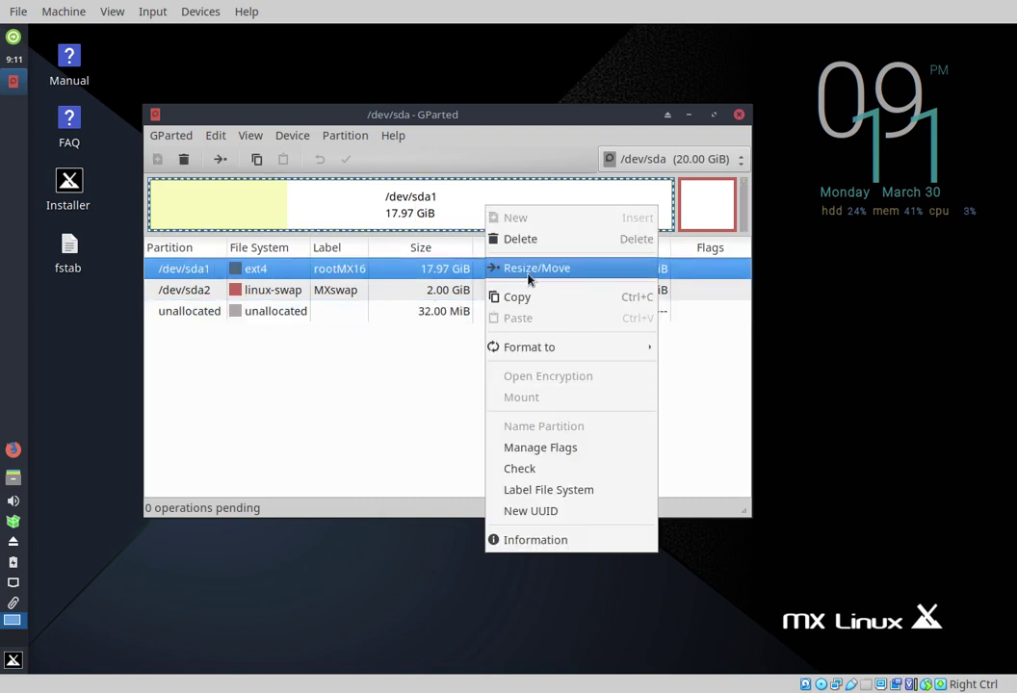
Open Resize/Move for /dev/sda1 and drag its size between the 4811 MiB minimum and 18400 MiB.
{"action": "left_click", "coordinate": [532, 270]}
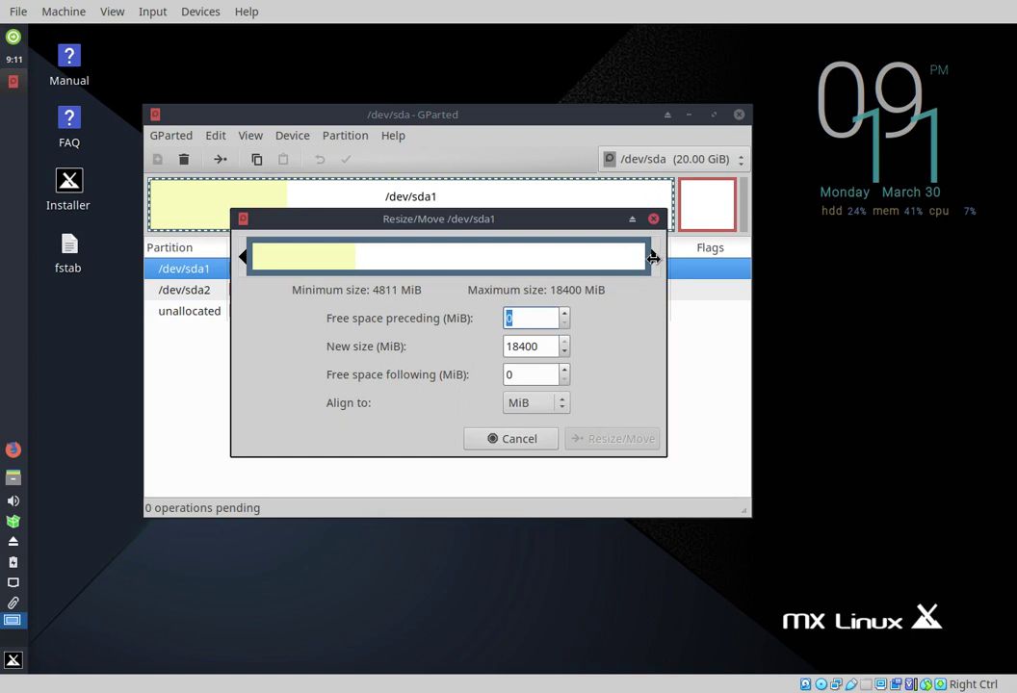
{"action": "left_click_drag", "start_coordinate": [654, 257], "coordinate": [608, 256]}
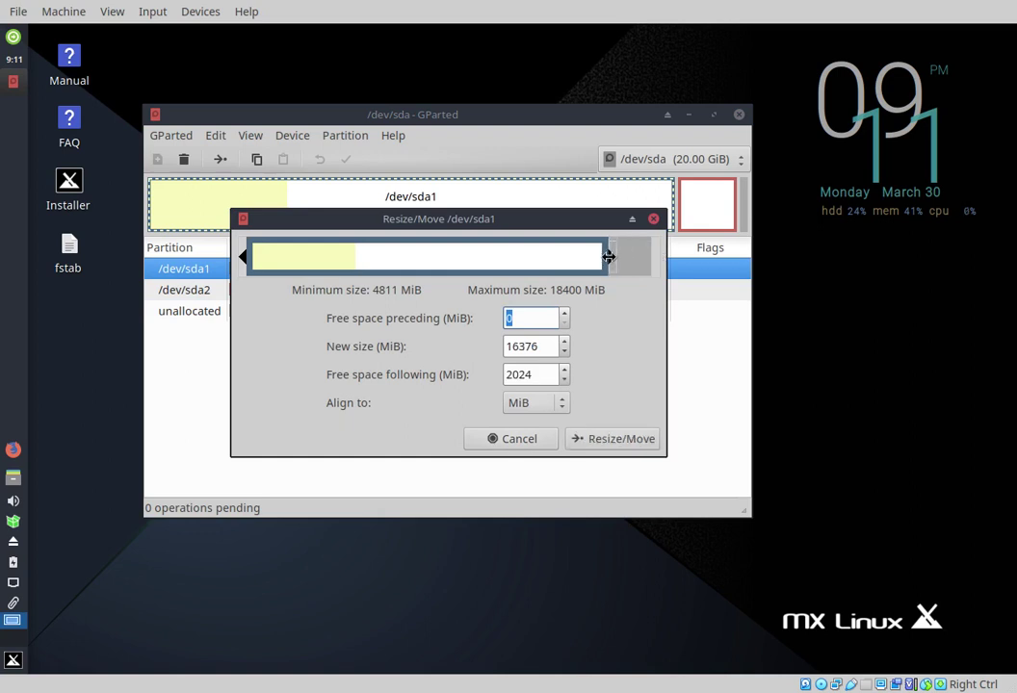
{"action": "left_click_drag", "start_coordinate": [609, 256], "coordinate": [658, 256]}
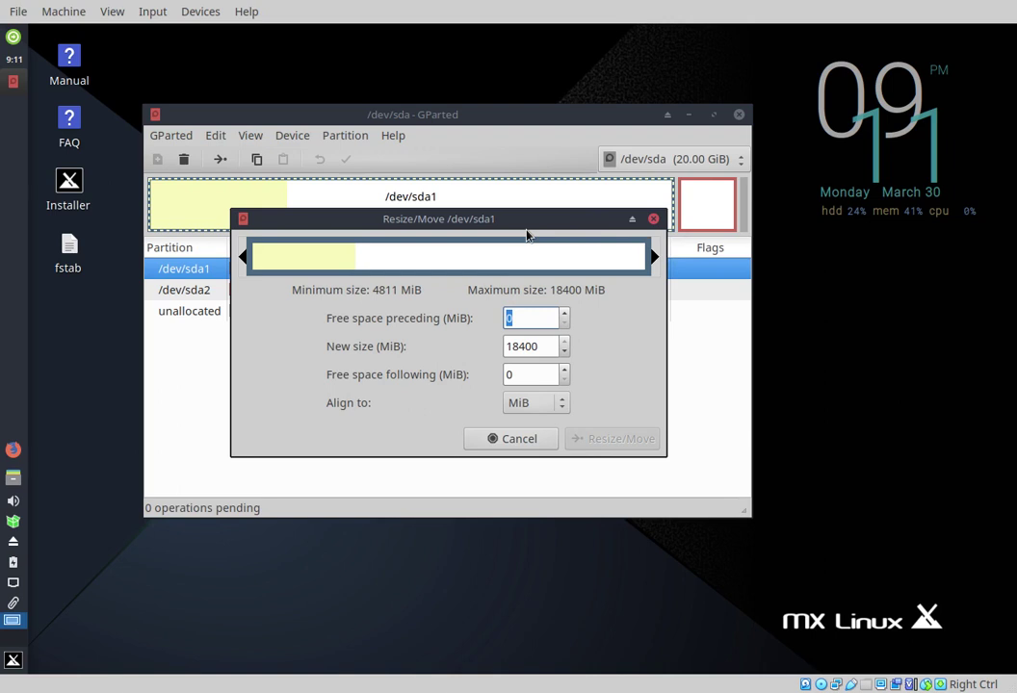
{"action": "left_click_drag", "start_coordinate": [525, 223], "coordinate": [516, 261]}
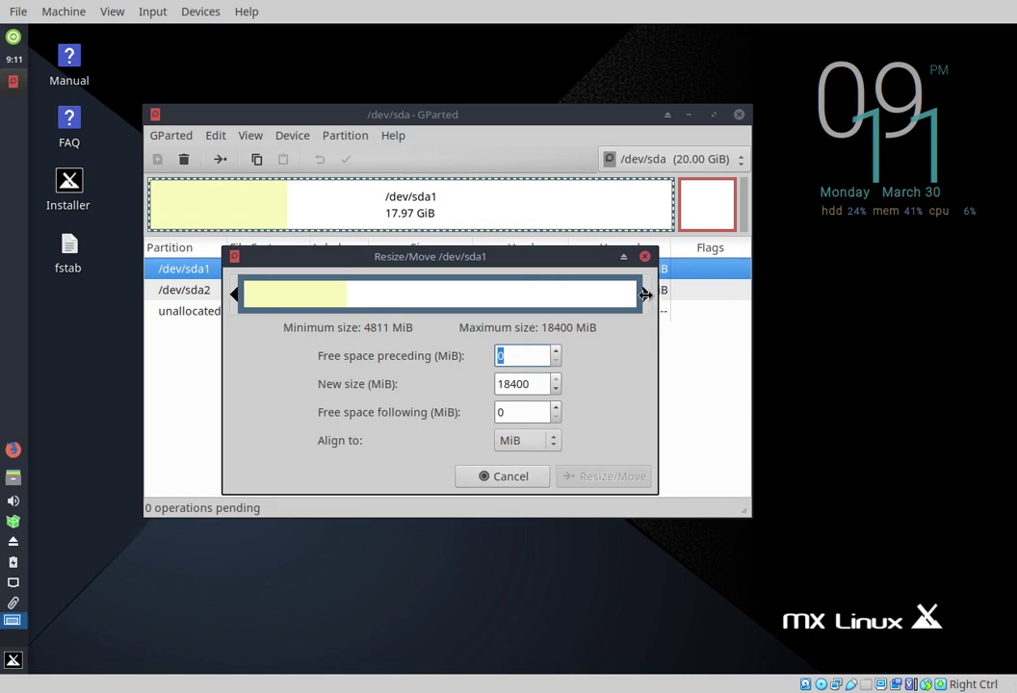
{"action": "left_click_drag", "start_coordinate": [644, 293], "coordinate": [324, 286]}
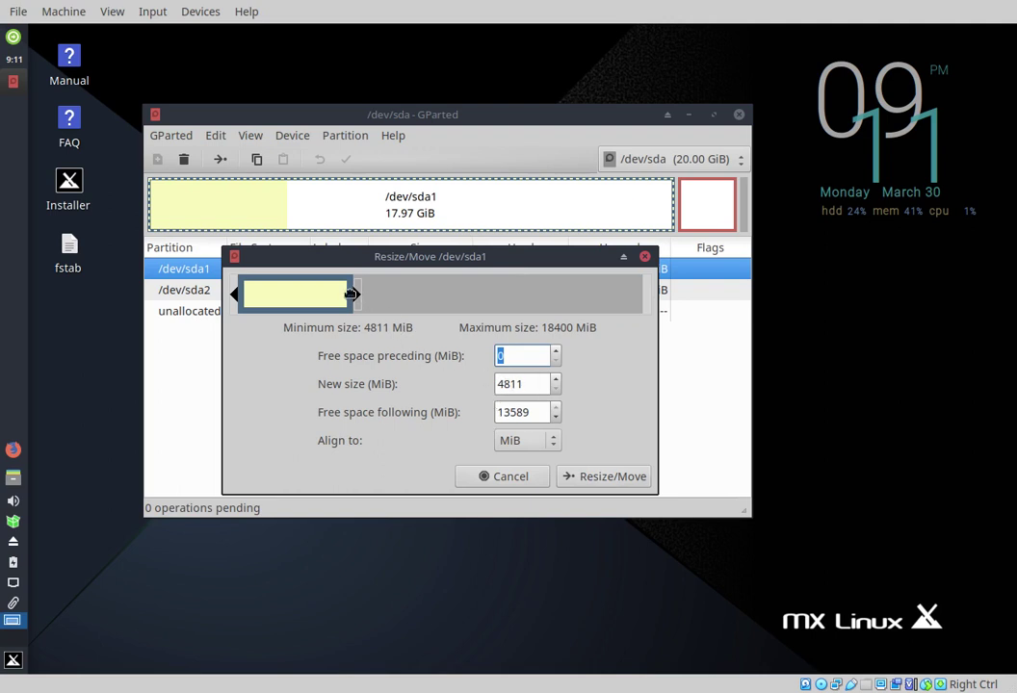
{"action": "left_click_drag", "start_coordinate": [356, 294], "coordinate": [449, 294]}
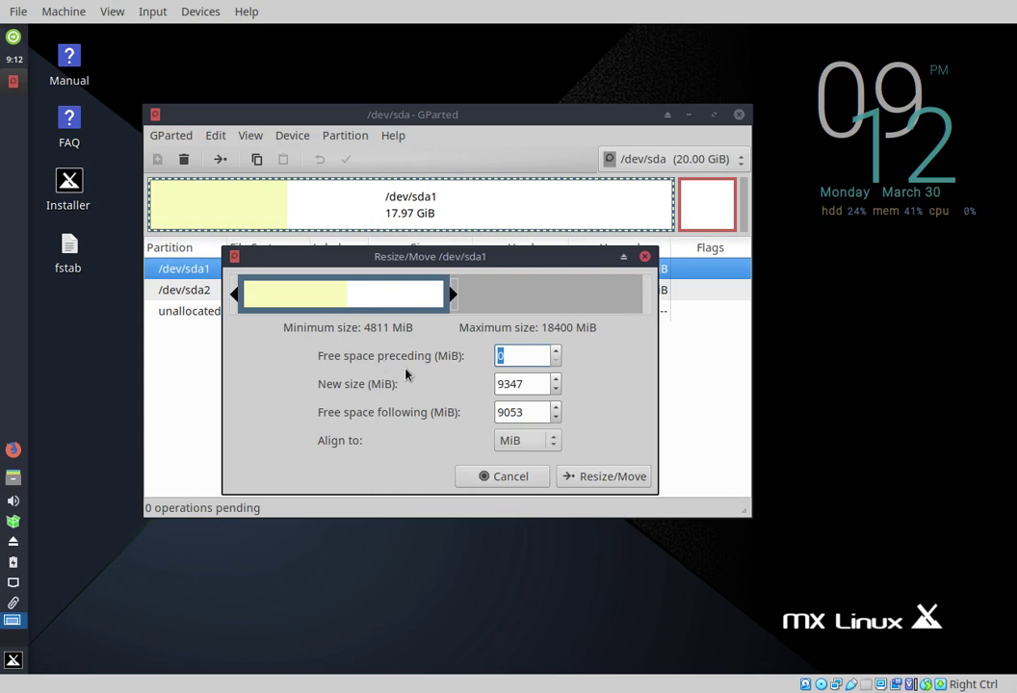
Enter a New size of 10000 MiB and queue the /dev/sda1 shrink.
{"action": "key", "text": "Tab"}
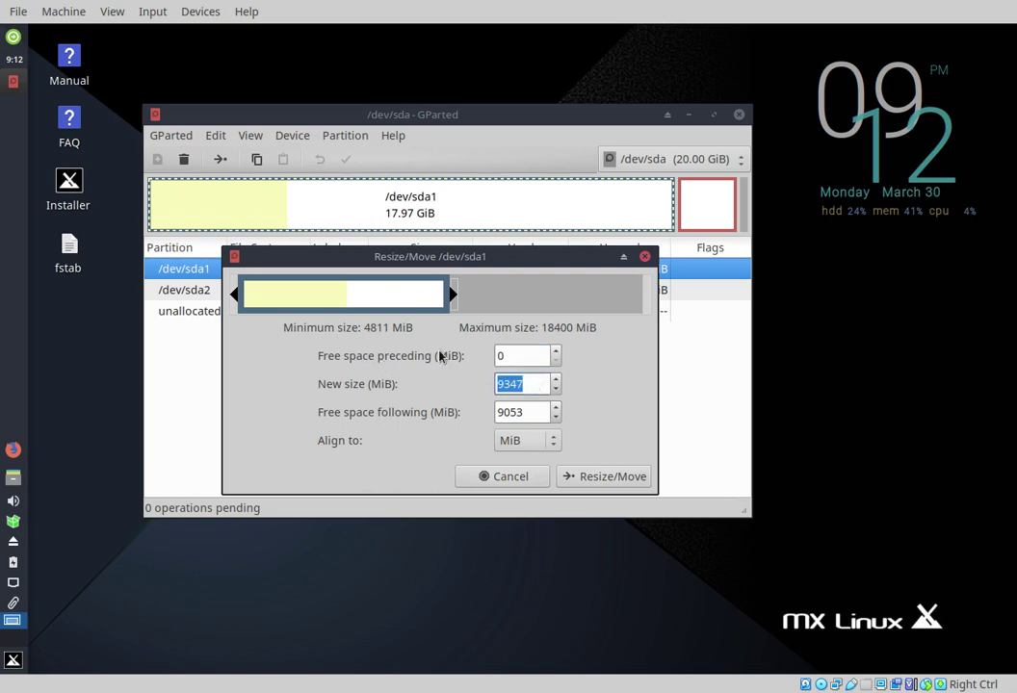
{"action": "type", "text": "10000"}
{"action": "key", "text": "Tab"}
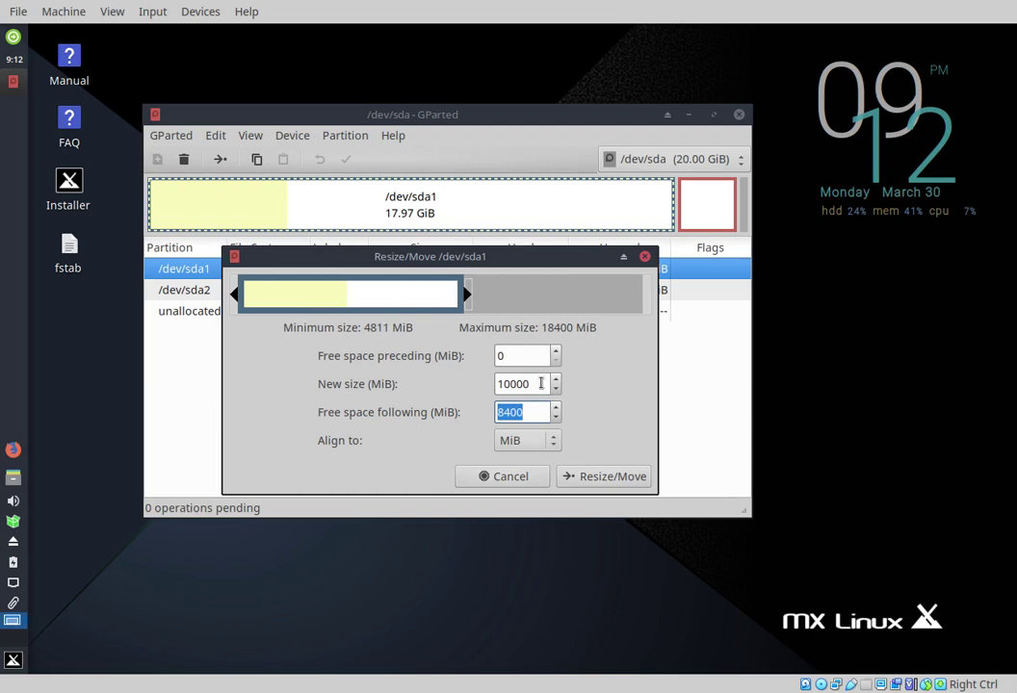
{"action": "key", "text": "shift+Tab"}
{"action": "type", "text": "8000"}
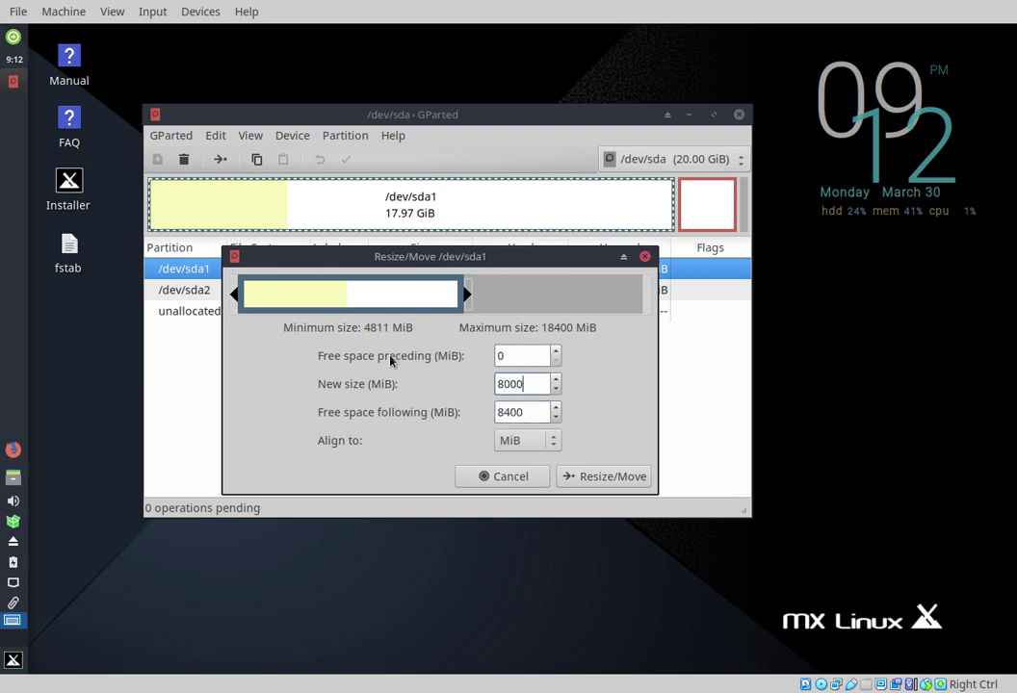
{"action": "key", "text": "Tab"}
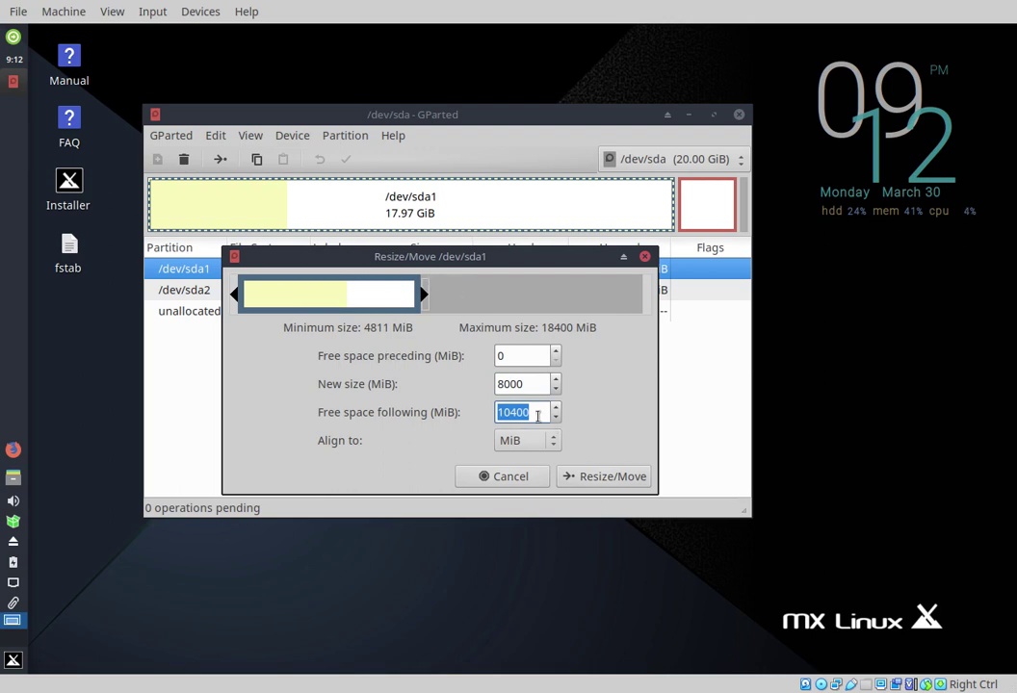
{"action": "key", "text": "shift+Tab"}
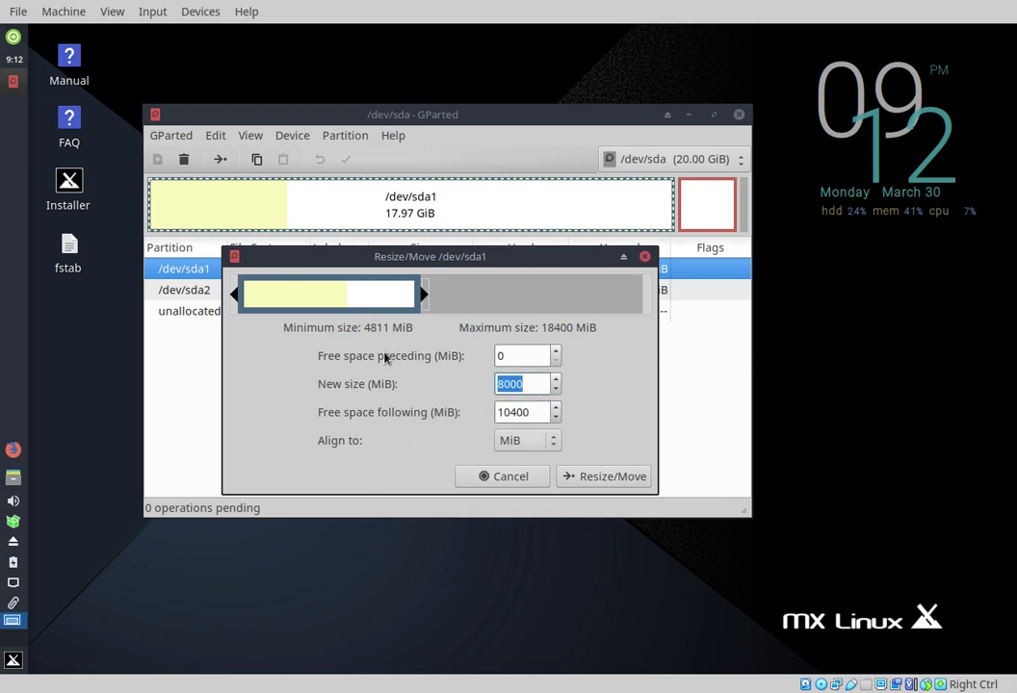
{"action": "type", "text": "10000"}
{"action": "key", "text": "Tab"}
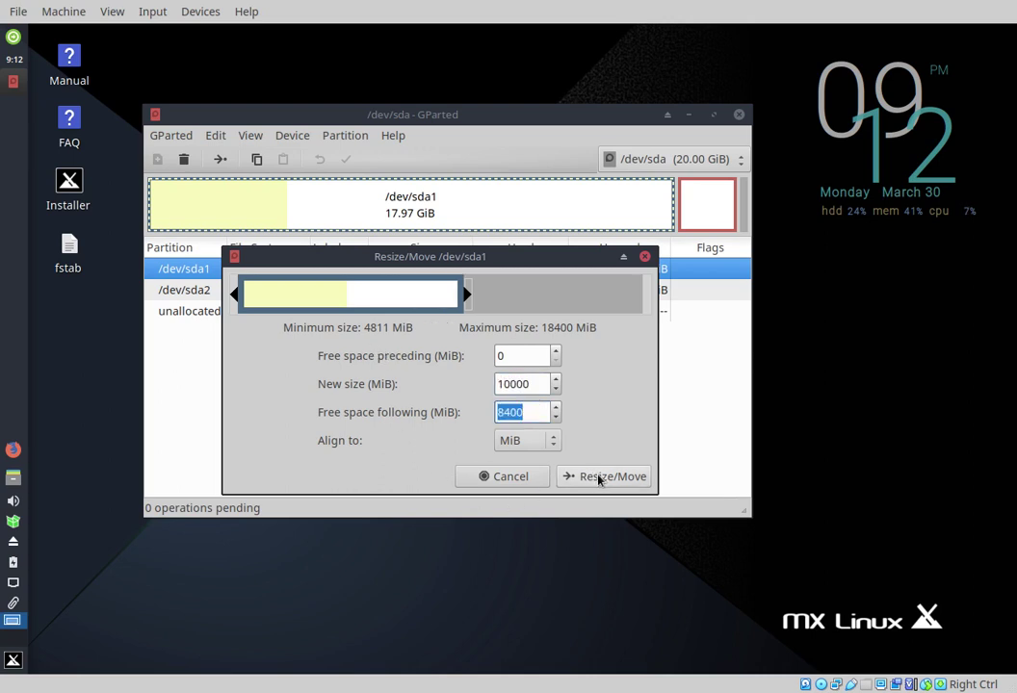
{"action": "left_click", "coordinate": [599, 477]}
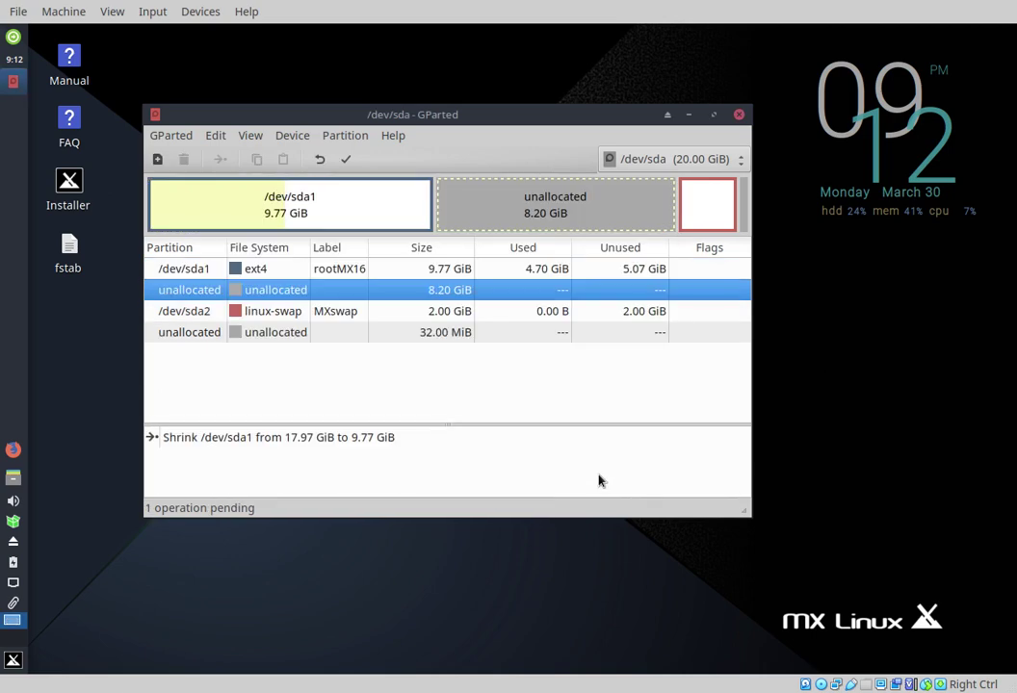
Apply the queued /dev/sda1 shrink, inspect the old and new sector details, and close the report.
{"action": "left_click", "coordinate": [345, 161]}
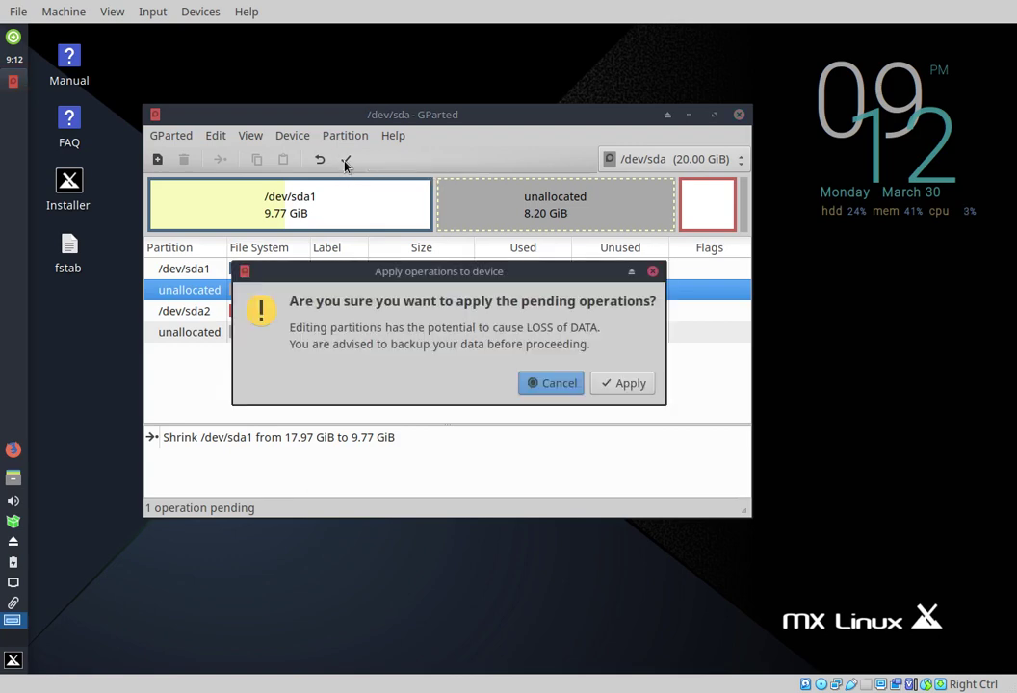
{"action": "left_click", "coordinate": [640, 385]}
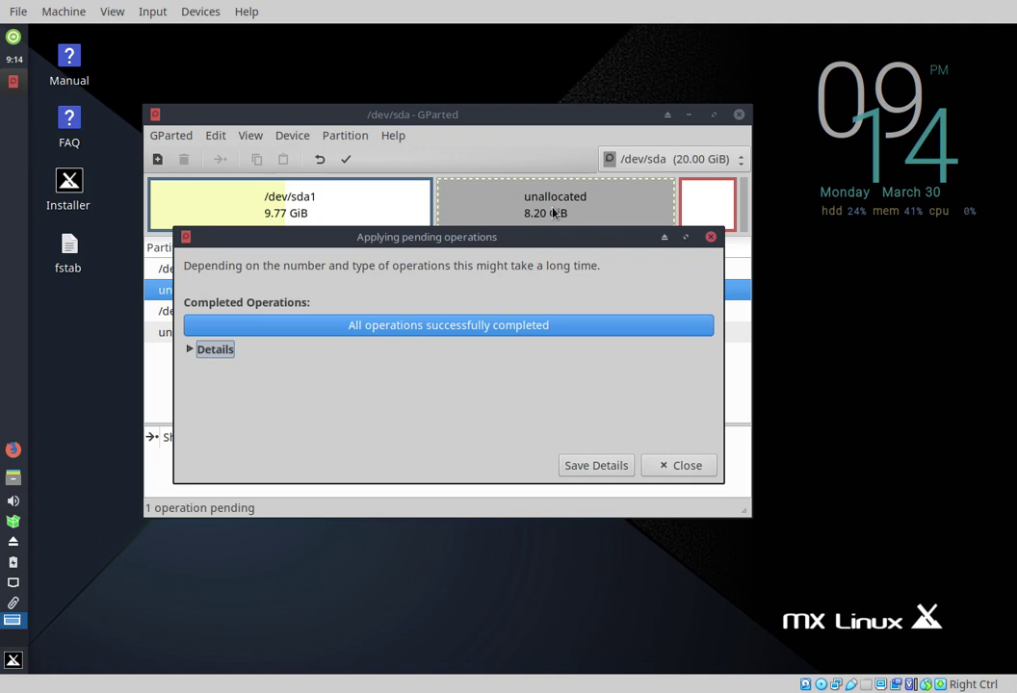
{"action": "left_click", "coordinate": [189, 351]}
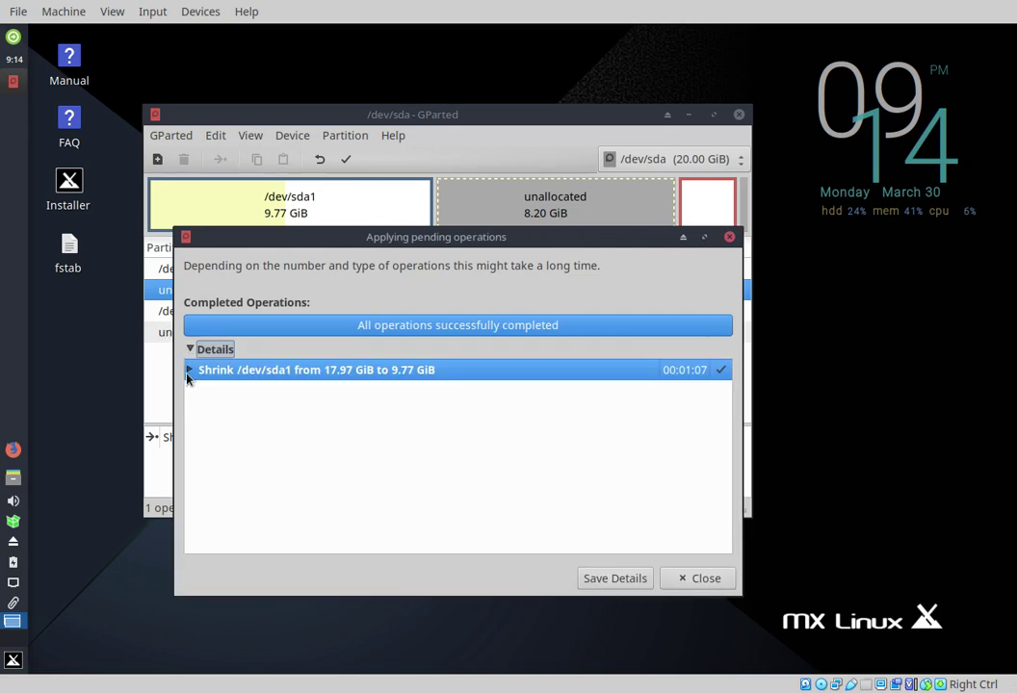
{"action": "left_click", "coordinate": [189, 371]}
{"action": "left_click", "coordinate": [199, 454]}
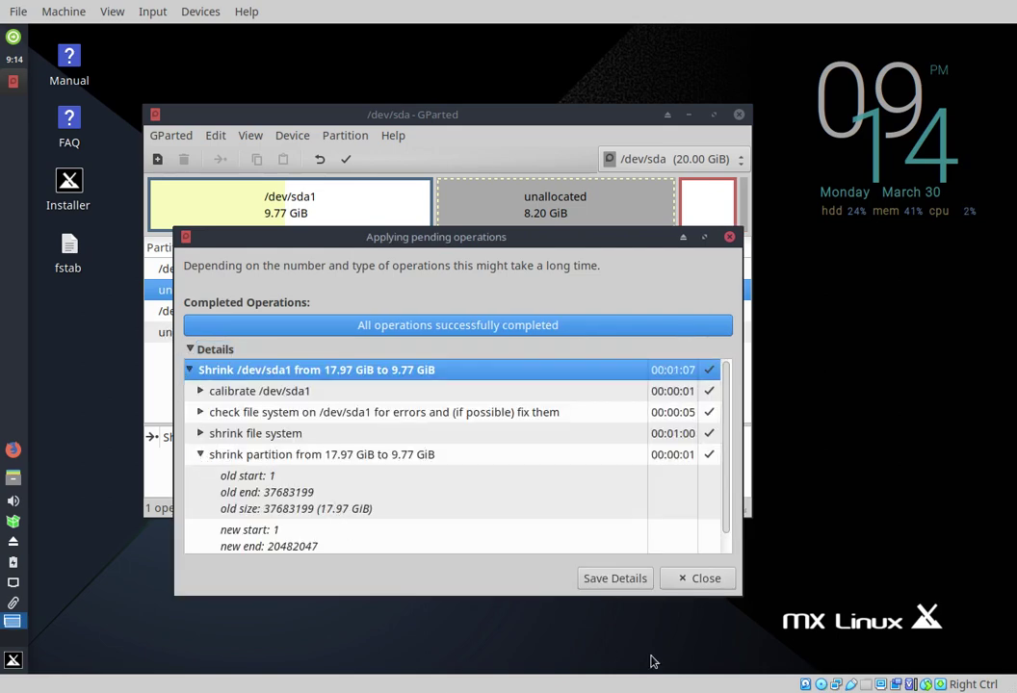
{"action": "left_click", "coordinate": [704, 579]}
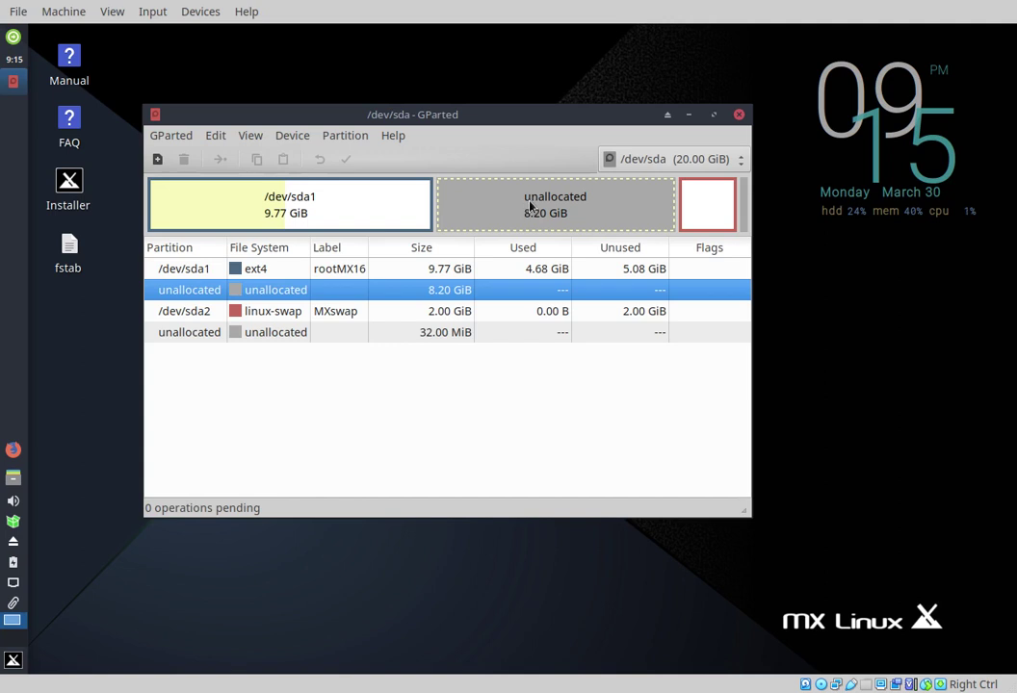
{"action": "mouse_move", "coordinate": [69, 252]}
{"action": "right_click", "coordinate": [183, 268]}
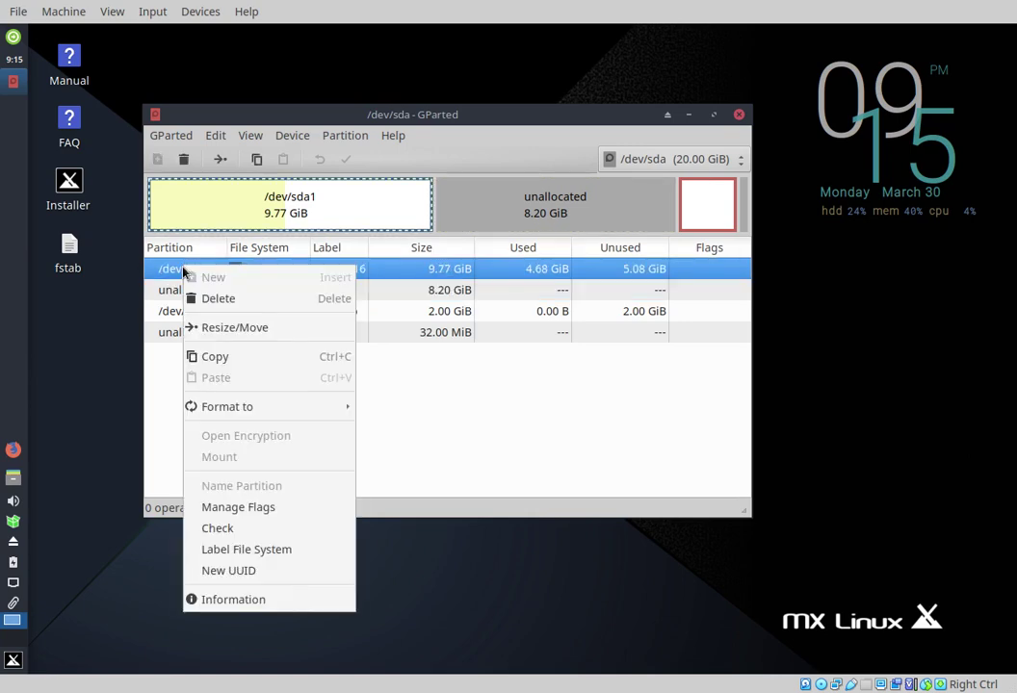
{"action": "left_click", "coordinate": [232, 599]}
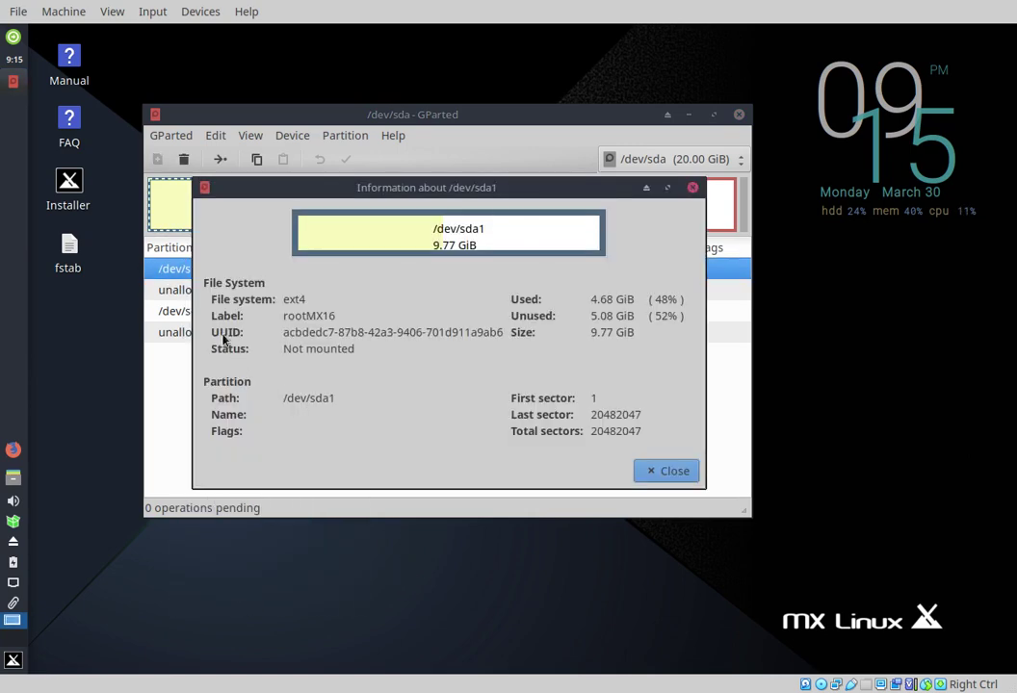
{"action": "left_click_drag", "start_coordinate": [283, 332], "coordinate": [499, 417]}
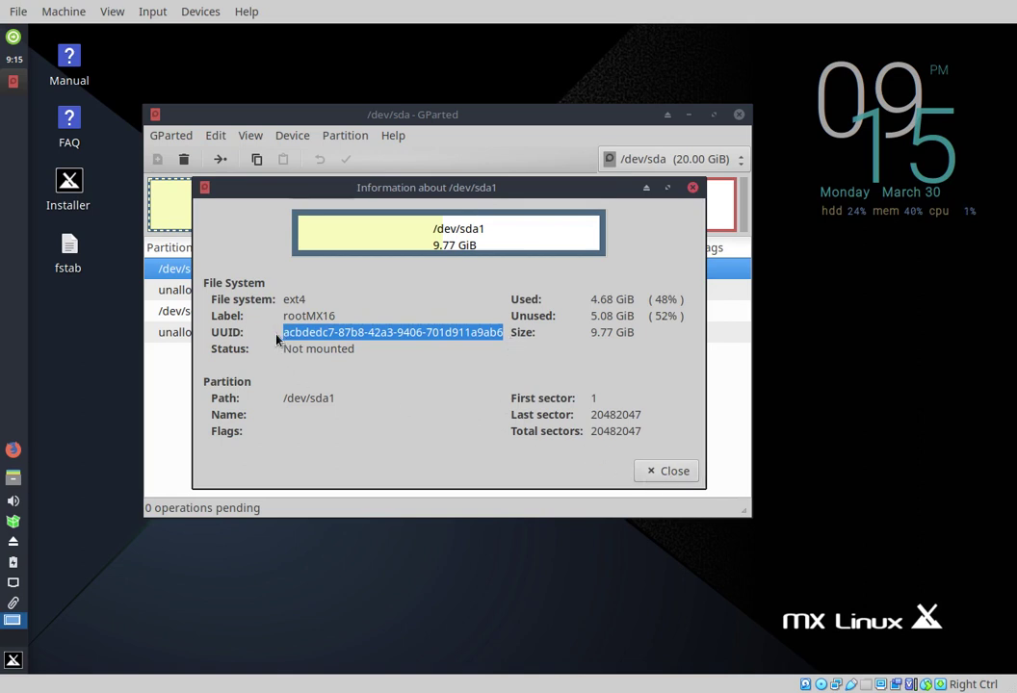
{"action": "left_click", "coordinate": [667, 471]}
{"action": "right_click", "coordinate": [187, 316]}
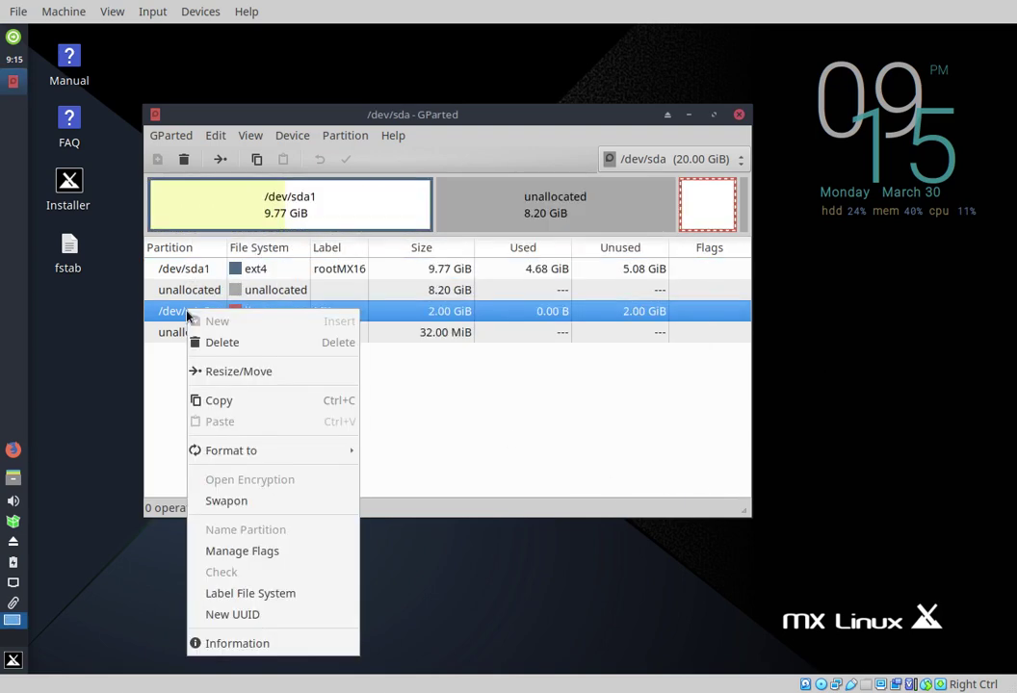
{"action": "left_click", "coordinate": [244, 643]}
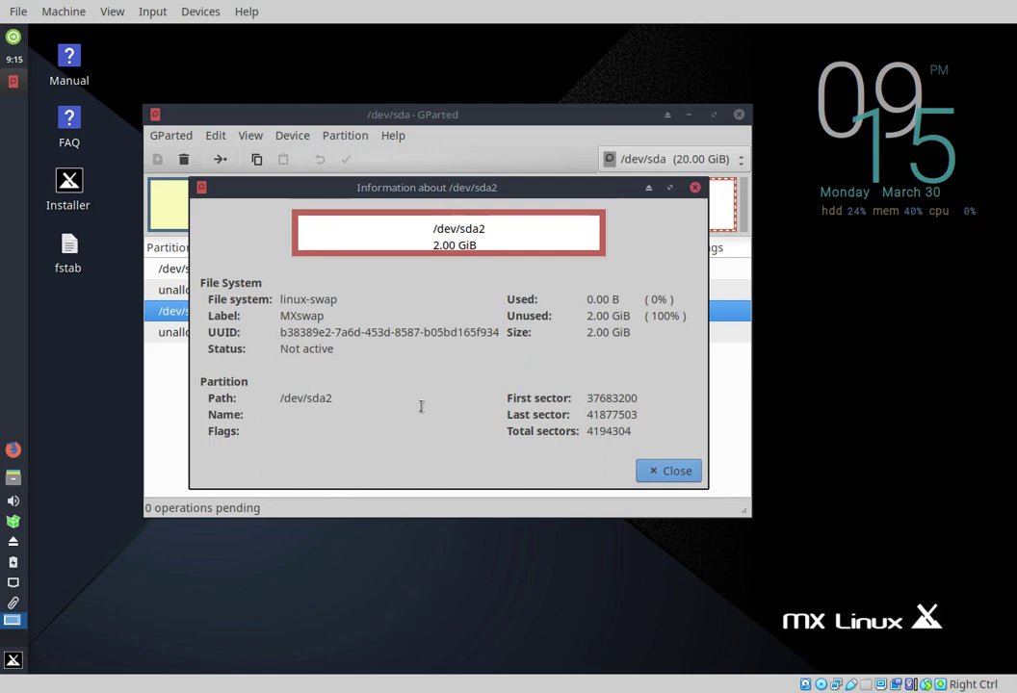
{"action": "left_click", "coordinate": [675, 471]}
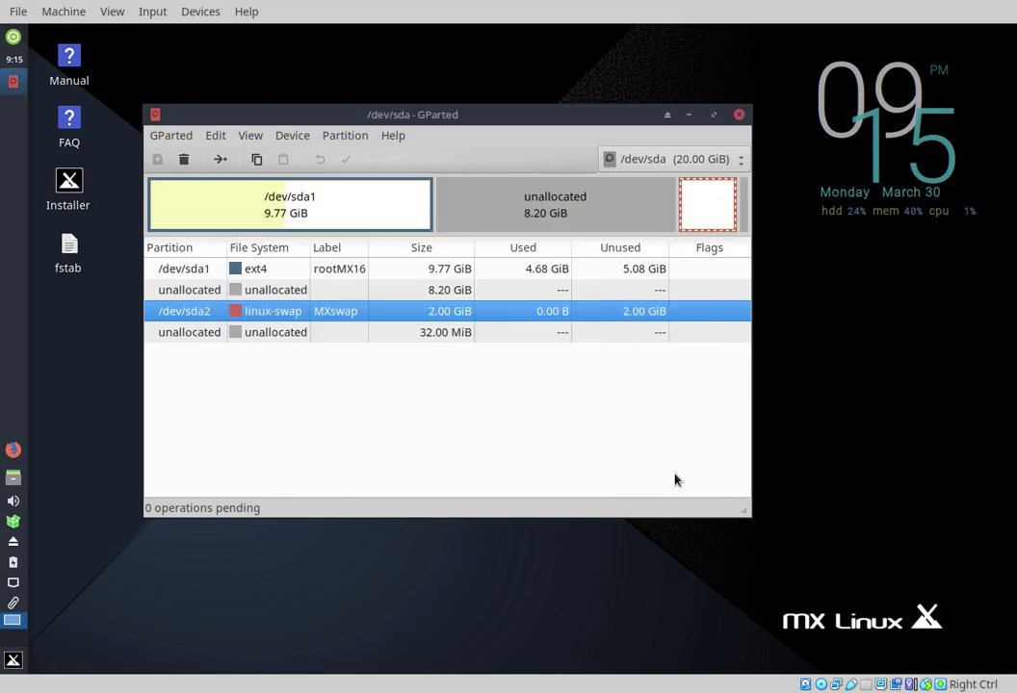
Open the desktop fstab in FeatherPad and select the '/' and 'swap' entries on its UUID lines.
{"action": "double_click", "coordinate": [69, 251]}
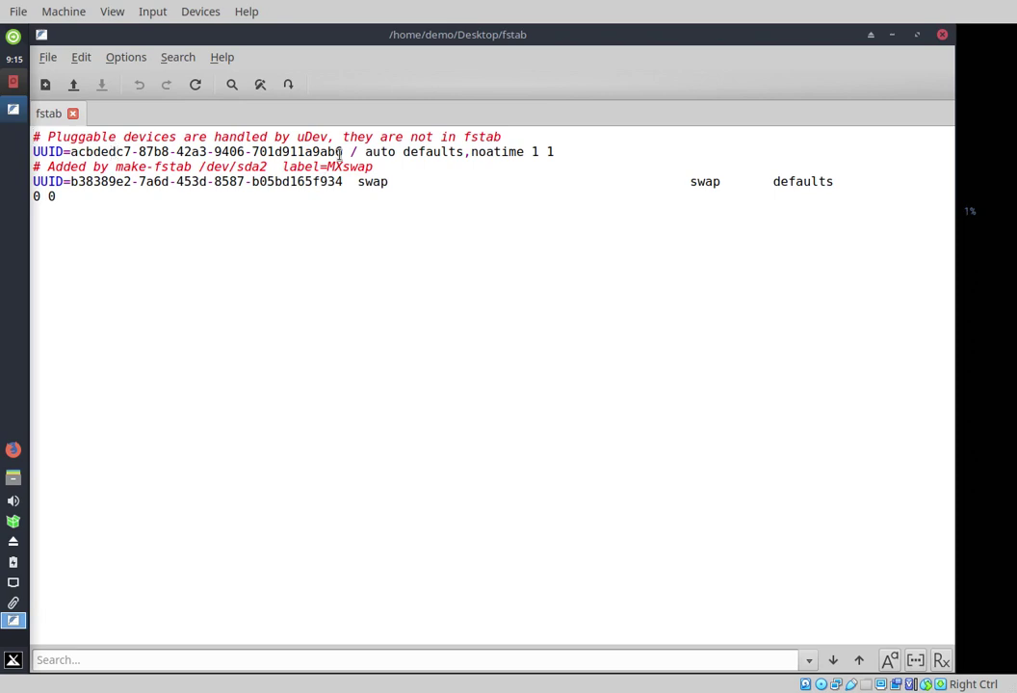
{"action": "left_click_drag", "start_coordinate": [350, 152], "coordinate": [357, 152]}
{"action": "left_click_drag", "start_coordinate": [358, 181], "coordinate": [387, 182]}
Queue a new partition labelled DATA in the 8.20 GiB unallocated space.
{"action": "left_click", "coordinate": [892, 36]}
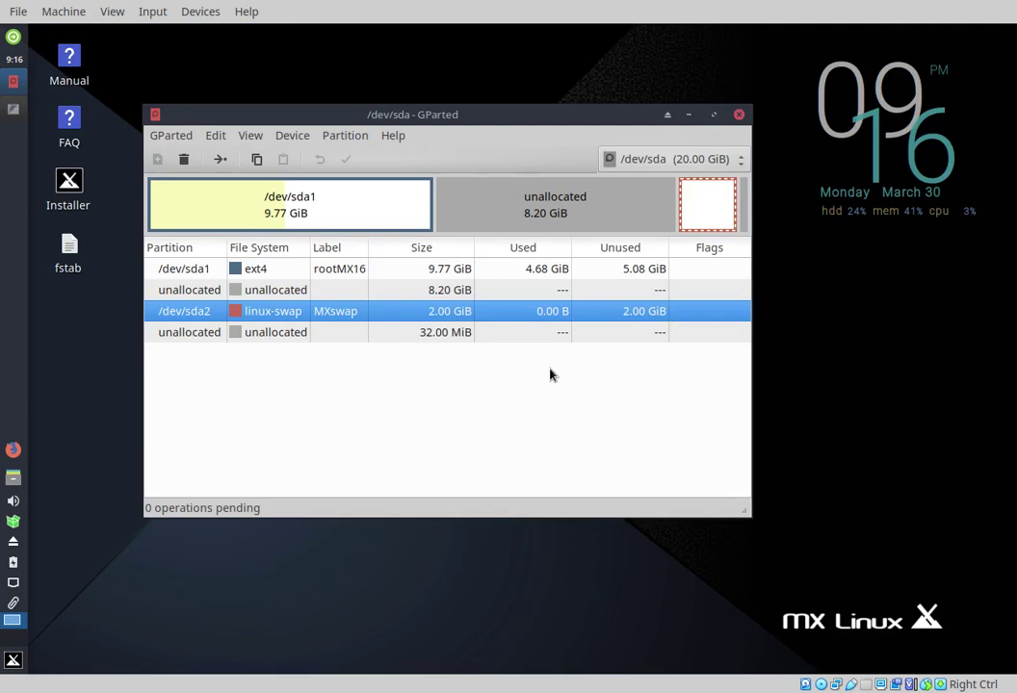
{"action": "right_click", "coordinate": [475, 205]}
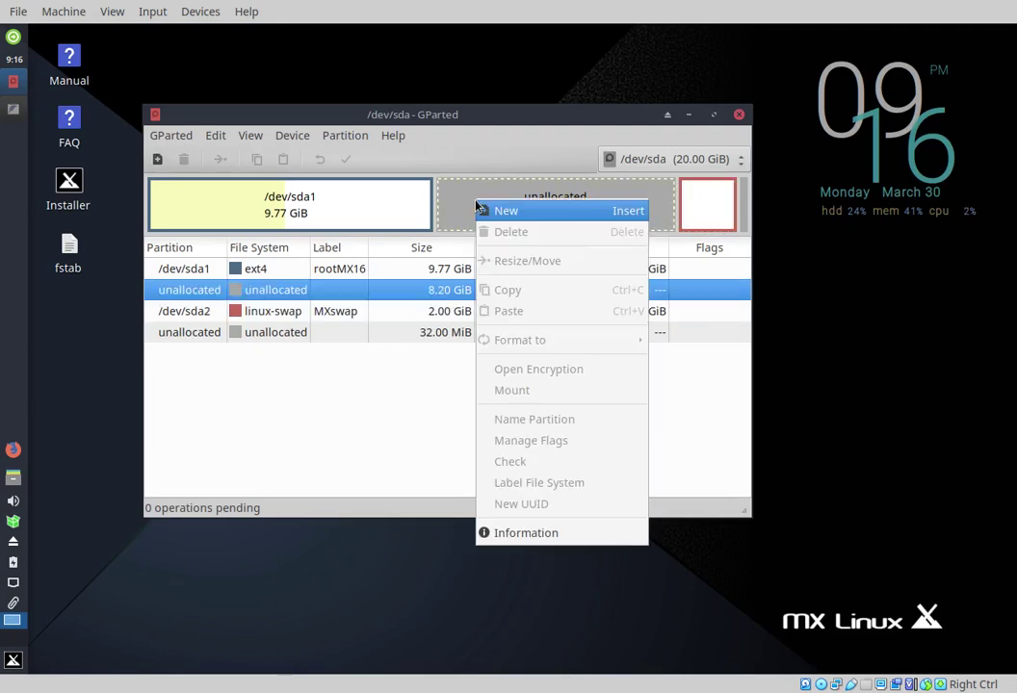
{"action": "left_click", "coordinate": [536, 219]}
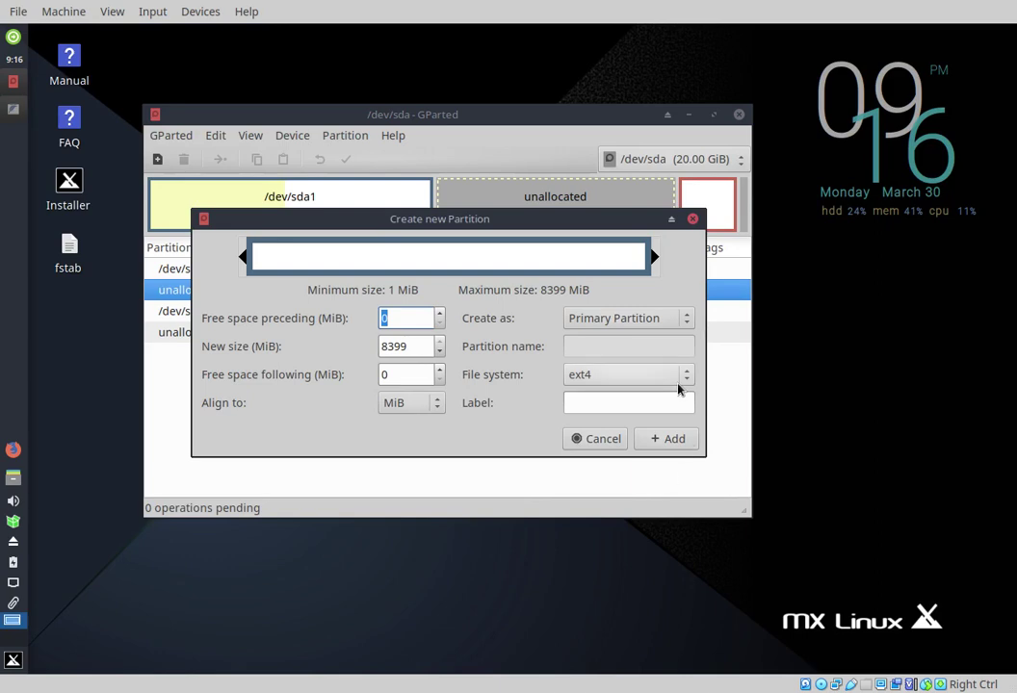
{"action": "left_click", "coordinate": [616, 402]}
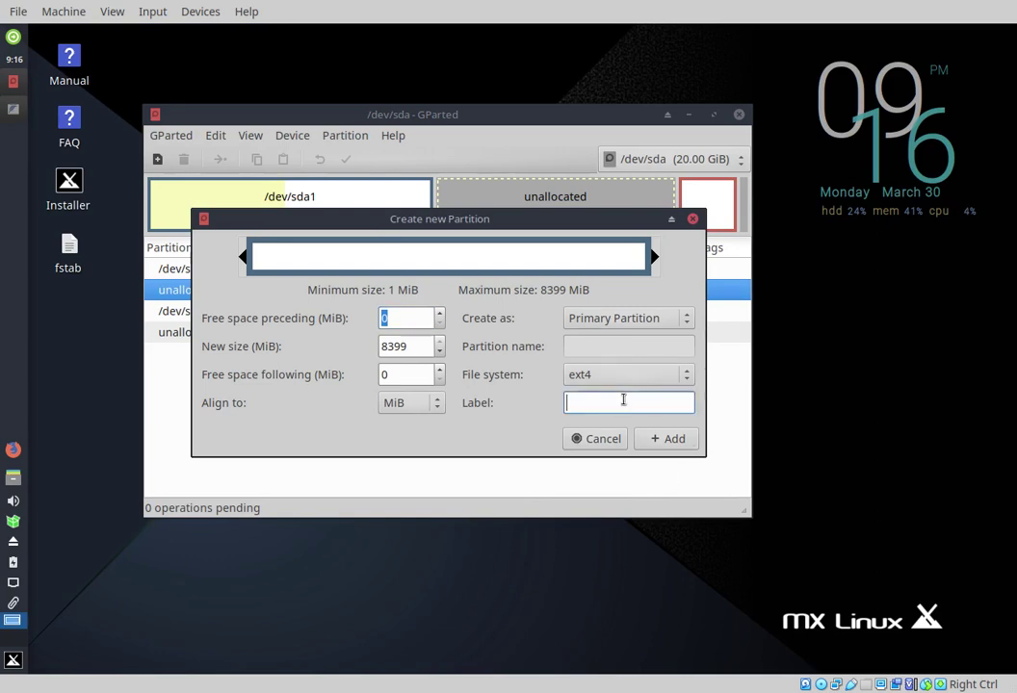
{"action": "type", "text": "DATA"}
{"action": "left_click", "coordinate": [669, 438]}
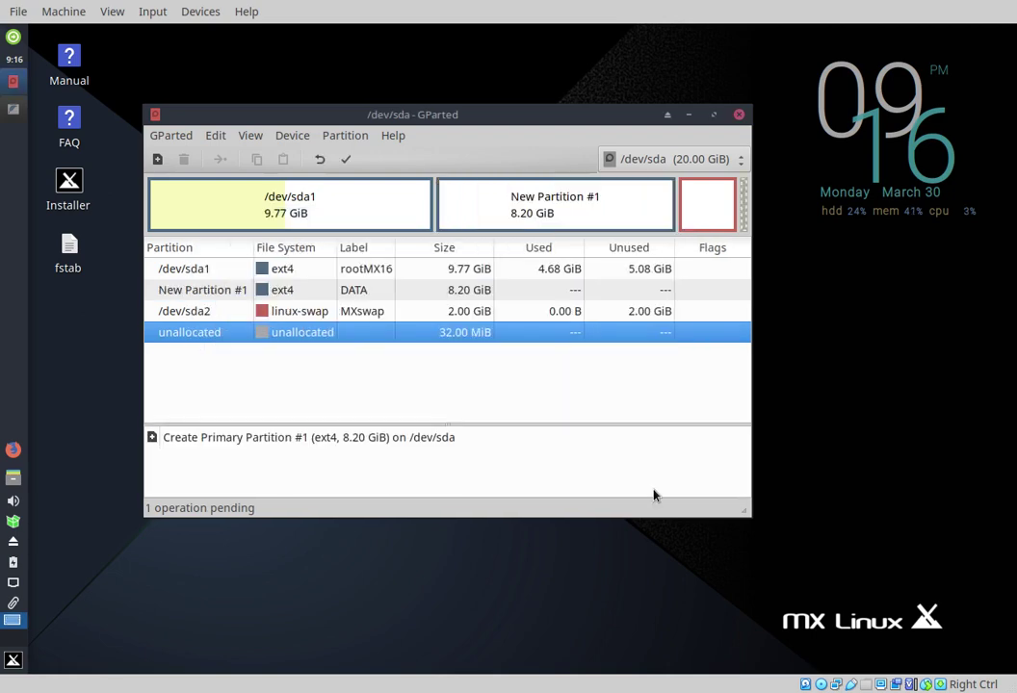
Apply the pending operation to create /dev/sda3.
{"action": "left_click", "coordinate": [345, 159]}
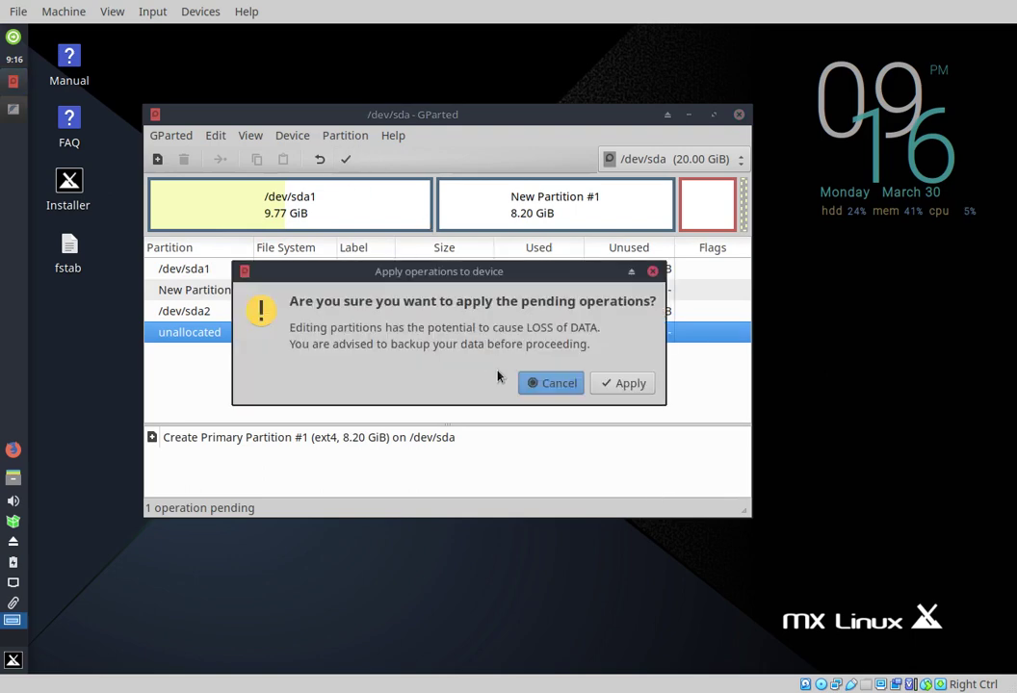
{"action": "left_click", "coordinate": [632, 389]}
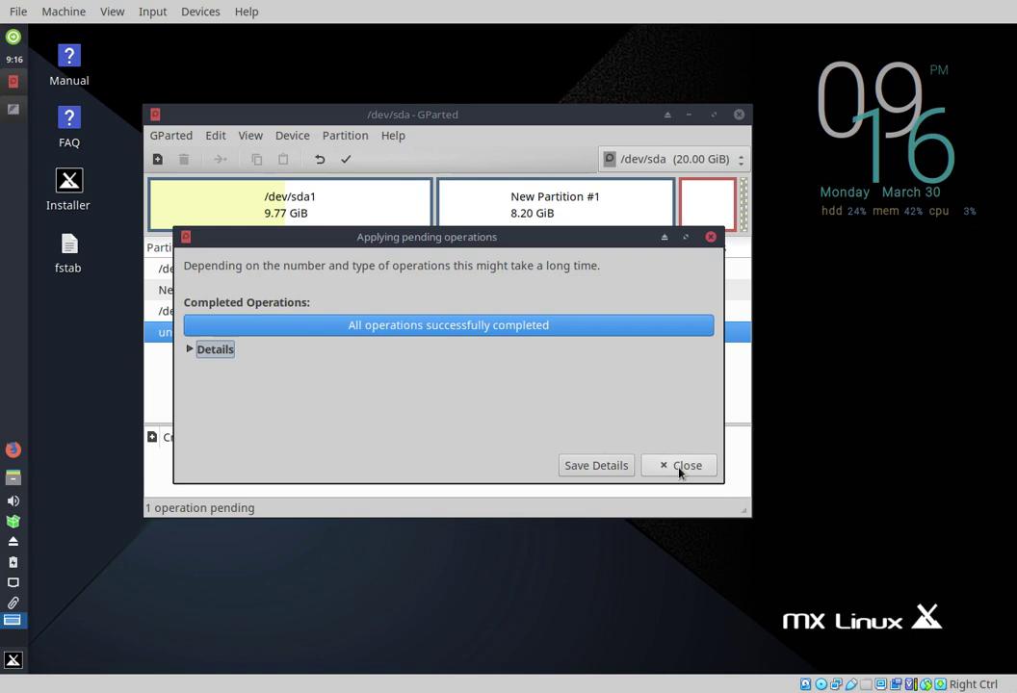
{"action": "left_click", "coordinate": [678, 468]}
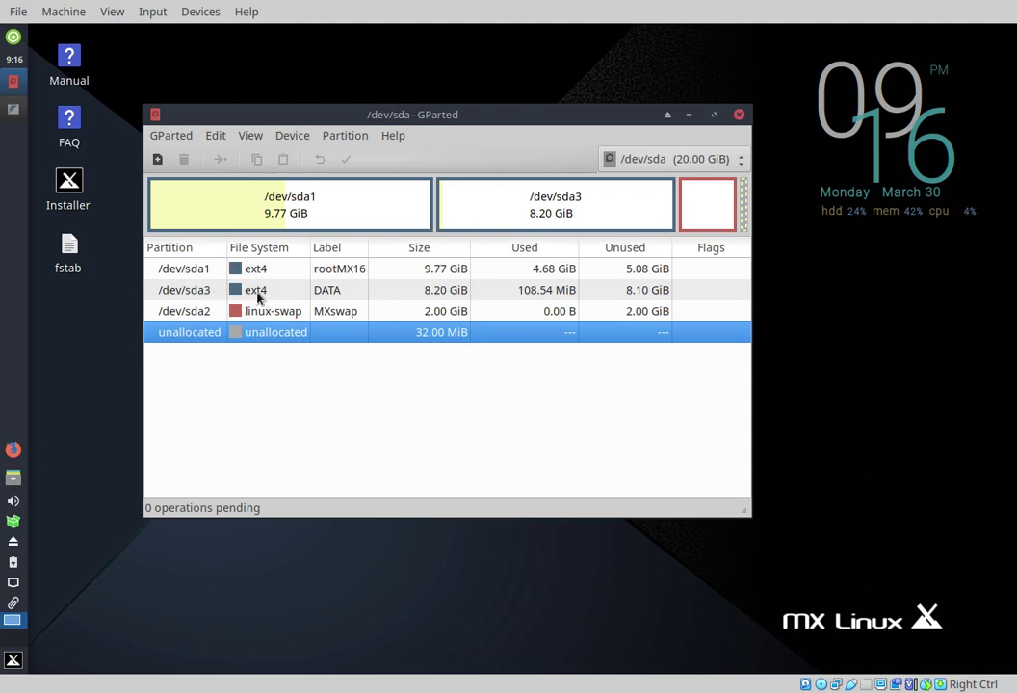
Open the Information dialog for /dev/sda3 and copy its UUID text.
{"action": "left_click", "coordinate": [192, 294]}
{"action": "right_click", "coordinate": [183, 297]}
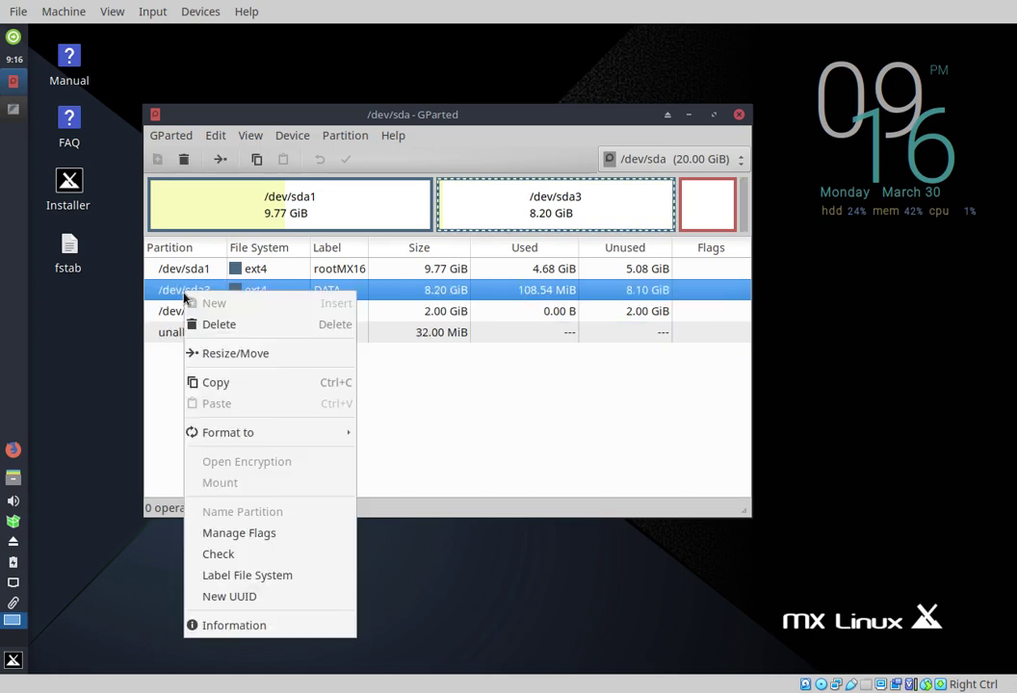
{"action": "left_click", "coordinate": [241, 625]}
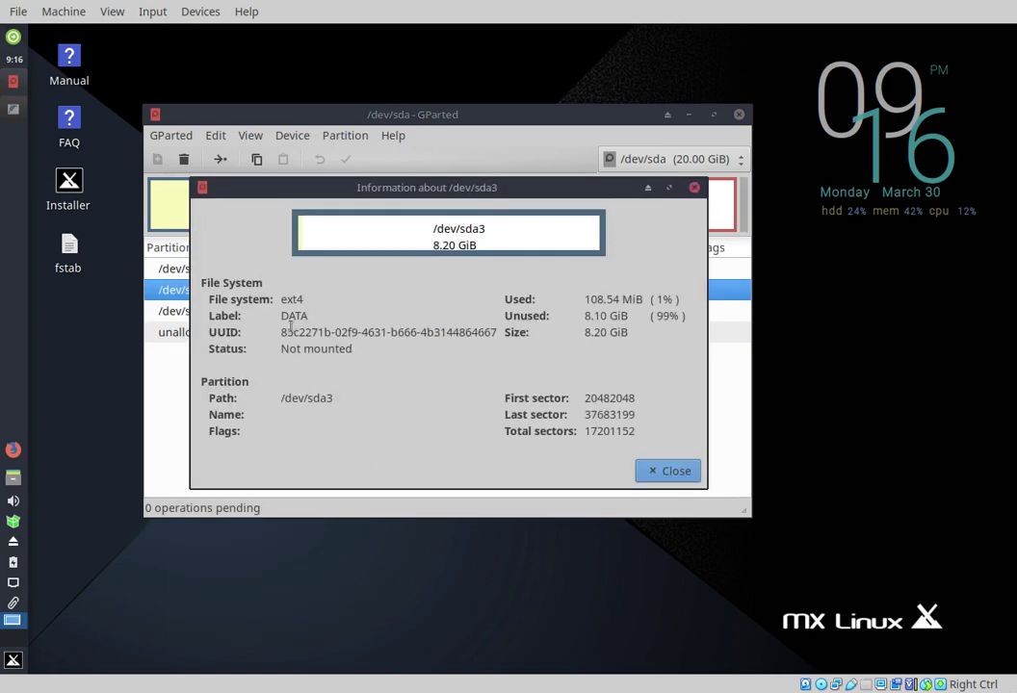
{"action": "left_click_drag", "start_coordinate": [280, 332], "coordinate": [495, 342]}
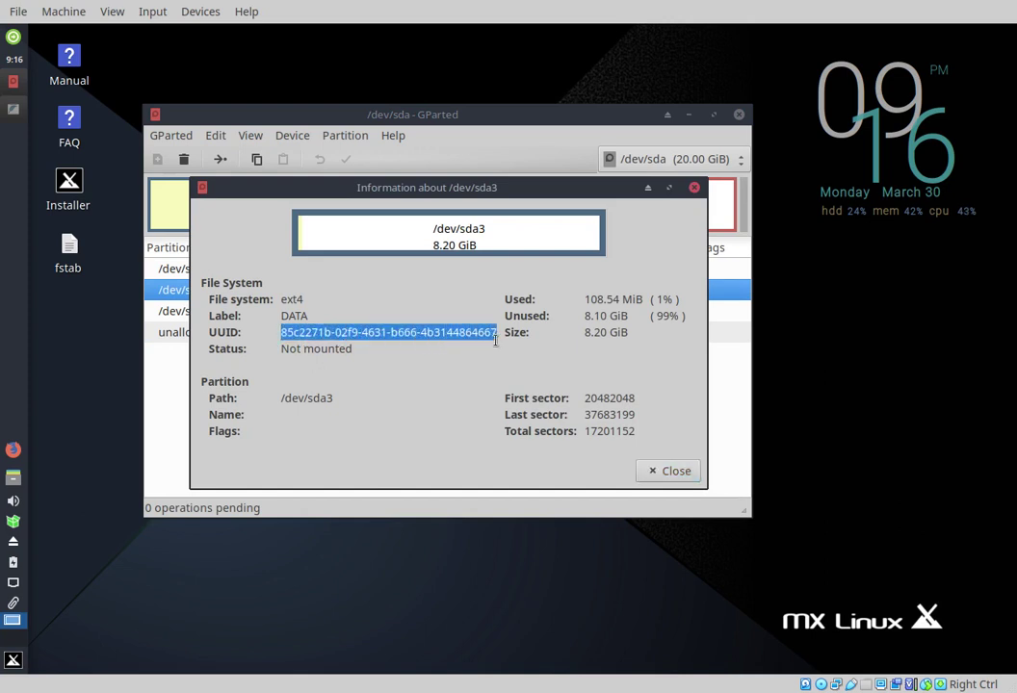
{"action": "right_click", "coordinate": [377, 335]}
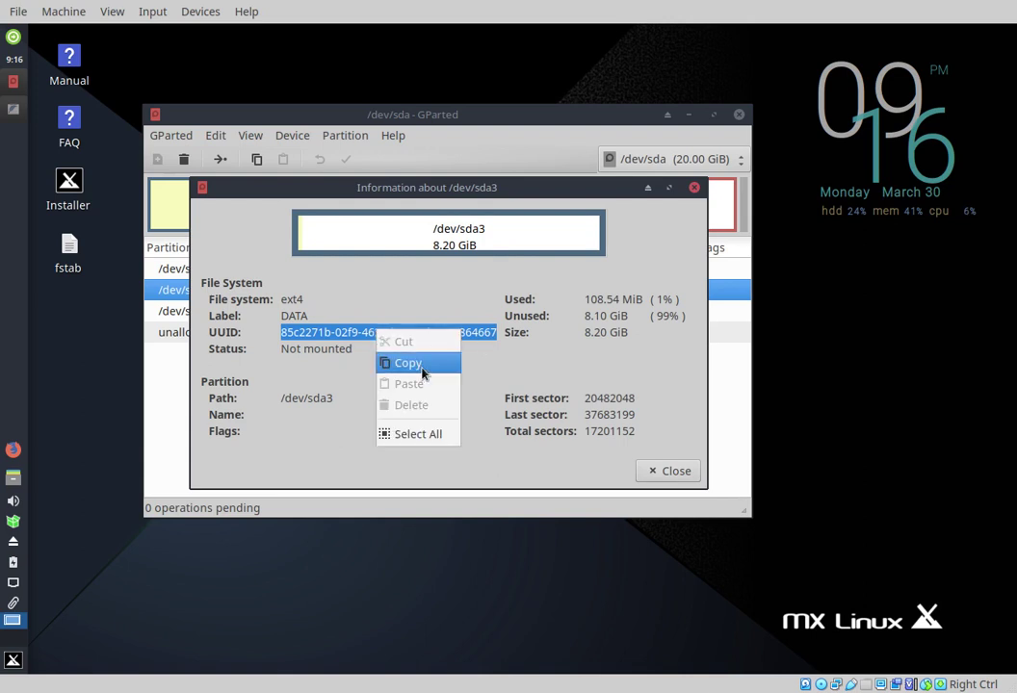
{"action": "left_click", "coordinate": [409, 363]}
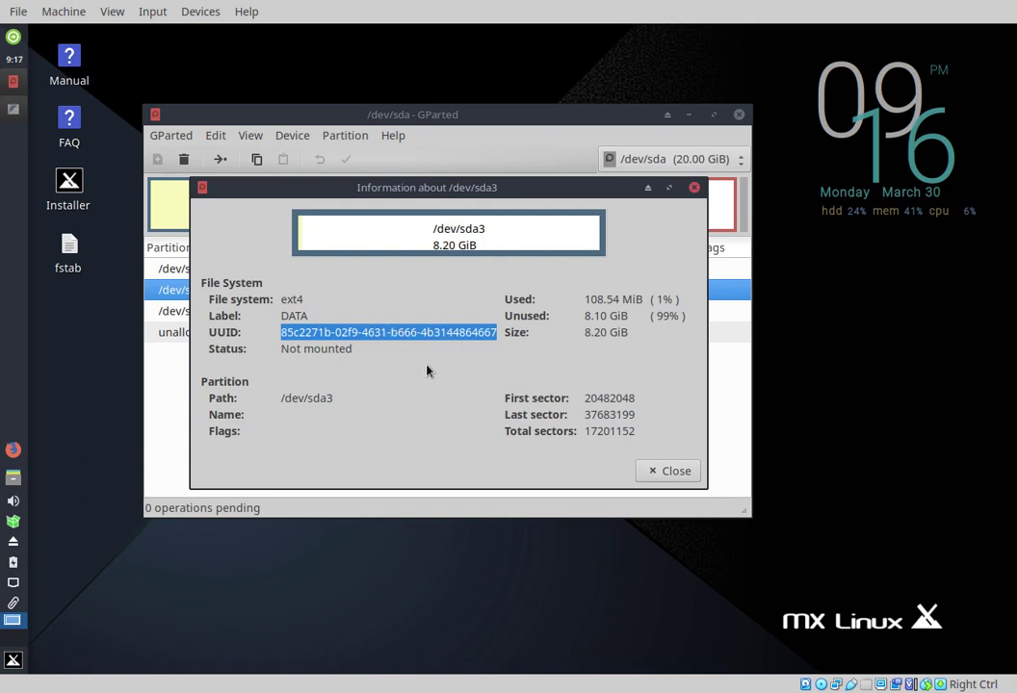
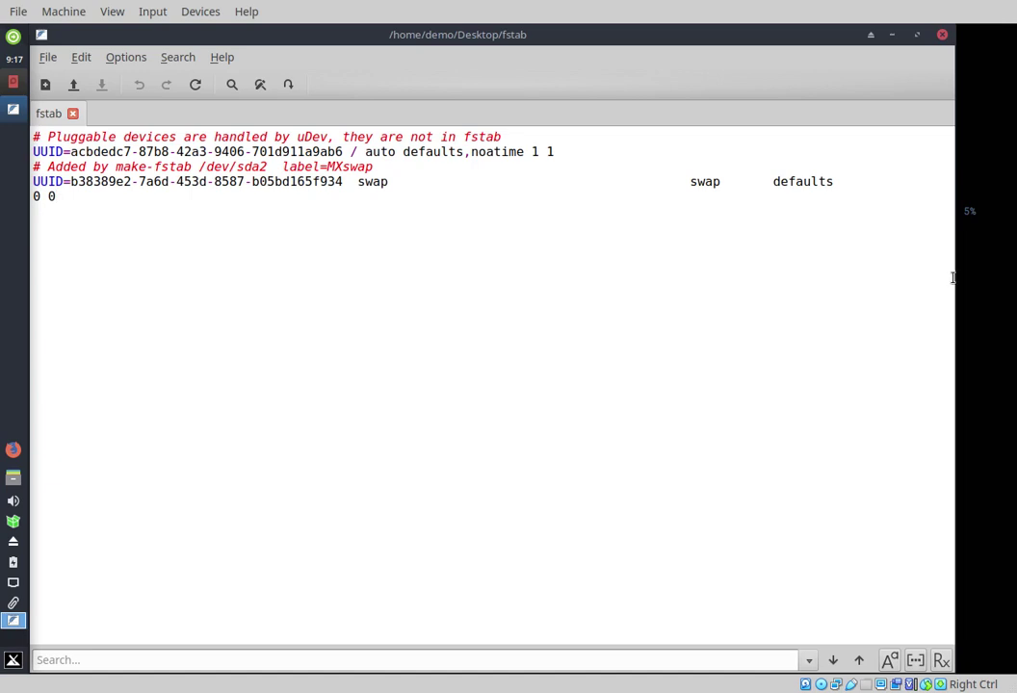
Widen the editor and delete extra spaces so the swap entry fits on one line.
{"action": "left_click_drag", "start_coordinate": [953, 276], "coordinate": [1010, 277]}
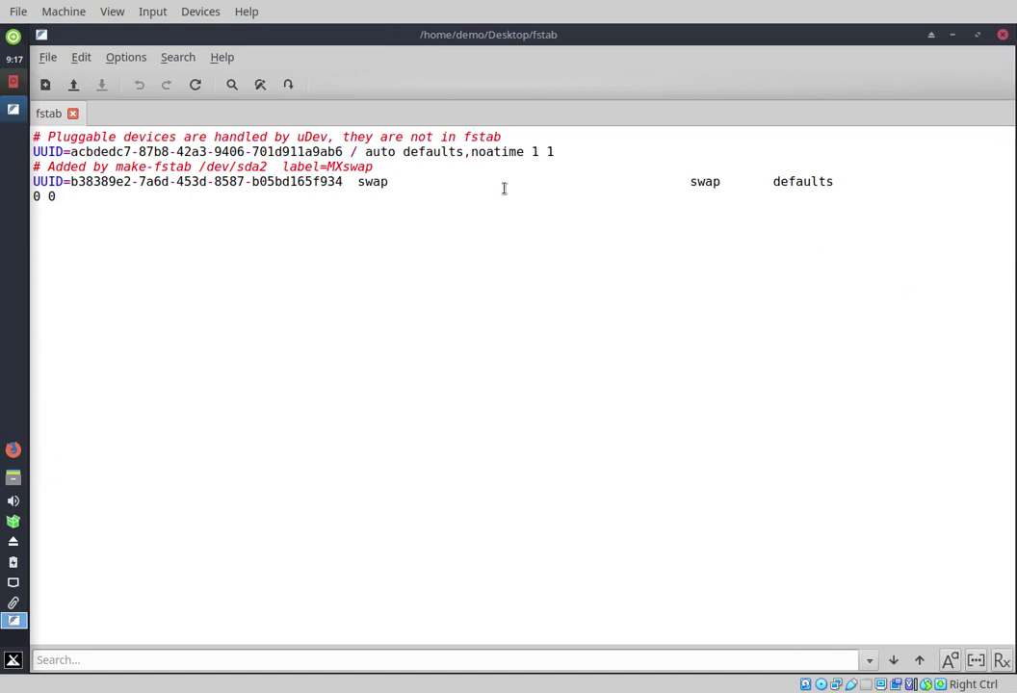
{"action": "left_click", "coordinate": [615, 183]}
{"action": "key", "text": "Delete"}
{"action": "key", "text": "Delete"}
{"action": "key", "text": "Delete"}
{"action": "key", "text": "Delete"}
{"action": "key", "text": "Delete"}
{"action": "key", "text": "Delete"}
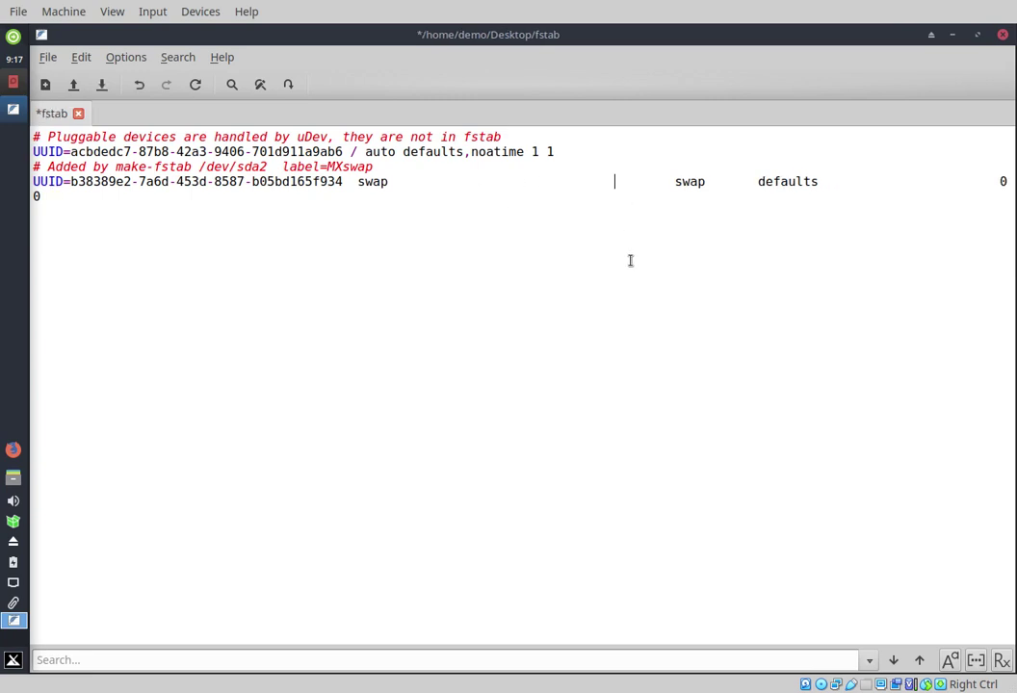
{"action": "key", "text": "Delete"}
{"action": "key", "text": "Delete"}
{"action": "key", "text": "Delete"}
{"action": "key", "text": "Delete"}
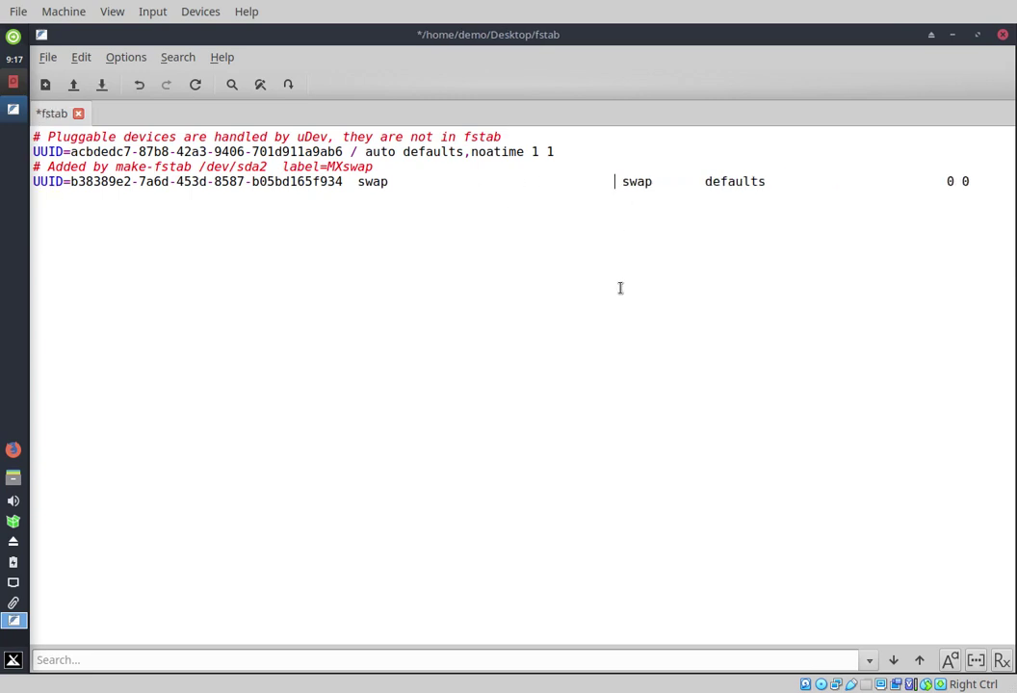
{"action": "left_click", "coordinate": [531, 181]}
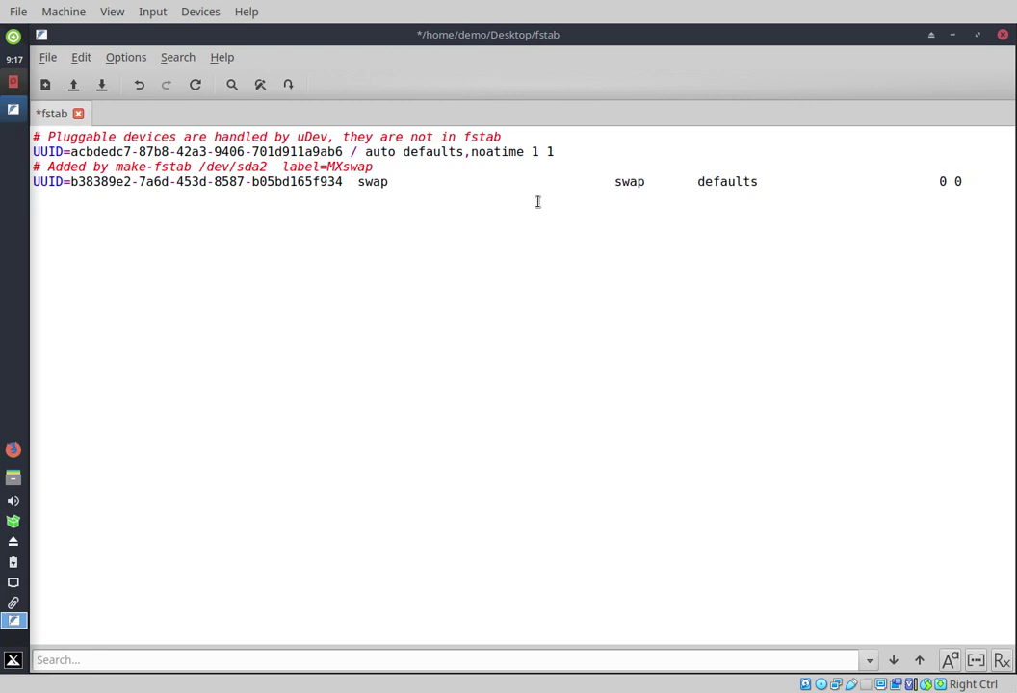
{"action": "key", "text": "Delete"}
{"action": "key", "text": "Delete"}
{"action": "key", "text": "Delete"}
{"action": "key", "text": "Delete"}
{"action": "key", "text": "Delete"}
{"action": "key", "text": "Delete"}
{"action": "key", "text": "Delete"}
{"action": "key", "text": "Delete"}
{"action": "key", "text": "Delete"}
{"action": "key", "text": "Delete"}
{"action": "key", "text": "Delete"}
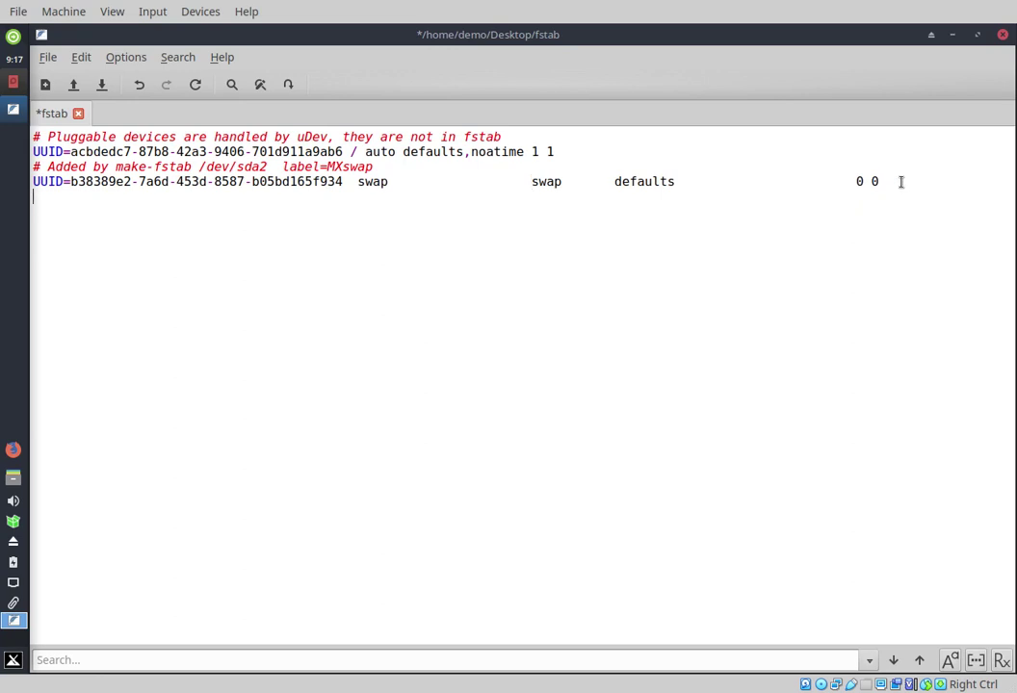
{"action": "key", "text": "Return"}
{"action": "type", "text": "UUID="}
{"action": "key", "text": "ctrl+v"}
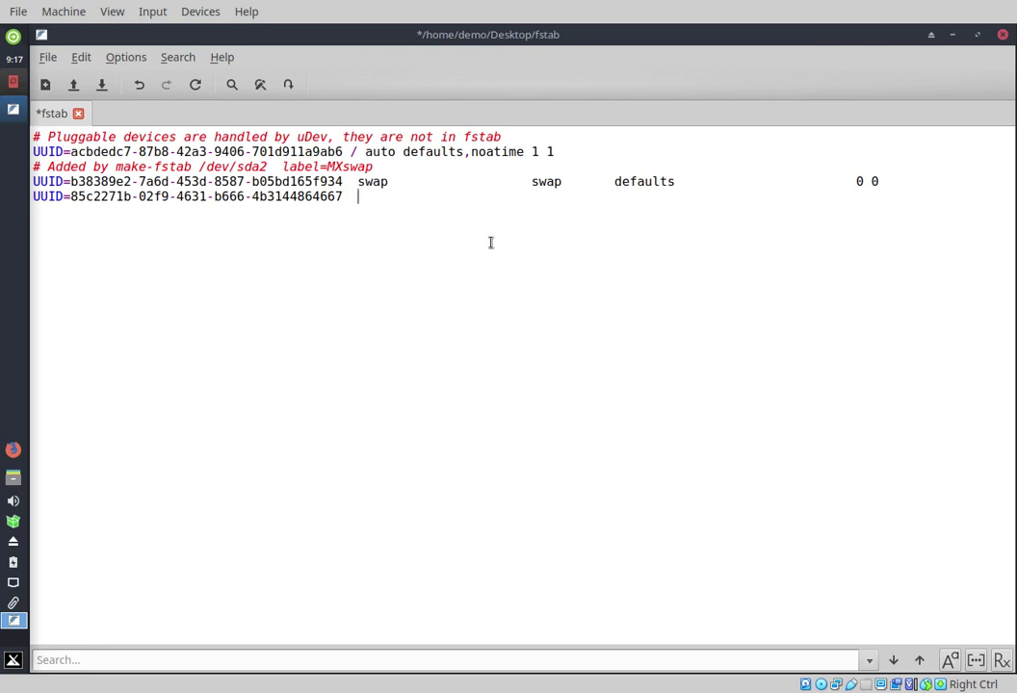
Add mount point /home and type ext4 to the new UUID line.
{"action": "left_click", "coordinate": [352, 183]}
{"action": "key", "text": "Delete"}
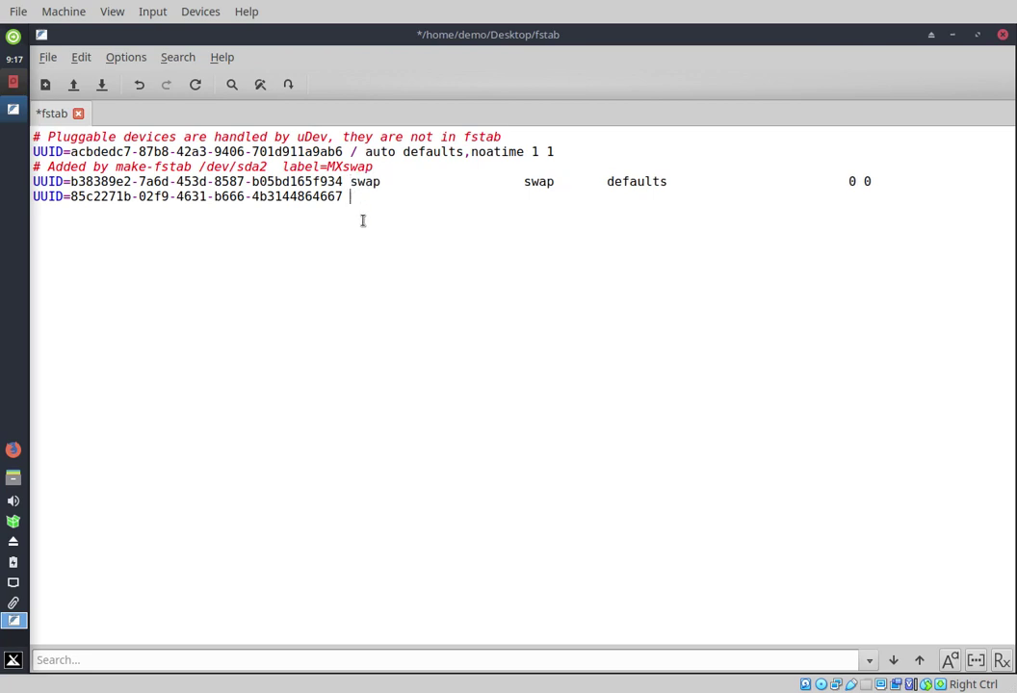
{"action": "type", "text": "/home"}
{"action": "type", "text": "ext4"}
Close up the spaces between the swap line's columns.
{"action": "left_click", "coordinate": [406, 181]}
{"action": "key", "text": "Delete"}
{"action": "key", "text": "Delete"}
{"action": "key", "text": "Delete"}
{"action": "key", "text": "Delete"}
{"action": "key", "text": "Delete"}
{"action": "key", "text": "Delete"}
{"action": "key", "text": "Delete"}
{"action": "key", "text": "Delete"}
{"action": "key", "text": "Delete"}
{"action": "key", "text": "Delete"}
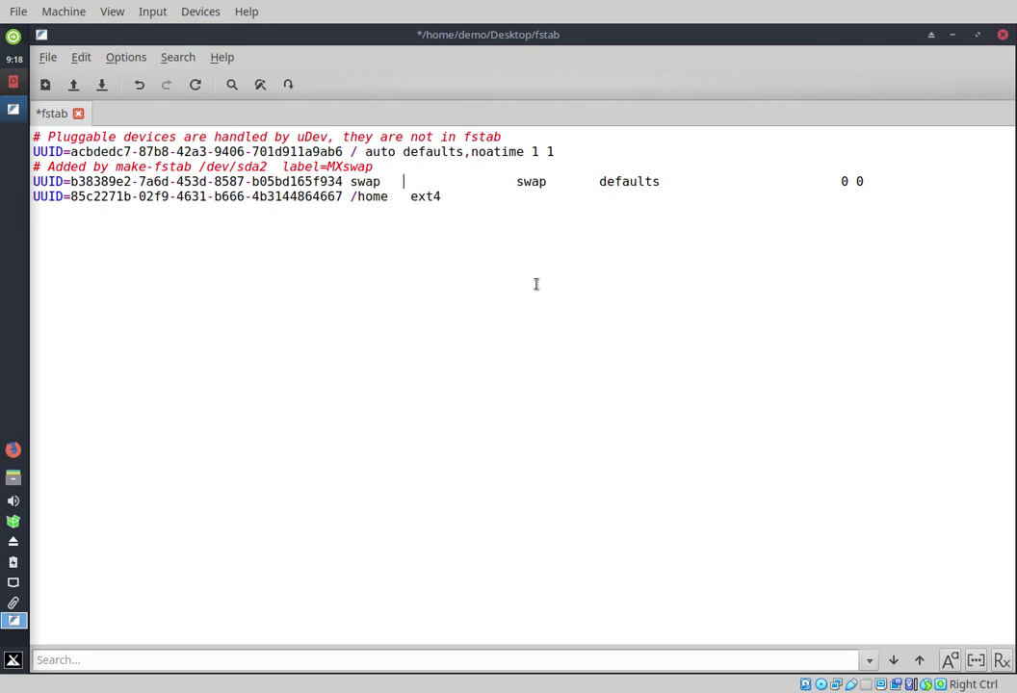
{"action": "key", "text": "Delete"}
{"action": "key", "text": "Delete"}
{"action": "key", "text": "Delete"}
{"action": "key", "text": "Delete"}
{"action": "key", "text": "Delete"}
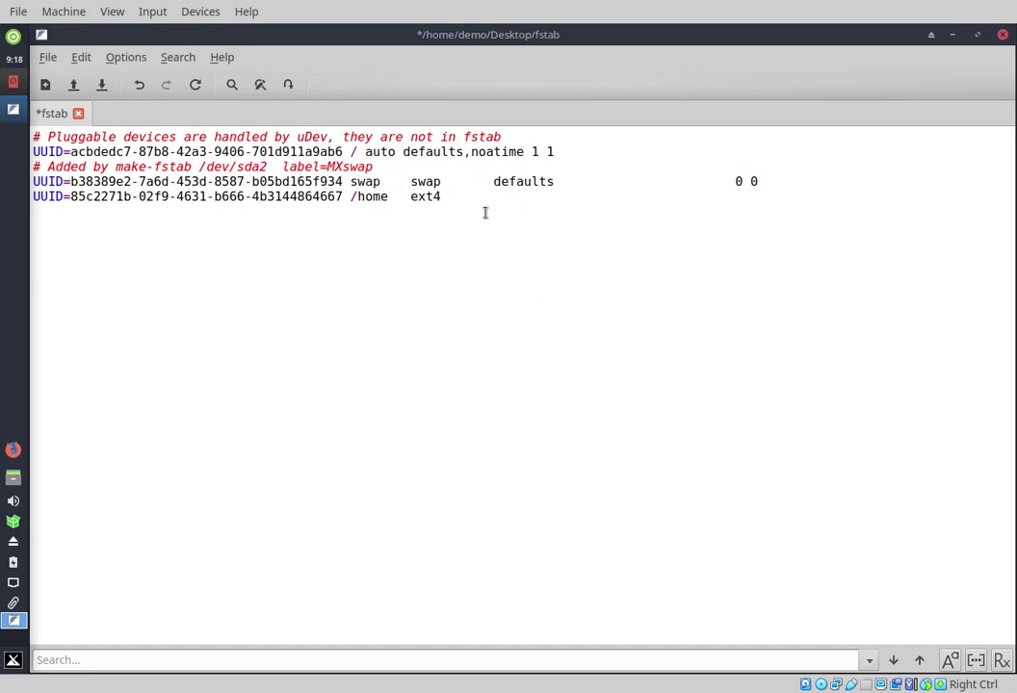
{"action": "left_click_drag", "start_coordinate": [606, 181], "coordinate": [705, 181]}
Trim the swap line before 0 0 and finish the /home entry with defaults 1 0.
{"action": "key", "text": "Delete"}
{"action": "key", "text": "Delete"}
{"action": "key", "text": "Delete"}
{"action": "key", "text": "Delete"}
{"action": "key", "text": "Delete"}
{"action": "left_click", "coordinate": [489, 198]}
{"action": "key", "text": "Tab"}
{"action": "key", "text": "Tab"}
{"action": "key", "text": "Tab"}
{"action": "key", "text": "Tab"}
{"action": "type", "text": "defaul"}
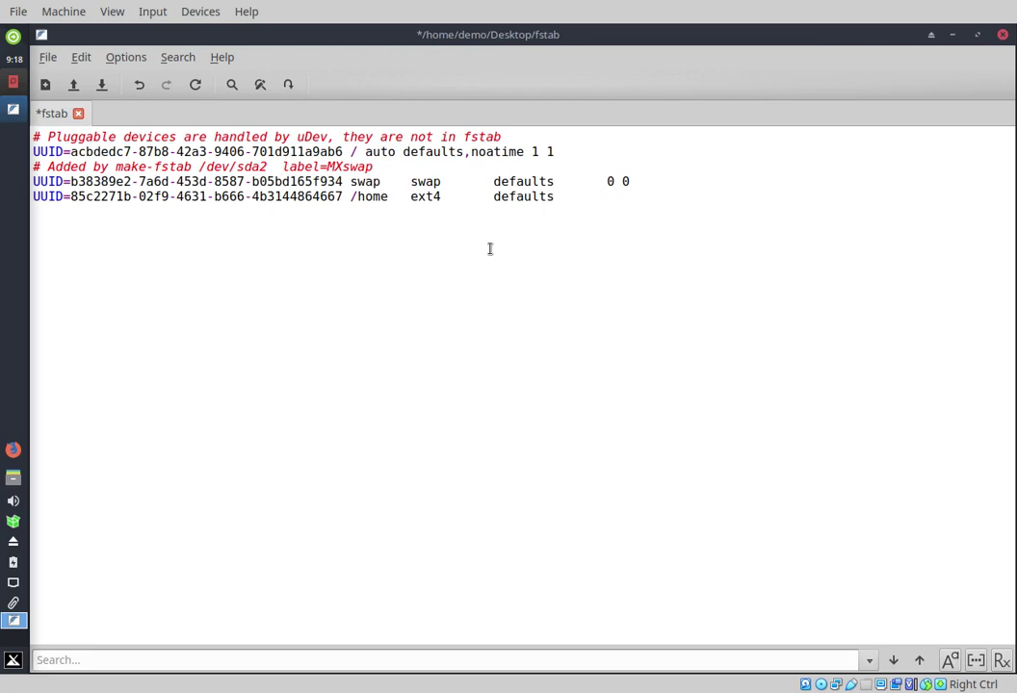
{"action": "type", "text": "0"}
{"action": "key", "text": "Return"}
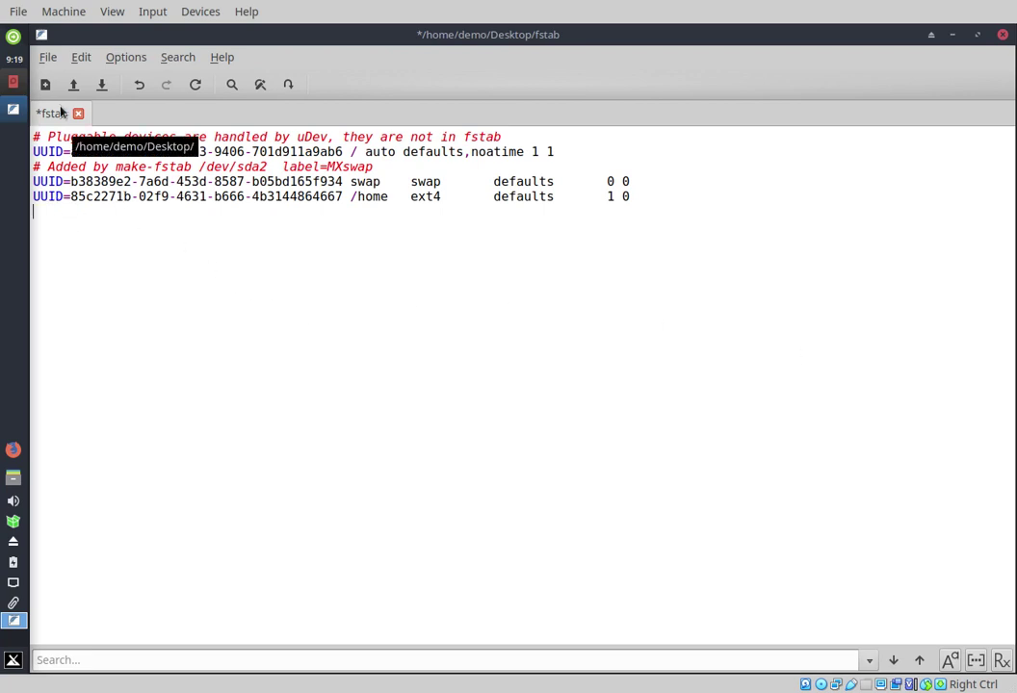
Save the edited fstab and close FeatherPad.
{"action": "left_click", "coordinate": [46, 60]}
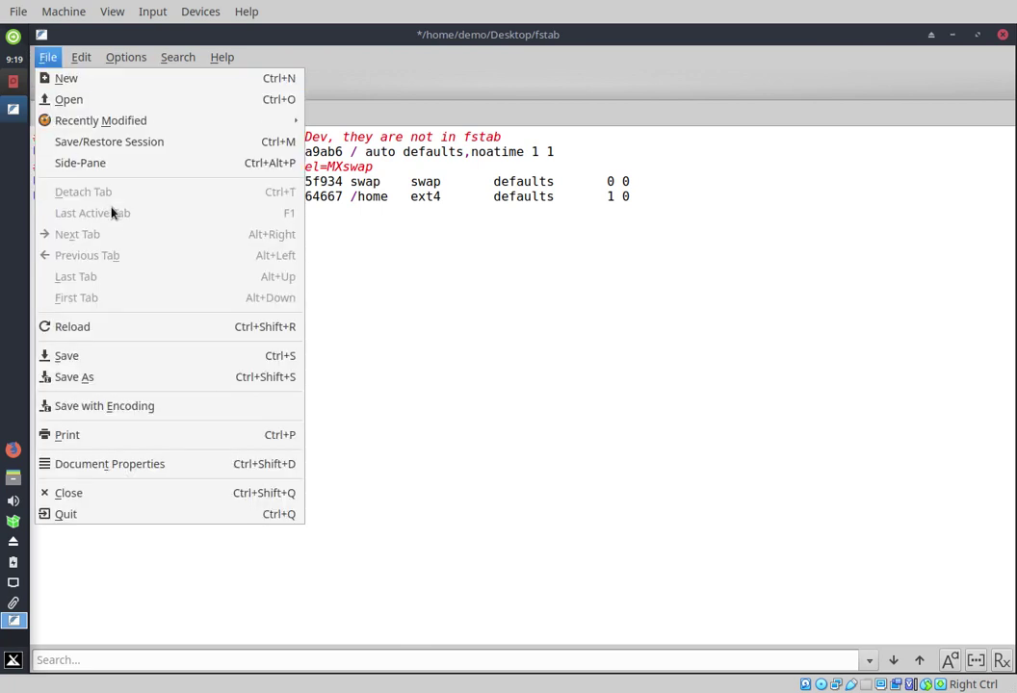
{"action": "left_click", "coordinate": [269, 356]}
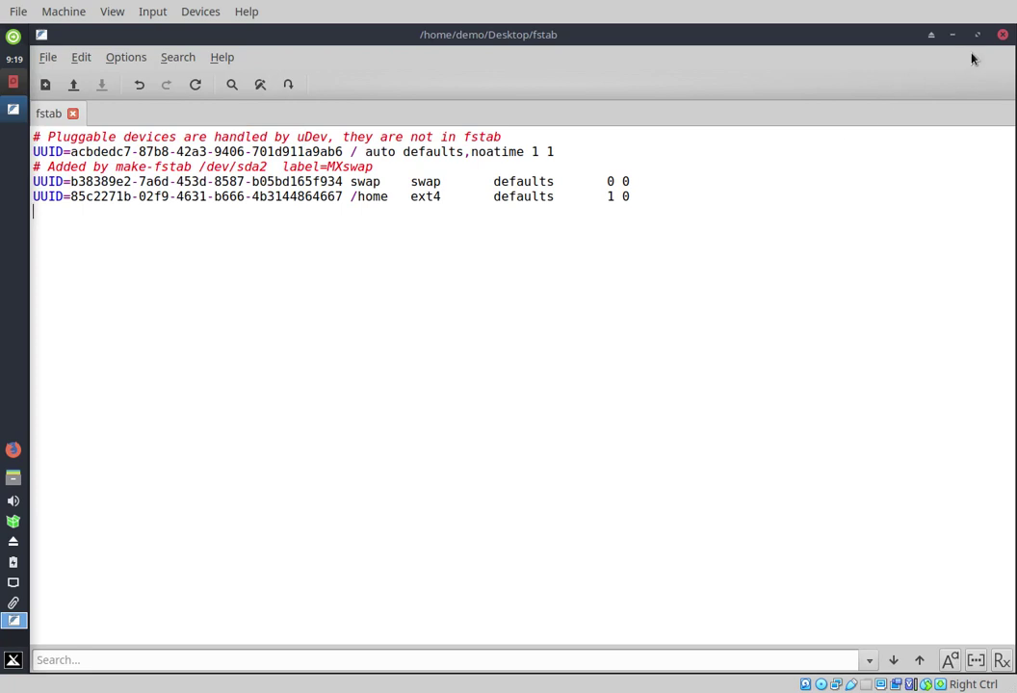
{"action": "left_click", "coordinate": [1002, 34]}
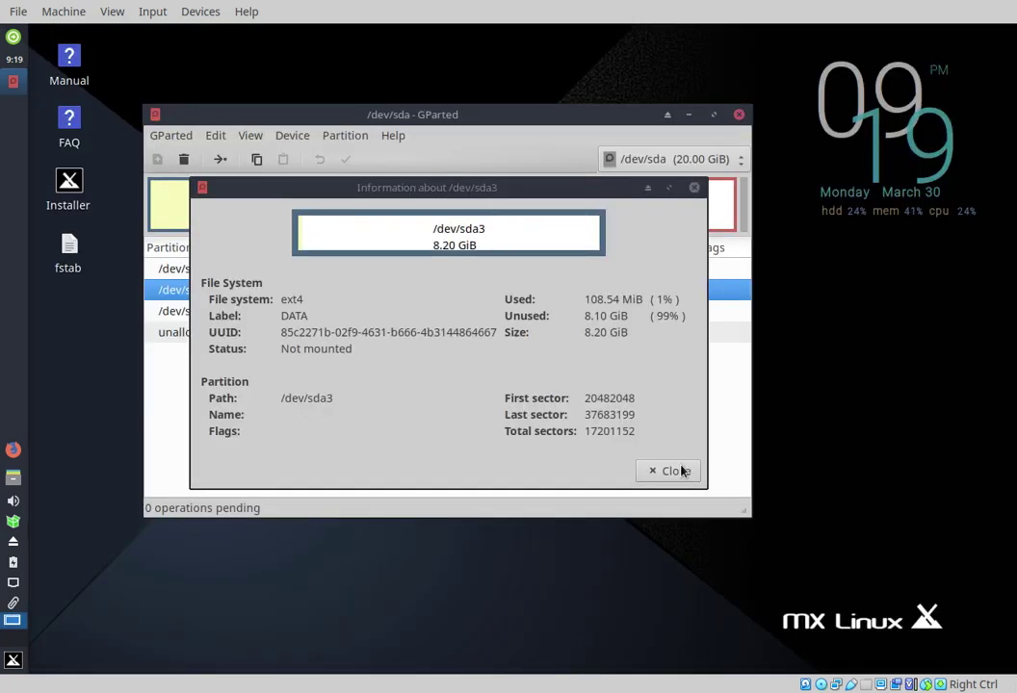
Close the /dev/sda3 information dialog and GParted, then launch a file manager.
{"action": "left_click", "coordinate": [673, 471]}
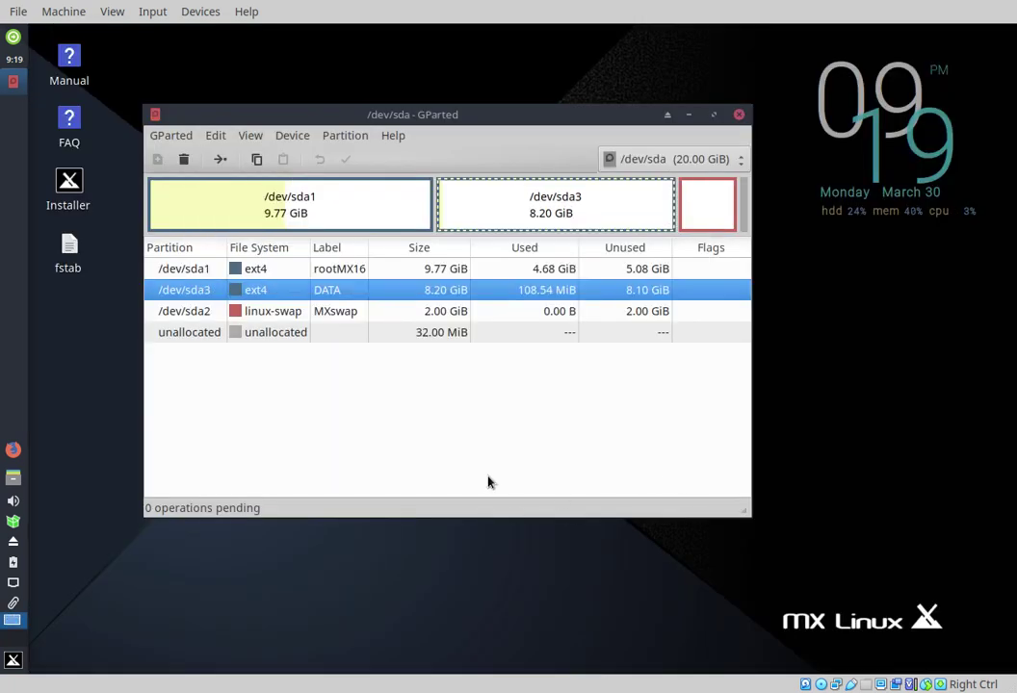
{"action": "left_click", "coordinate": [739, 115]}
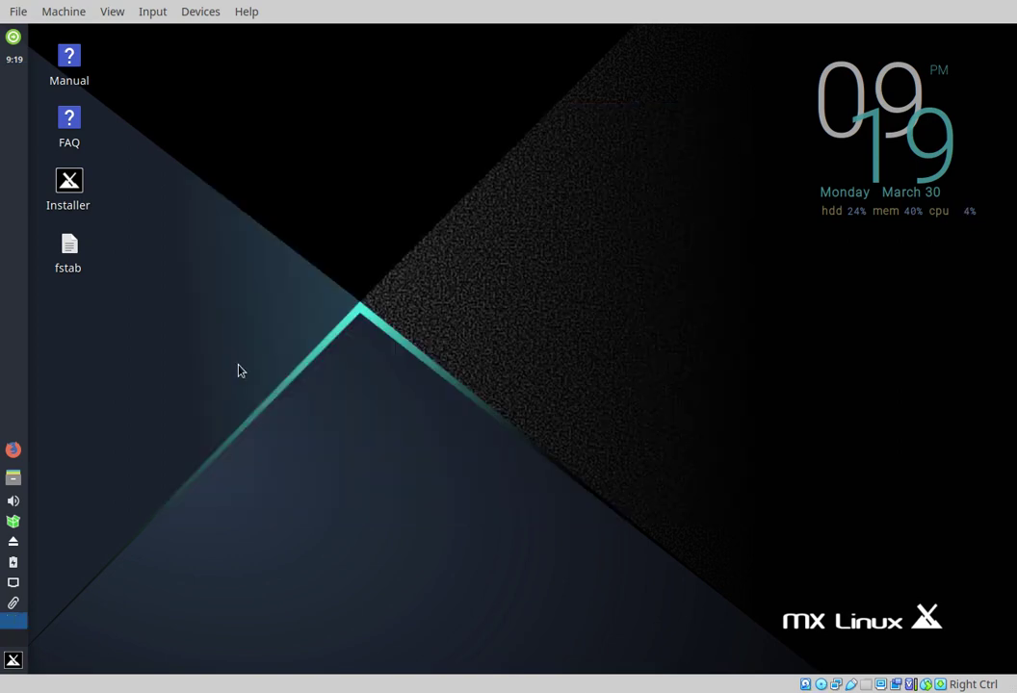
{"action": "left_click", "coordinate": [12, 478]}
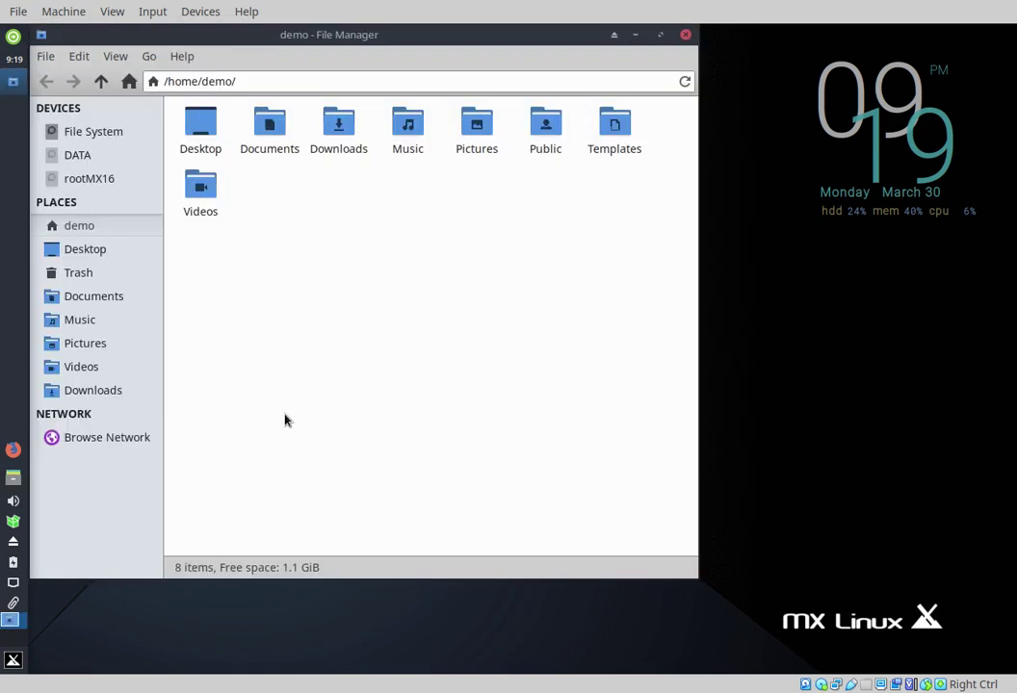
Mount rootMX16 with the root password and show the DATA drive in a second window.
{"action": "left_click", "coordinate": [84, 181]}
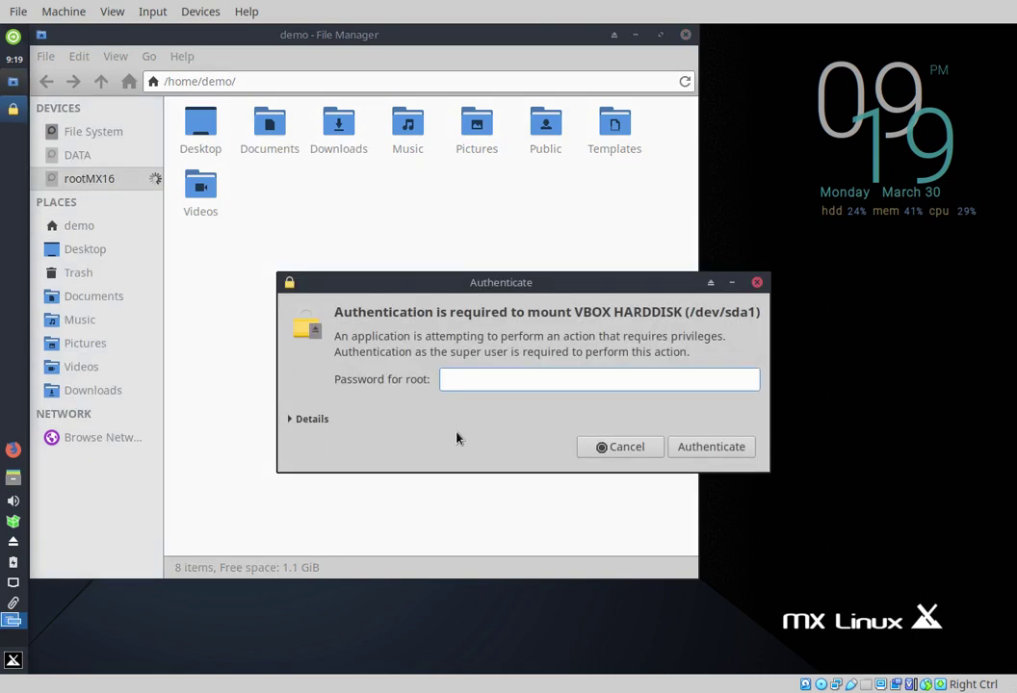
{"action": "type", "text": "root"}
{"action": "key", "text": "Return"}
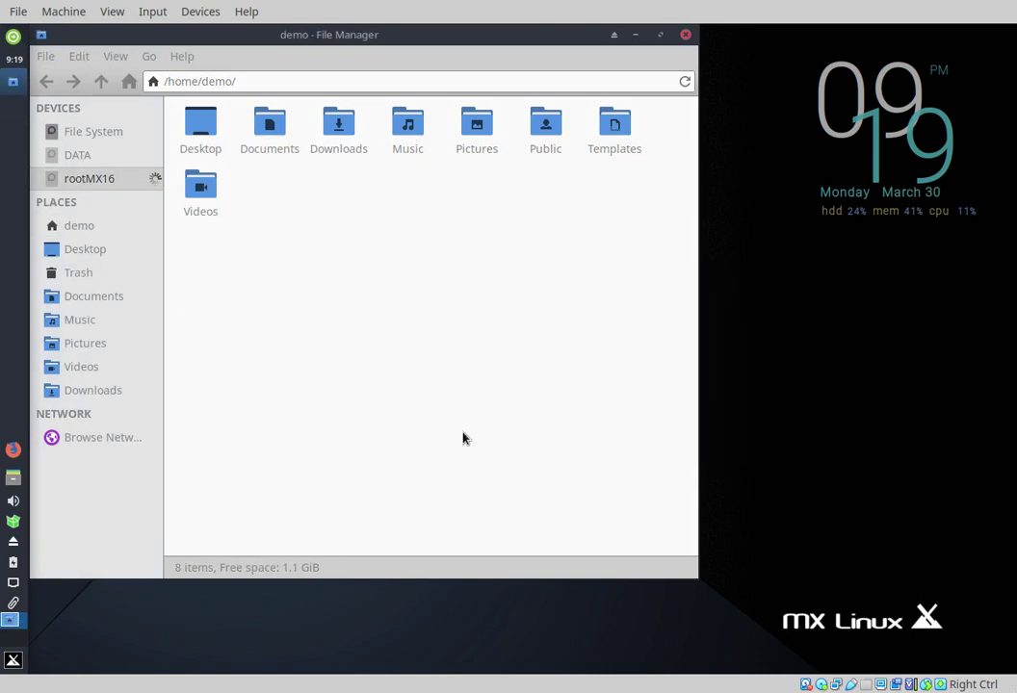
{"action": "left_click", "coordinate": [78, 155]}
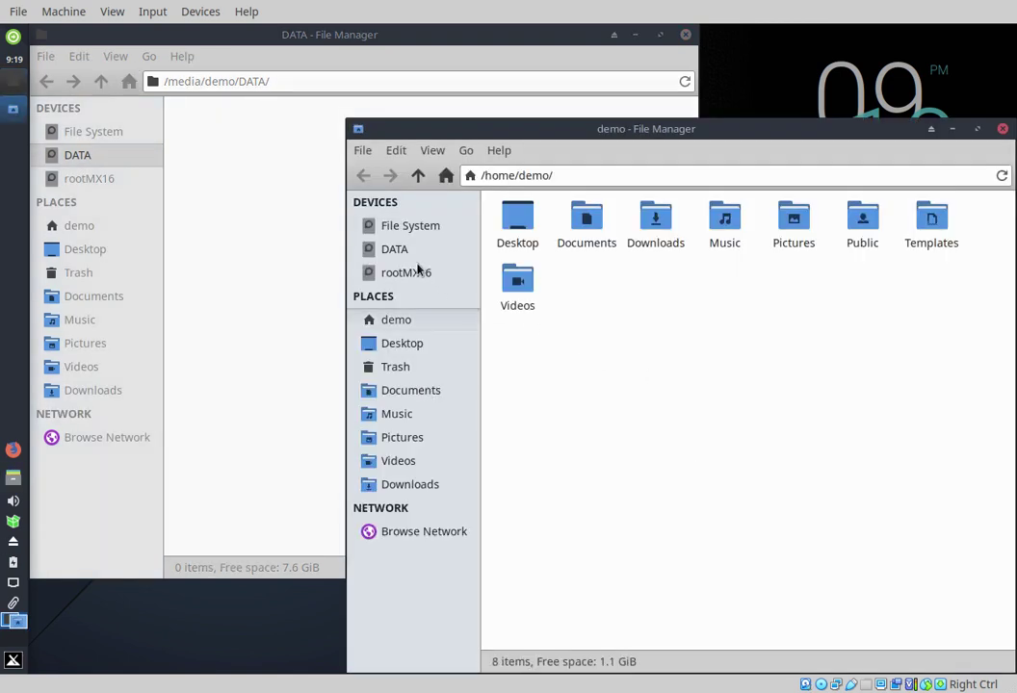
{"action": "left_click", "coordinate": [406, 252]}
{"action": "left_click", "coordinate": [277, 249]}
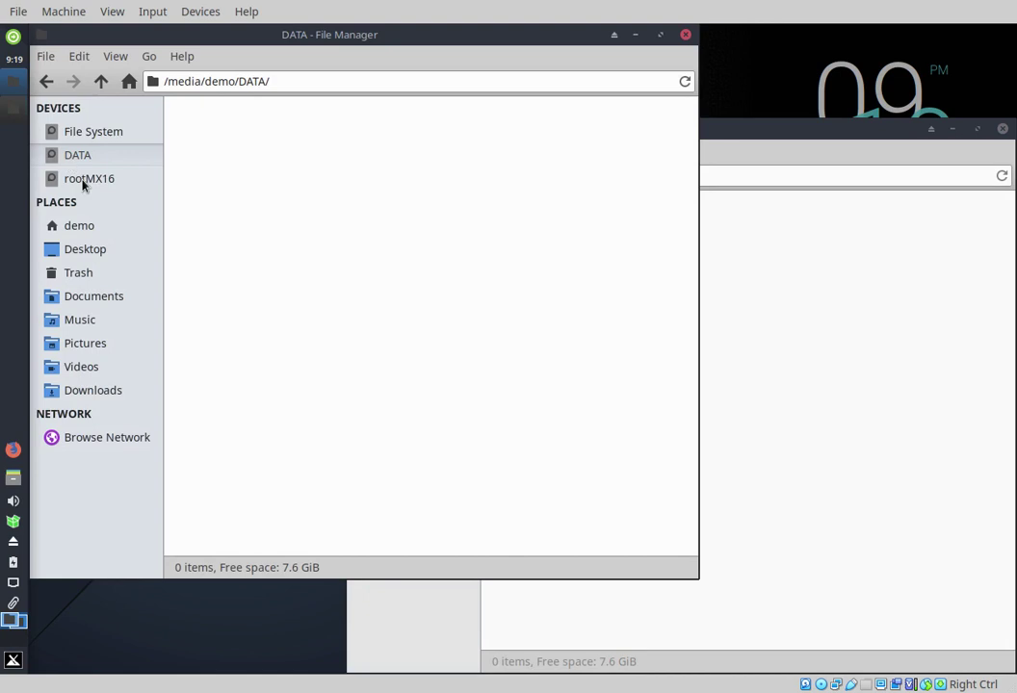
Open rootMX16's home folder and place the DATA window beside it.
{"action": "left_click", "coordinate": [83, 181]}
{"action": "left_click", "coordinate": [853, 377]}
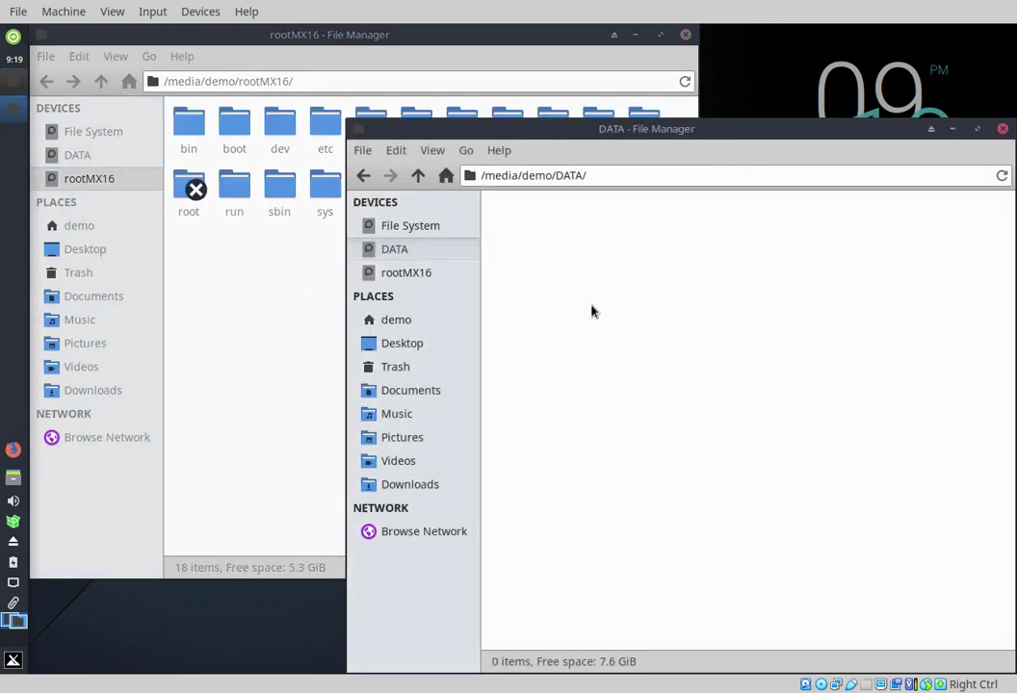
{"action": "left_click_drag", "start_coordinate": [546, 137], "coordinate": [547, 239]}
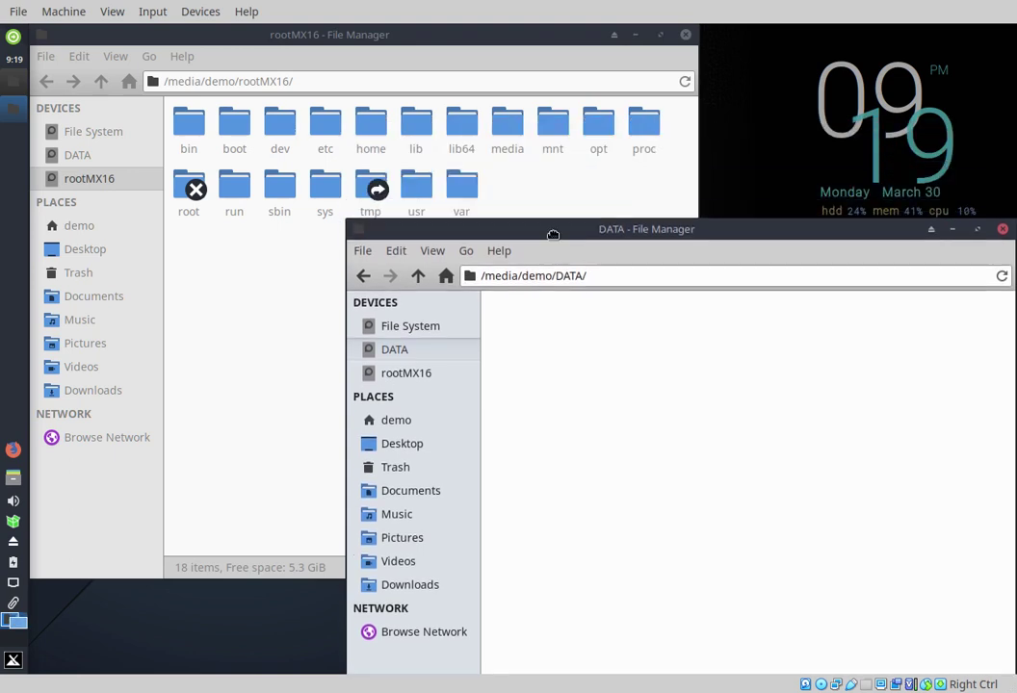
{"action": "double_click", "coordinate": [371, 123]}
{"action": "left_click", "coordinate": [189, 126]}
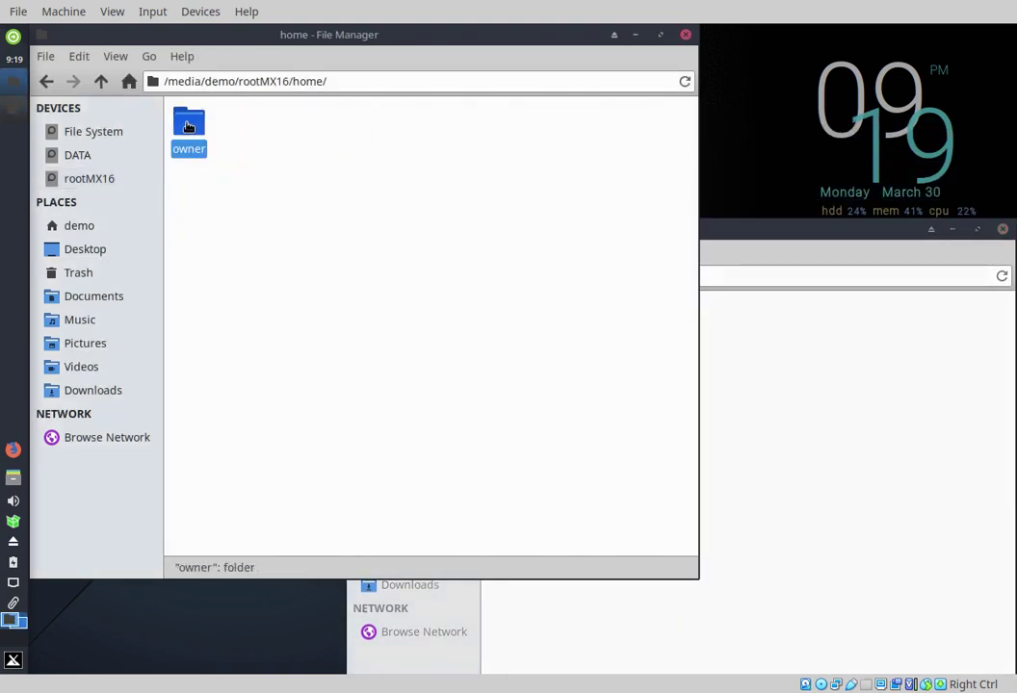
{"action": "left_click", "coordinate": [874, 411]}
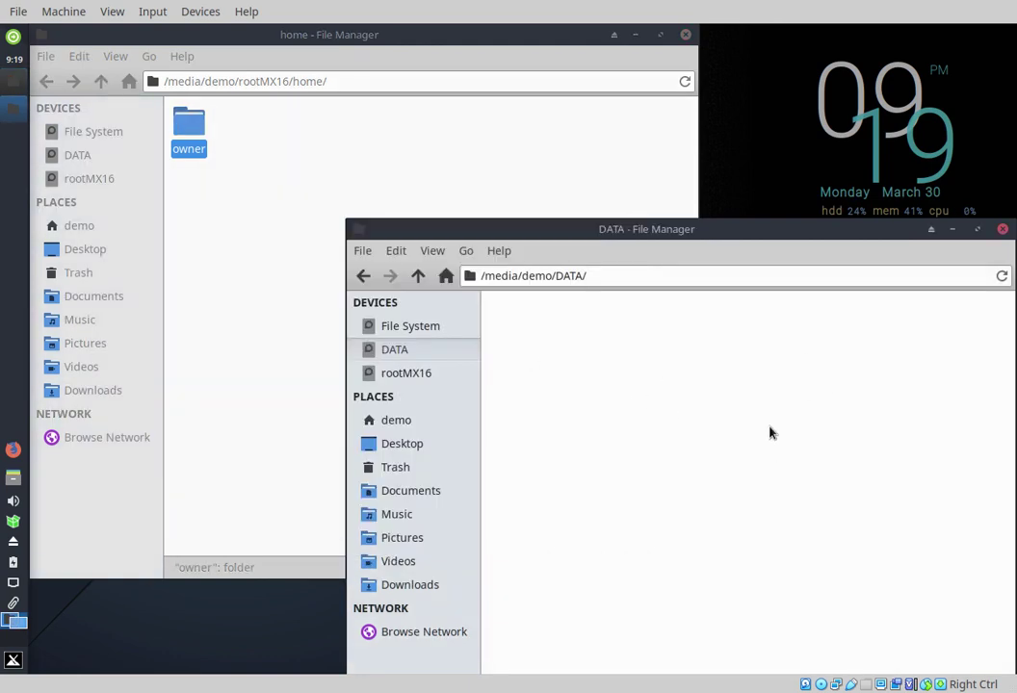
{"action": "left_click_drag", "start_coordinate": [691, 229], "coordinate": [602, 74]}
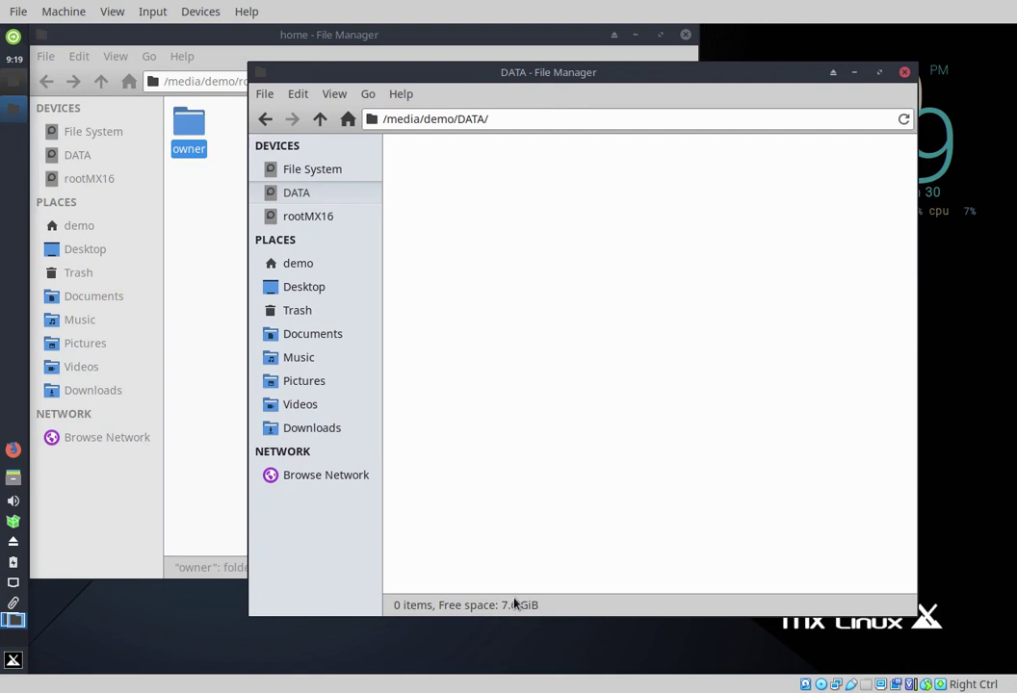
{"action": "left_click_drag", "start_coordinate": [422, 77], "coordinate": [725, 583]}
{"action": "left_click", "coordinate": [690, 533]}
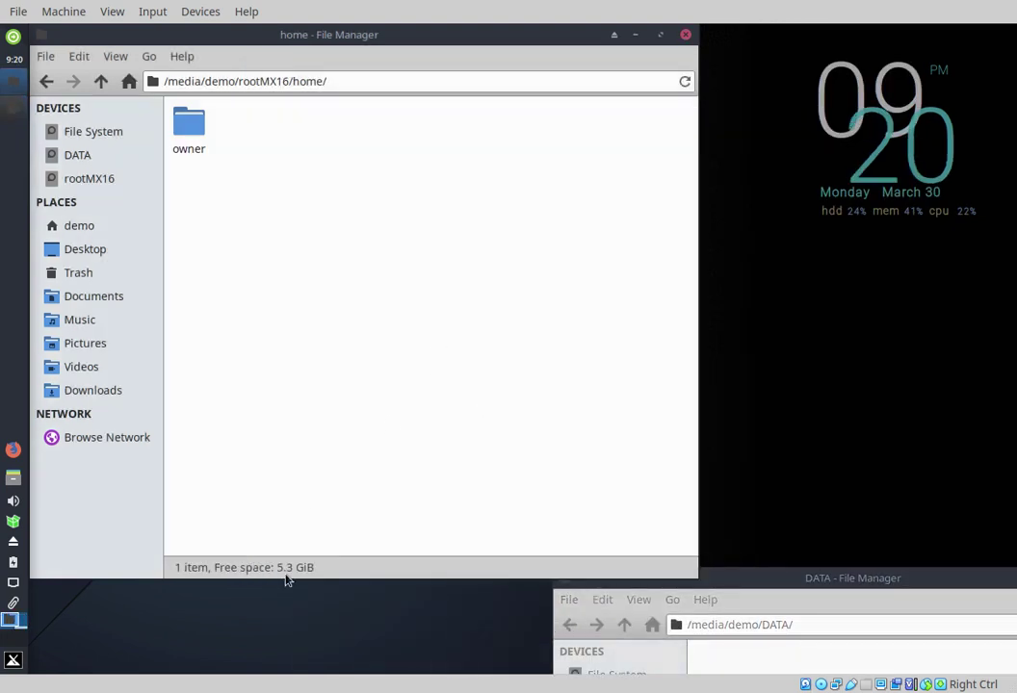
{"action": "left_click_drag", "start_coordinate": [783, 584], "coordinate": [603, 59]}
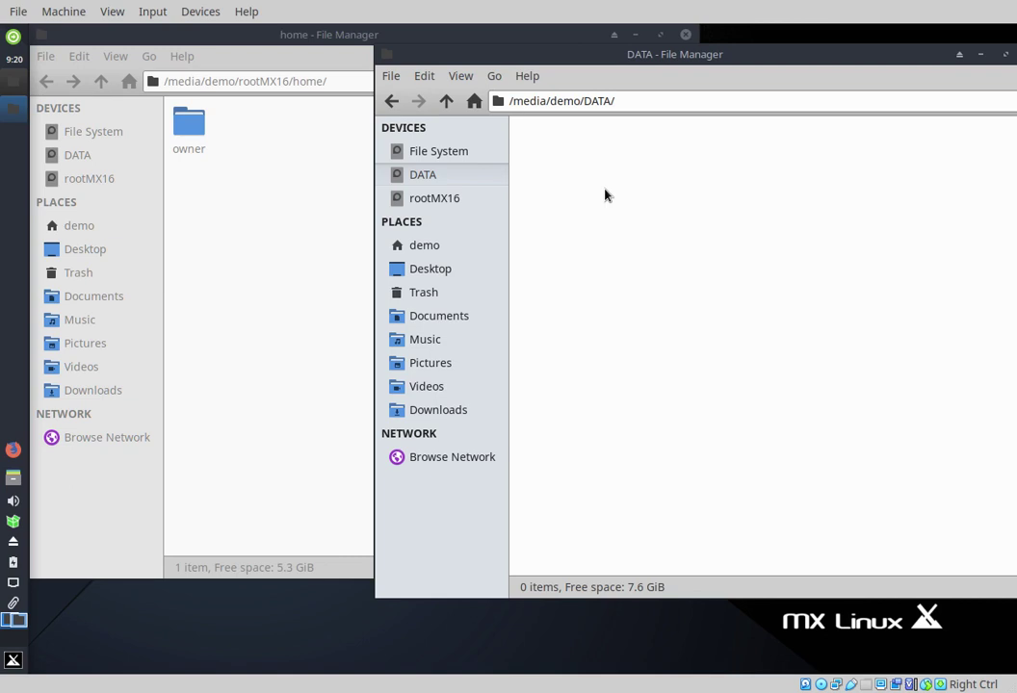
Open a terminal in the old /media/demo/rootMX16/home folder.
{"action": "left_click", "coordinate": [13, 661]}
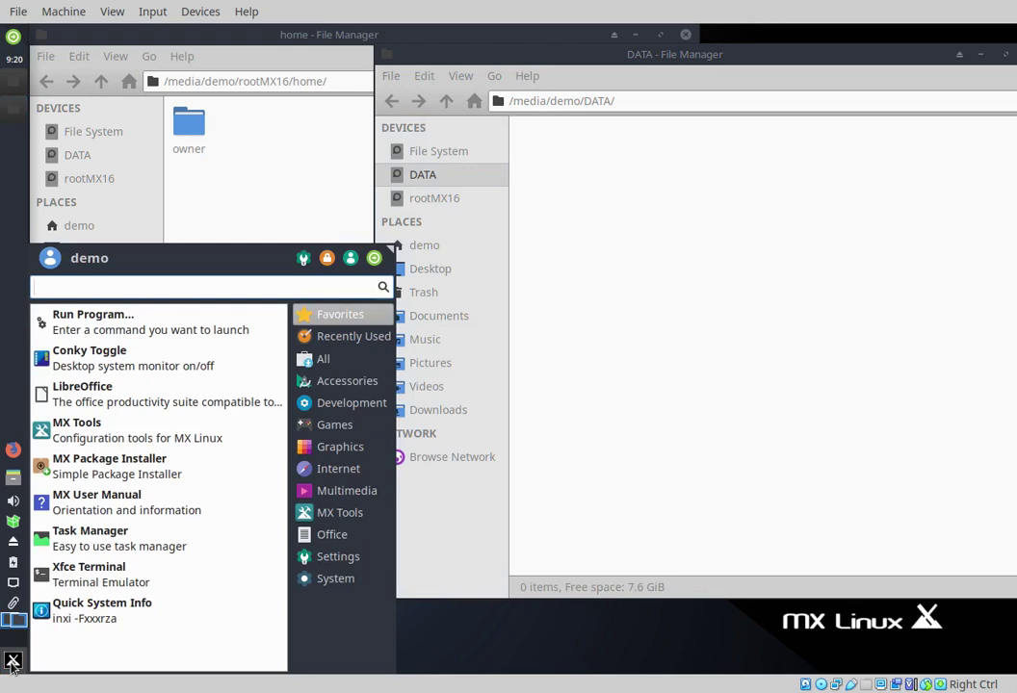
{"action": "left_click", "coordinate": [99, 584]}
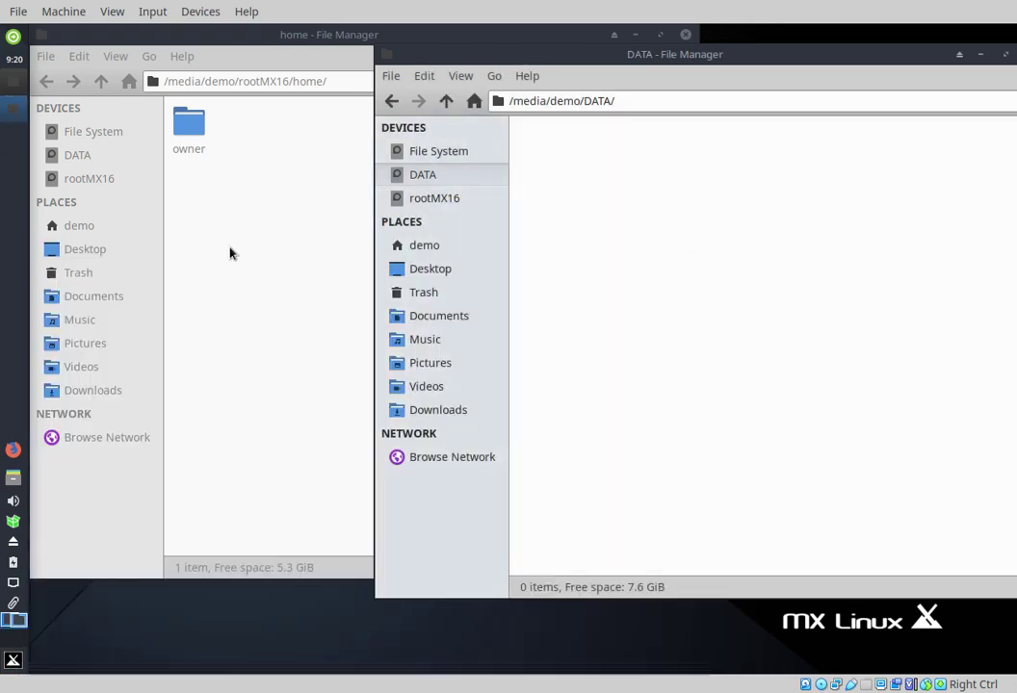
{"action": "right_click", "coordinate": [223, 255]}
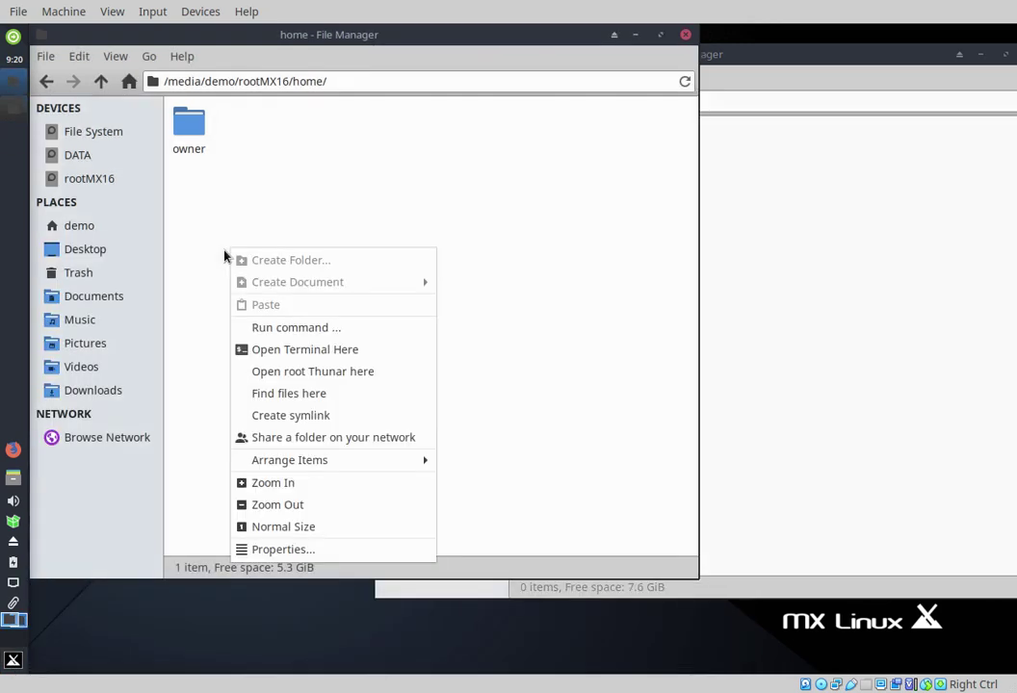
{"action": "left_click", "coordinate": [295, 356]}
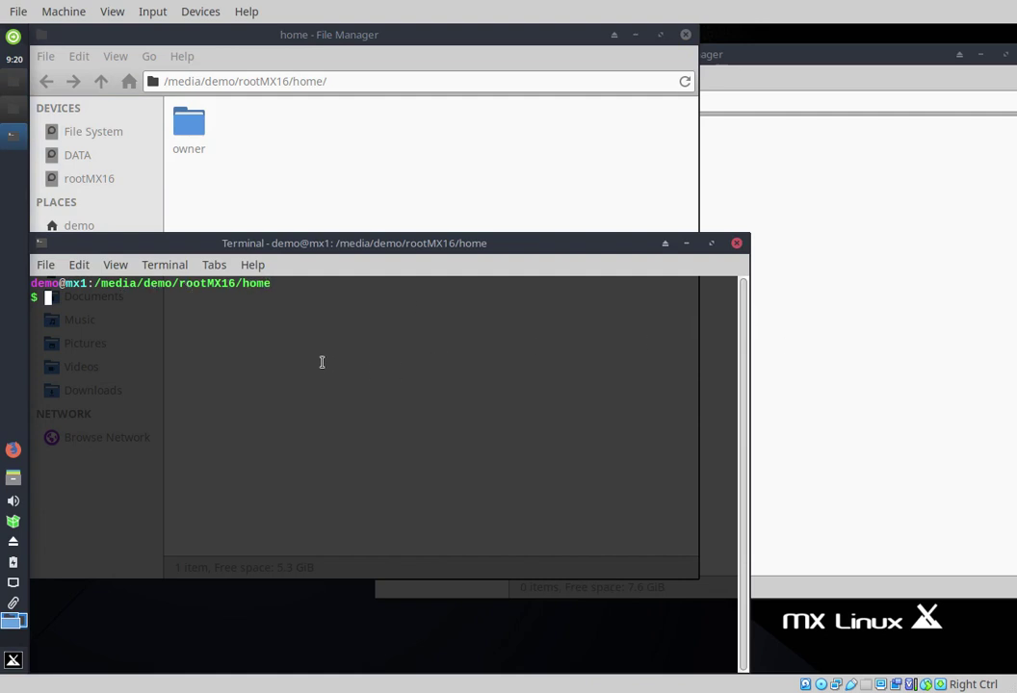
Enter the command rsync -avs * /media/demo/DATA/ without running it.
{"action": "type", "text": "rsync -avs"}
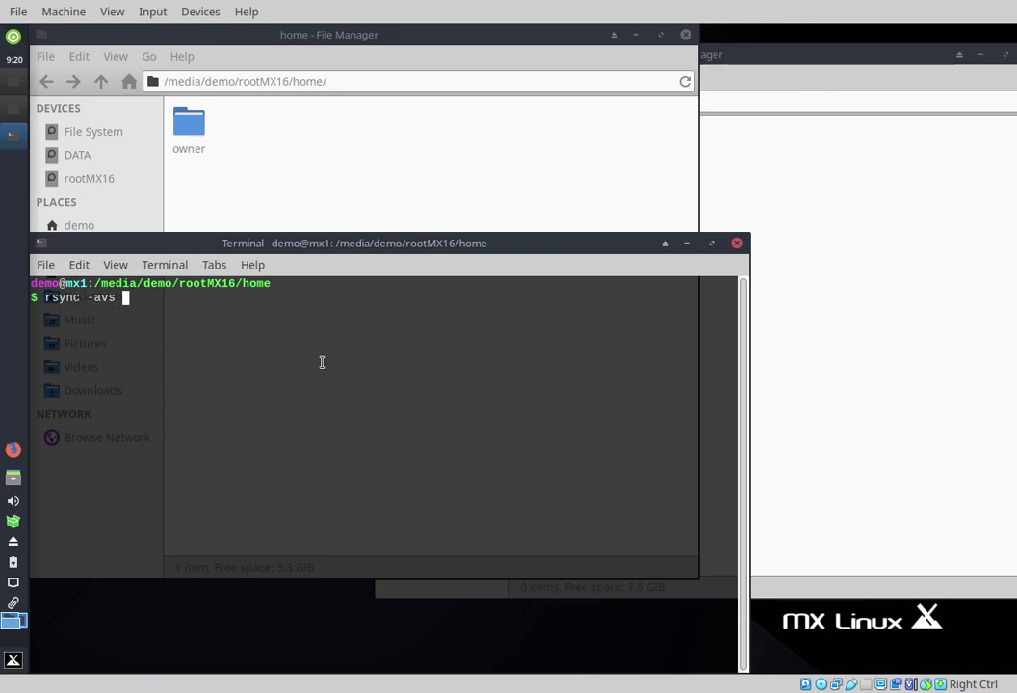
{"action": "type", "text": "*"}
{"action": "left_click", "coordinate": [775, 73]}
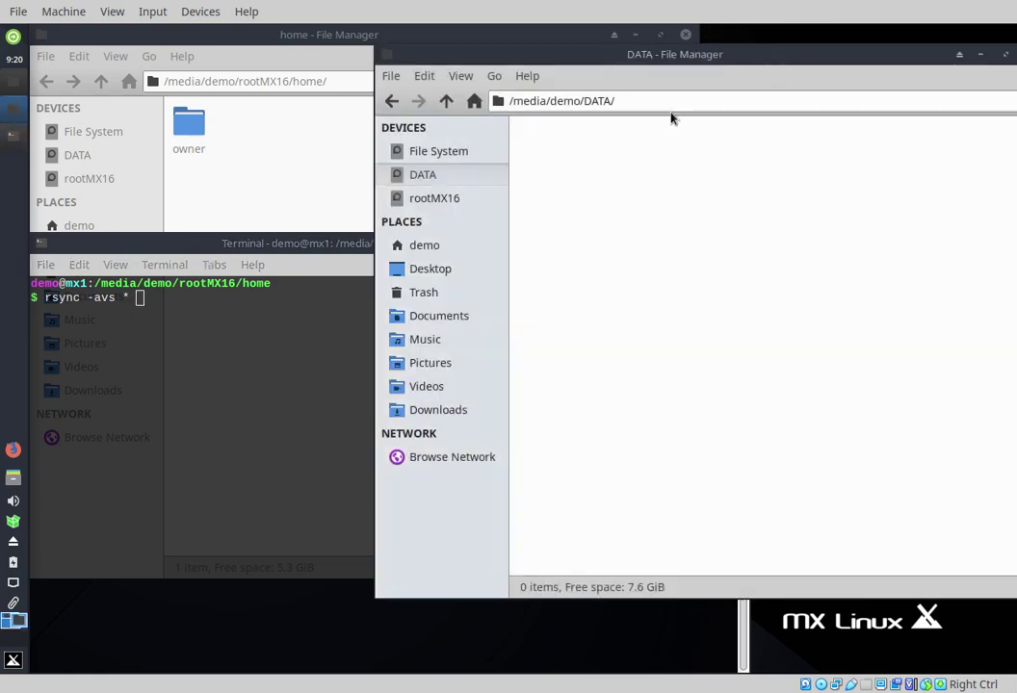
{"action": "left_click_drag", "start_coordinate": [627, 101], "coordinate": [509, 100]}
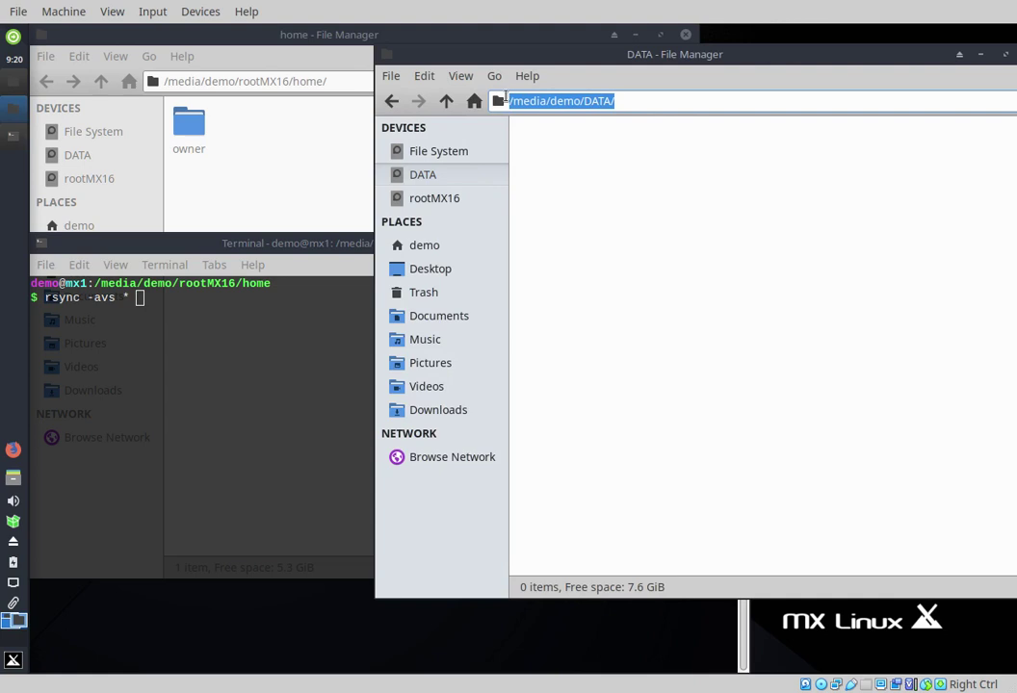
{"action": "middle_click", "coordinate": [229, 303]}
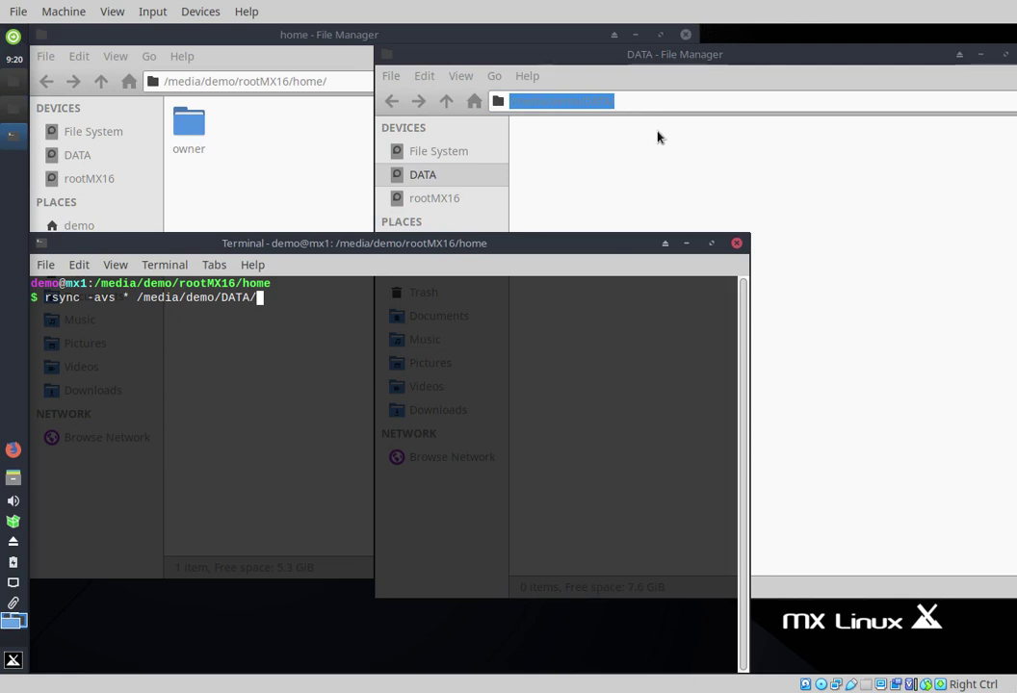
{"action": "left_click", "coordinate": [766, 62]}
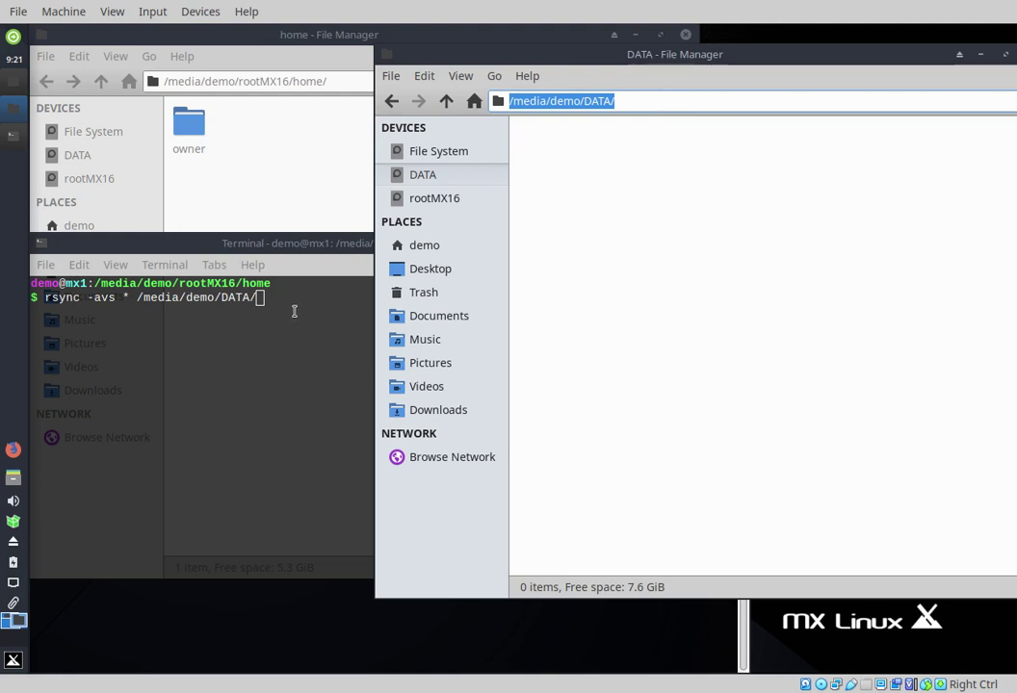
Run the rsync copy, then rerun it with sudo and the password after the permission error.
{"action": "left_click", "coordinate": [211, 244]}
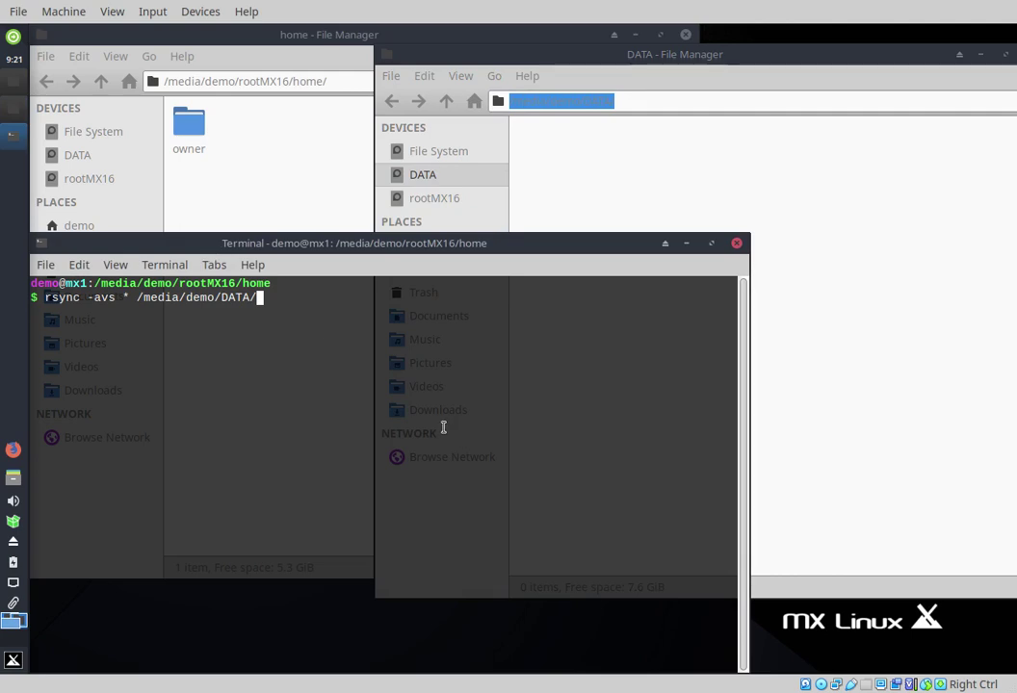
{"action": "key", "text": "Return"}
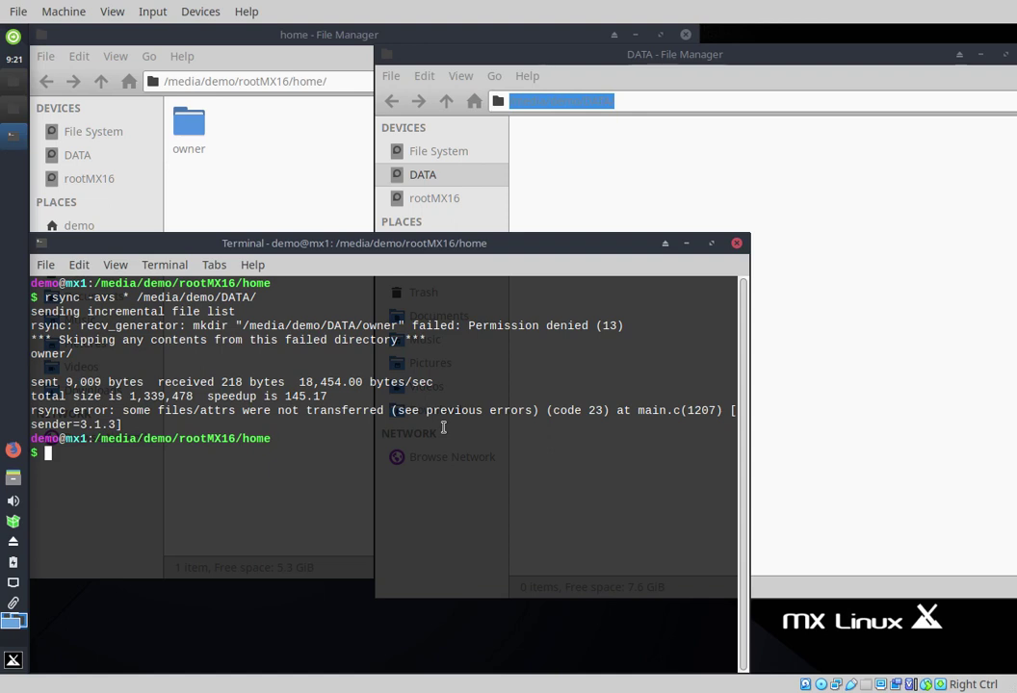
{"action": "key", "text": "Up"}
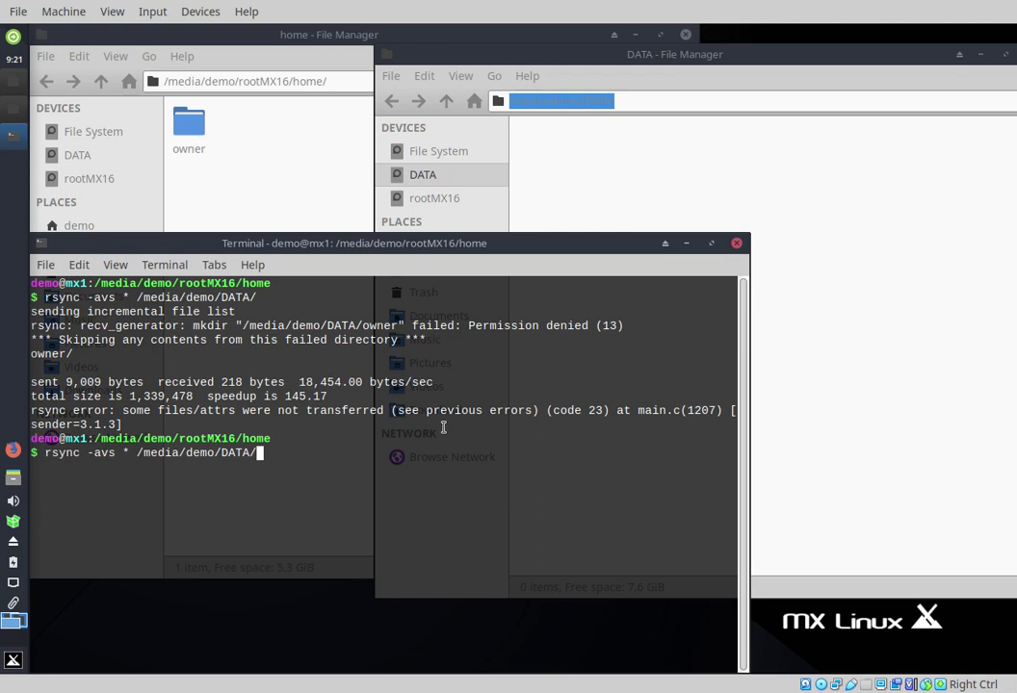
{"action": "key", "text": "Left"}
{"action": "key", "text": "Home"}
{"action": "type", "text": "sudo"}
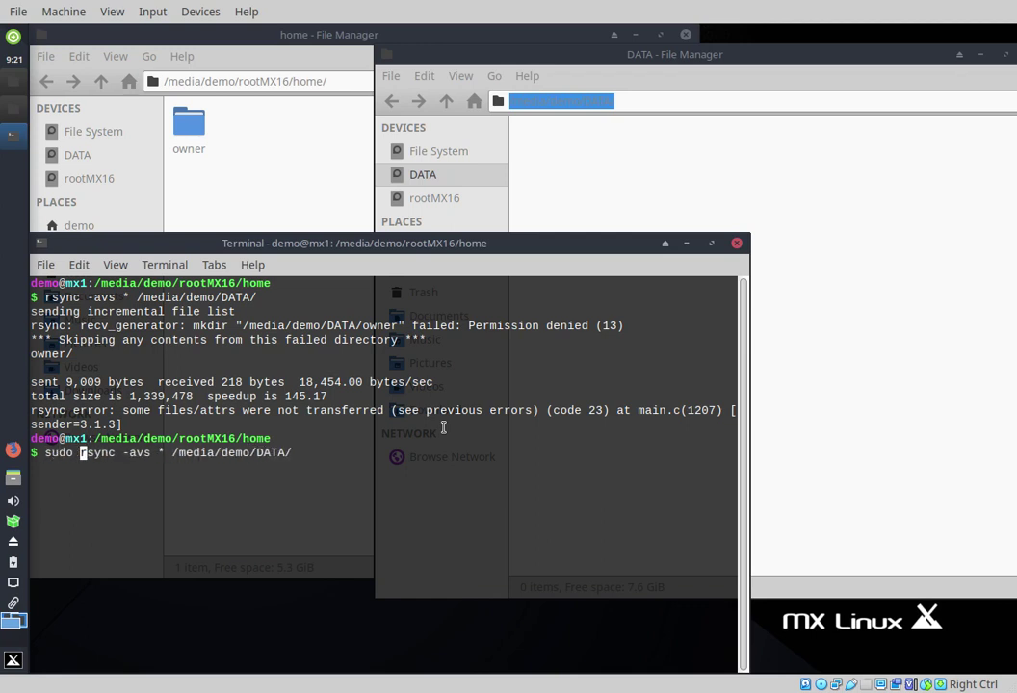
{"action": "key", "text": "Return"}
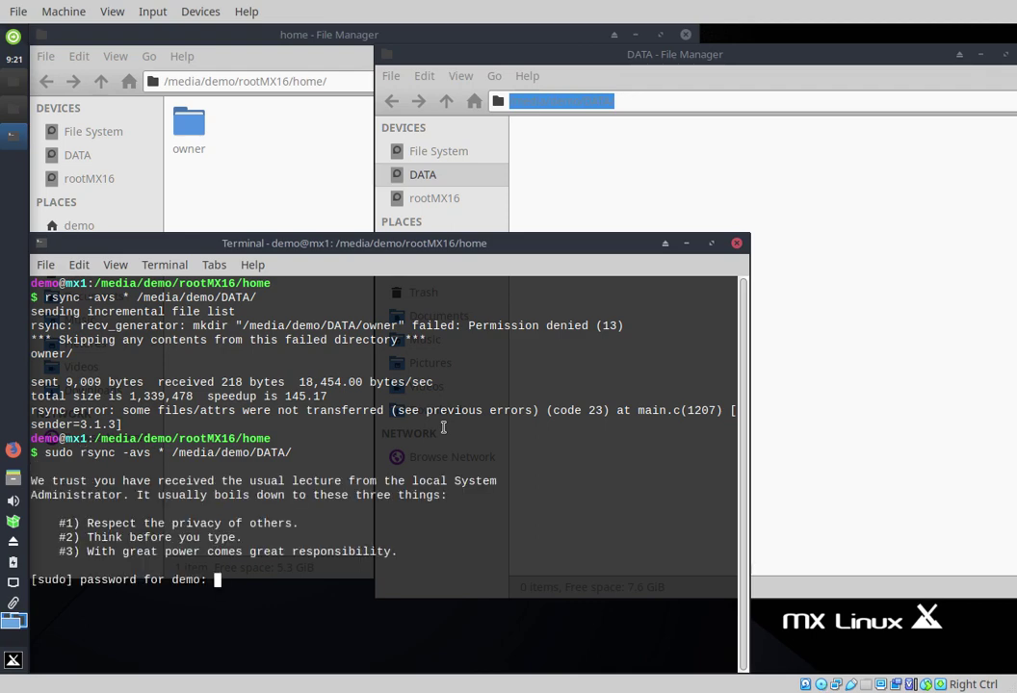
{"action": "key", "text": "Return"}
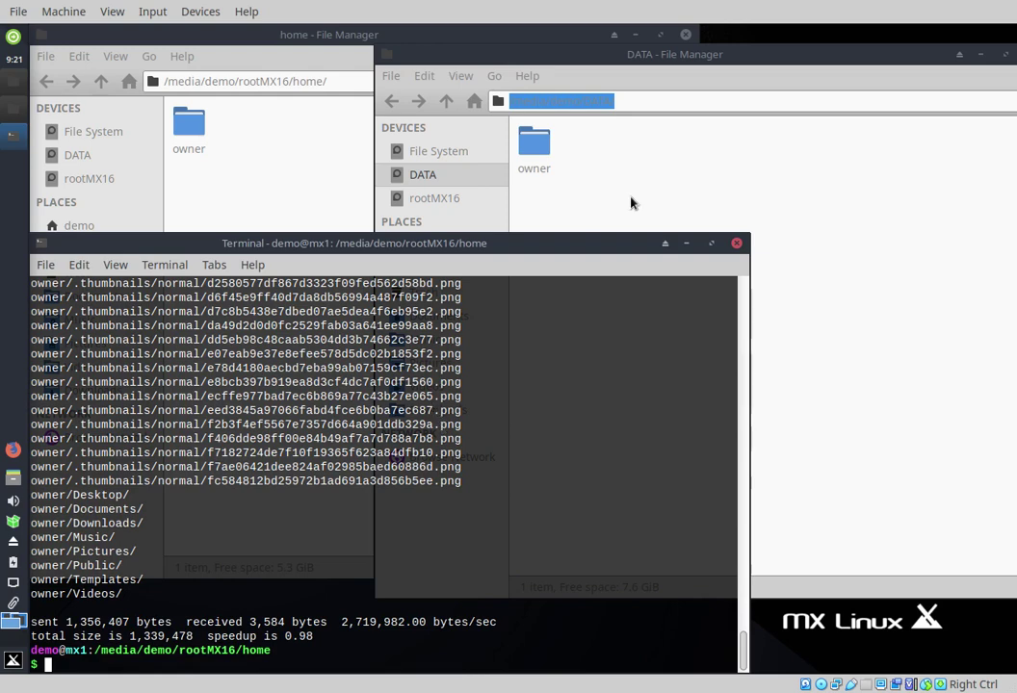
Check DATA, then select the owner folder in the old home window.
{"action": "left_click", "coordinate": [690, 188]}
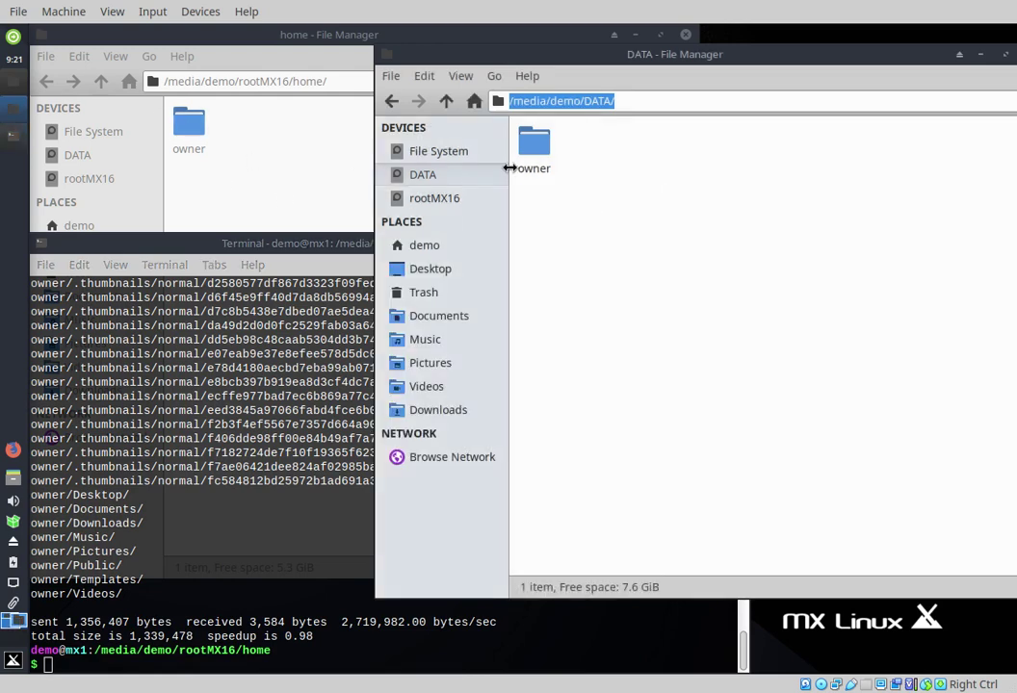
{"action": "left_click", "coordinate": [274, 196]}
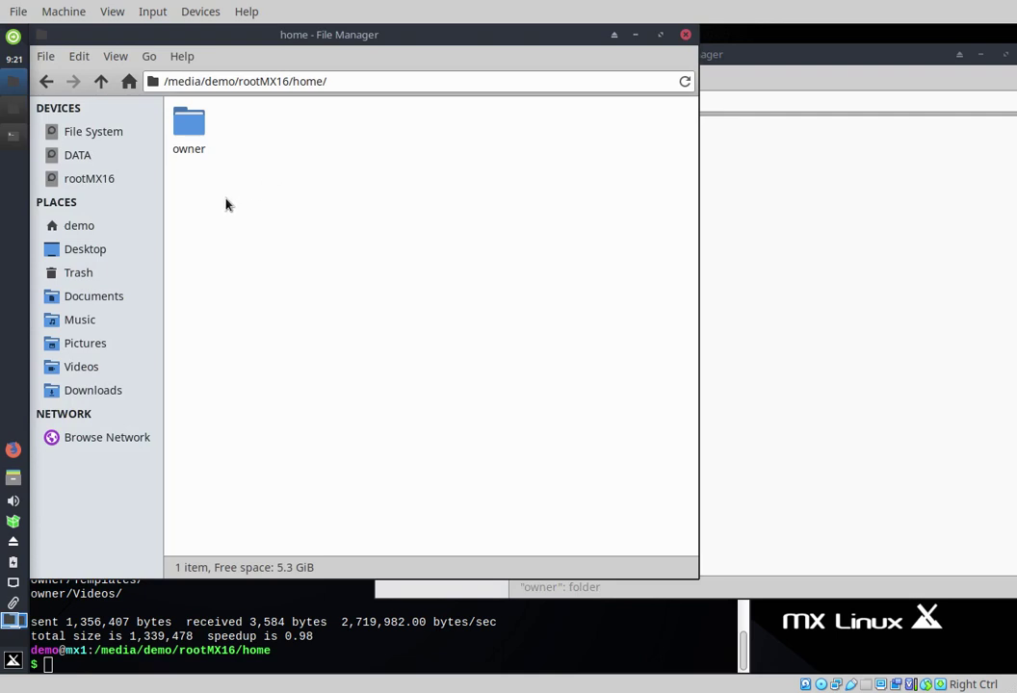
{"action": "left_click_drag", "start_coordinate": [226, 200], "coordinate": [177, 124]}
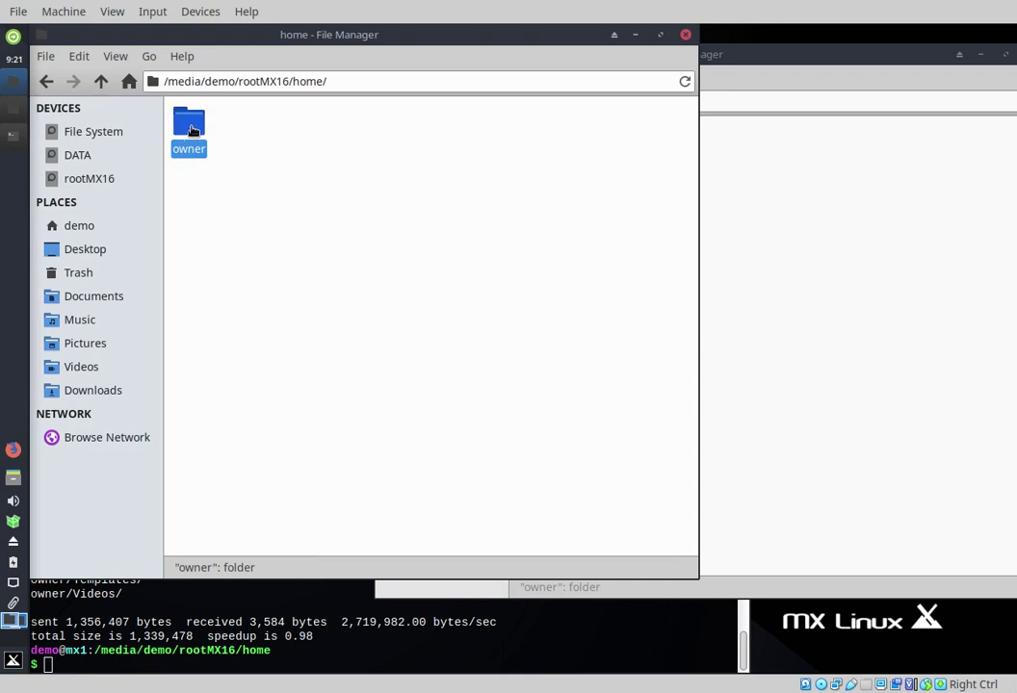
Open a root file manager in the old home folder using the root password.
{"action": "right_click", "coordinate": [290, 203]}
{"action": "left_click", "coordinate": [515, 186]}
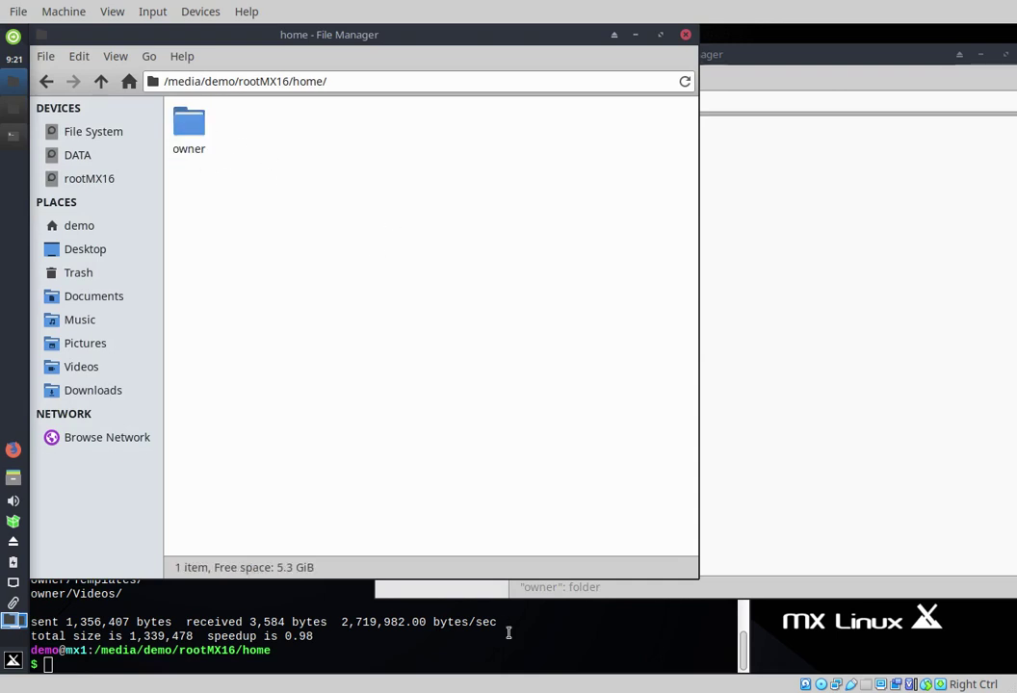
{"action": "right_click", "coordinate": [298, 220]}
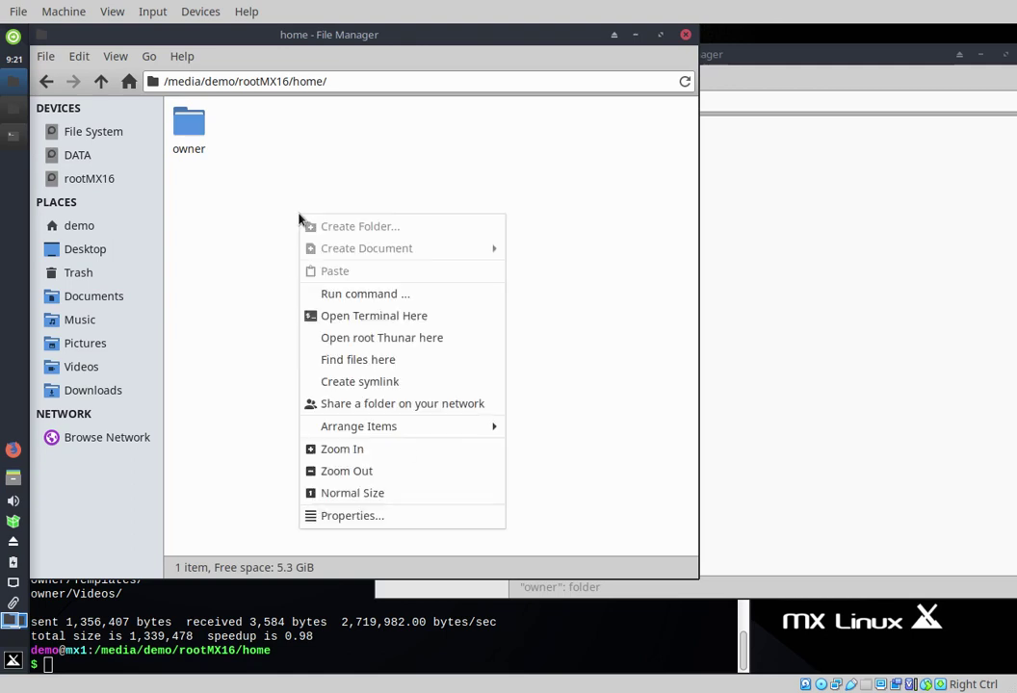
{"action": "left_click", "coordinate": [390, 338]}
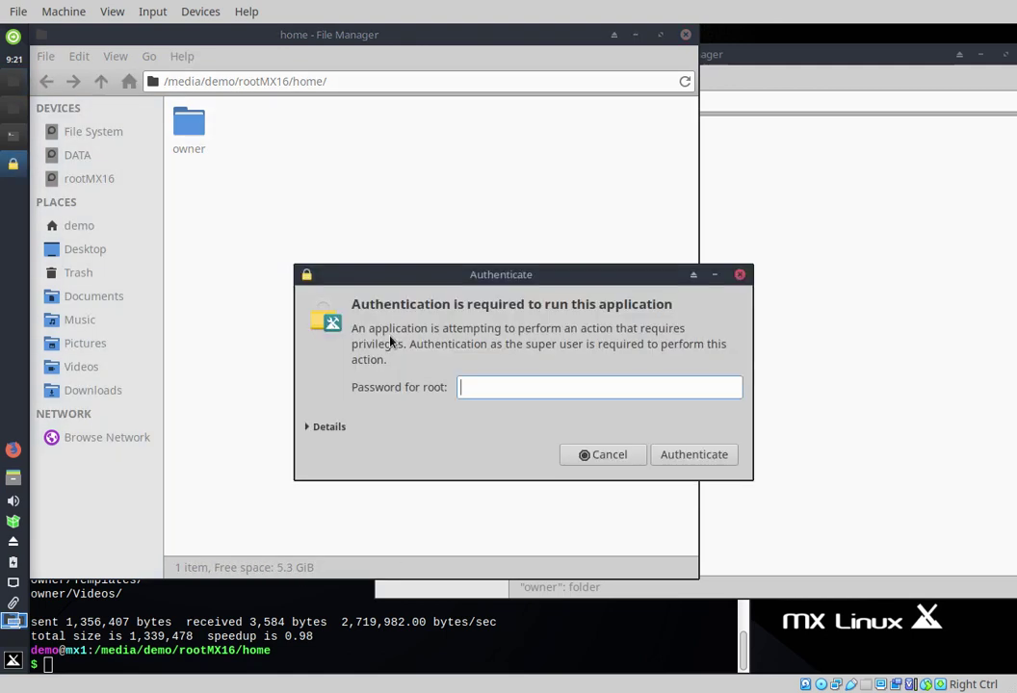
{"action": "type", "text": "root"}
{"action": "key", "text": "Return"}
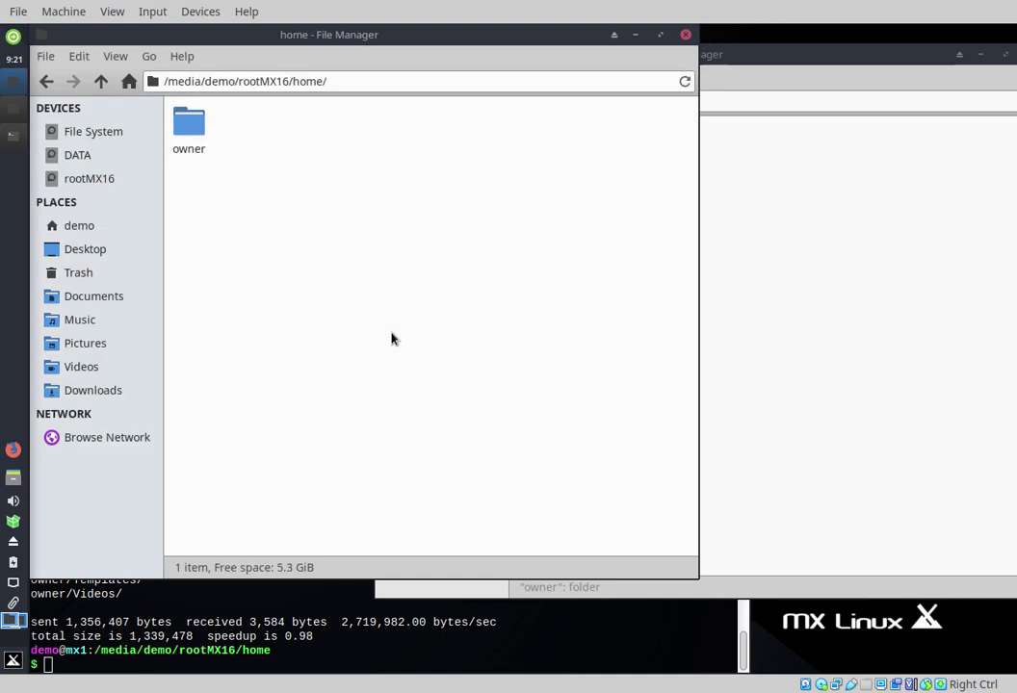
Permanently delete the owner folder, then close the root file manager.
{"action": "left_click_drag", "start_coordinate": [574, 331], "coordinate": [468, 231]}
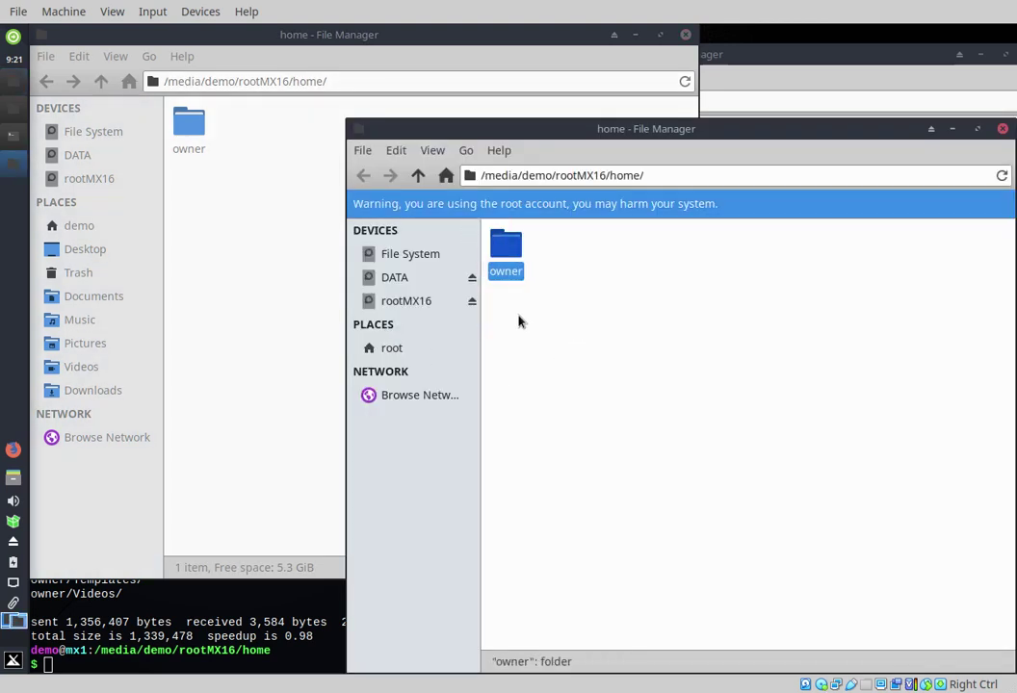
{"action": "key", "text": "shift+Delete"}
{"action": "left_click", "coordinate": [749, 470]}
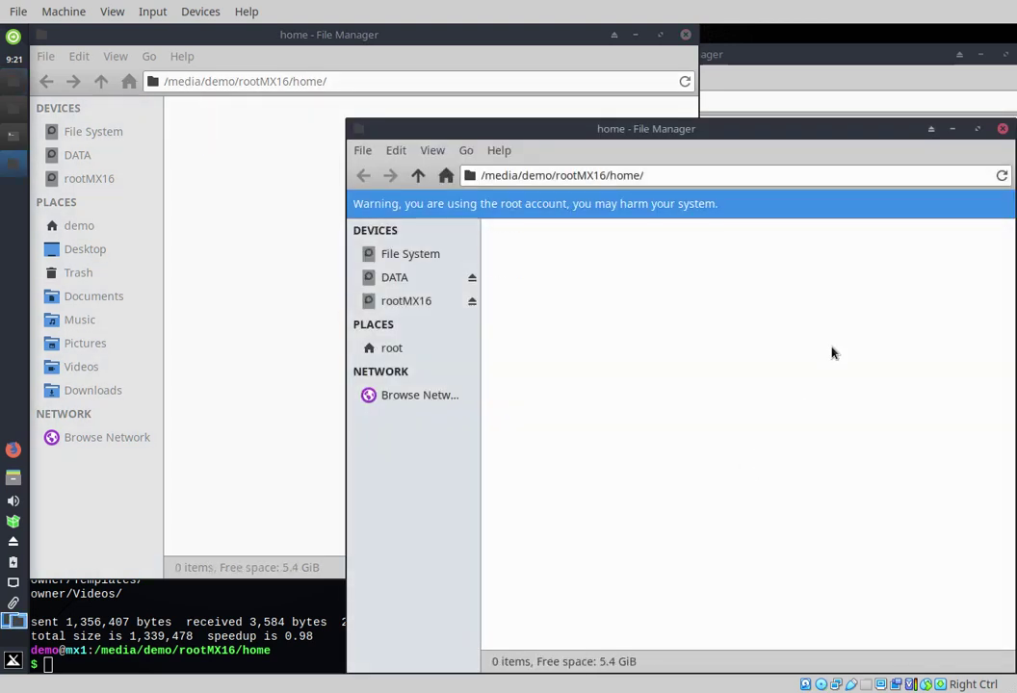
{"action": "left_click_drag", "start_coordinate": [856, 136], "coordinate": [633, 84]}
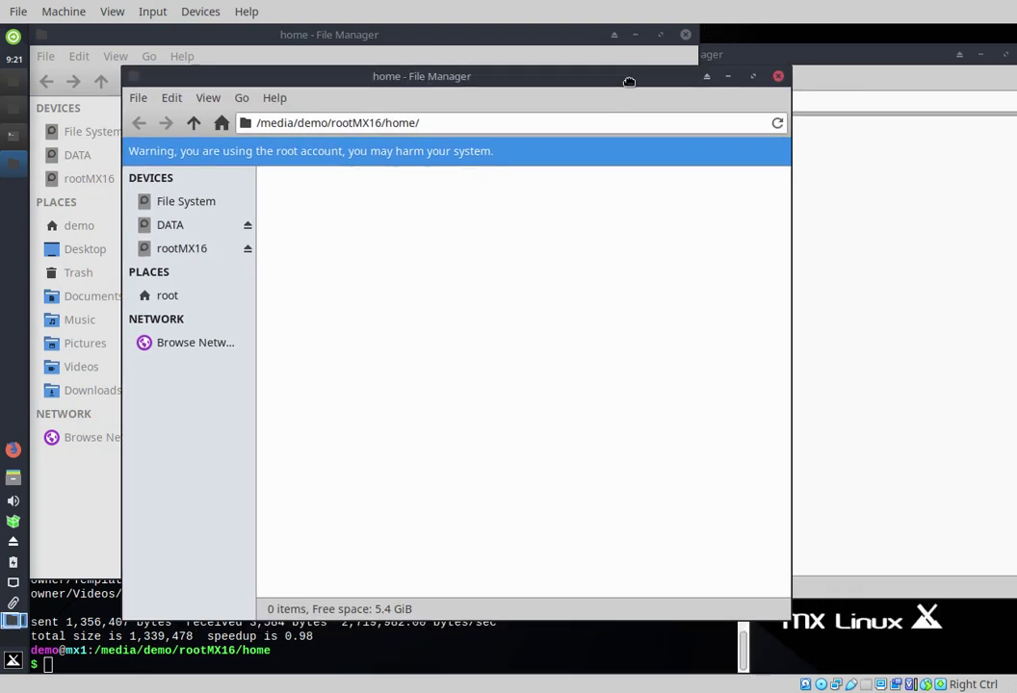
{"action": "left_click", "coordinate": [778, 77]}
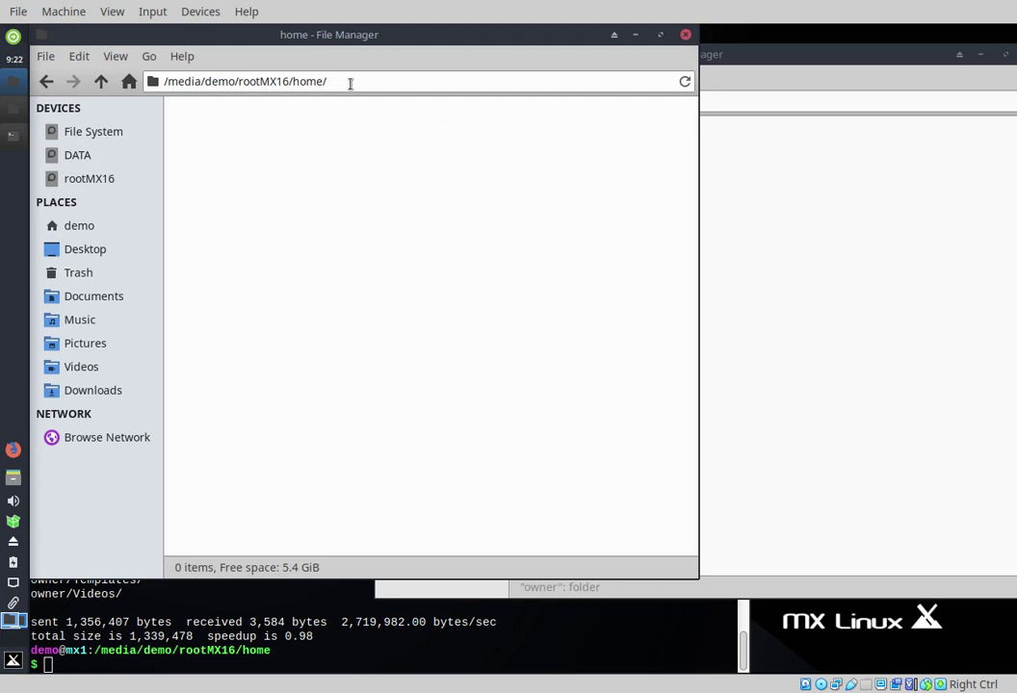
Browse rootMX16's top level, close that window, and shift the DATA window left.
{"action": "left_click_drag", "start_coordinate": [288, 81], "coordinate": [332, 81]}
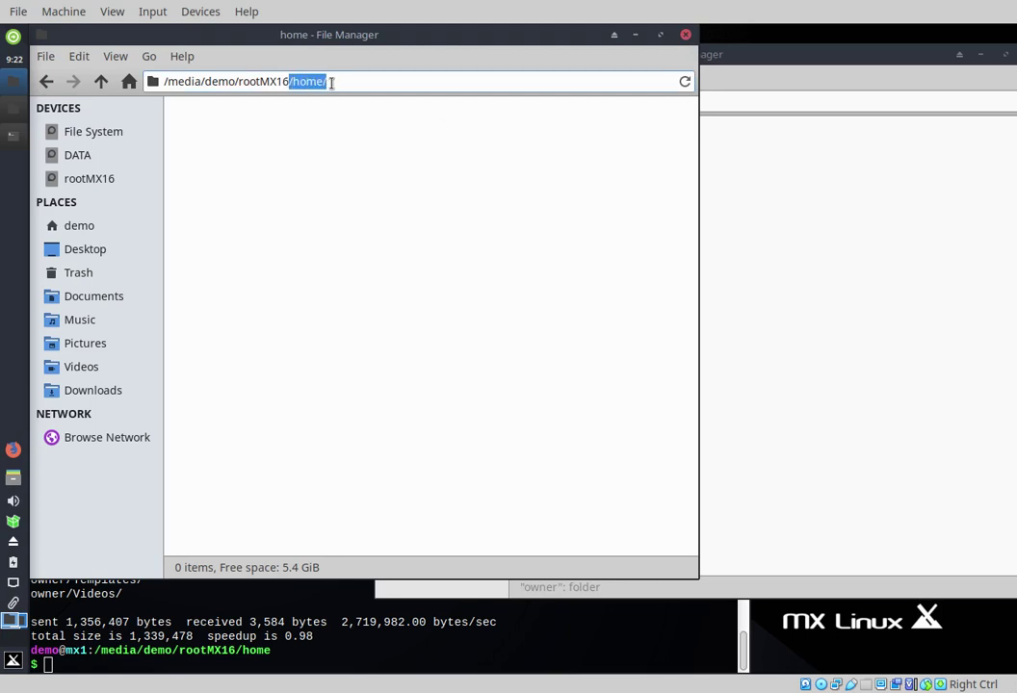
{"action": "left_click", "coordinate": [92, 181]}
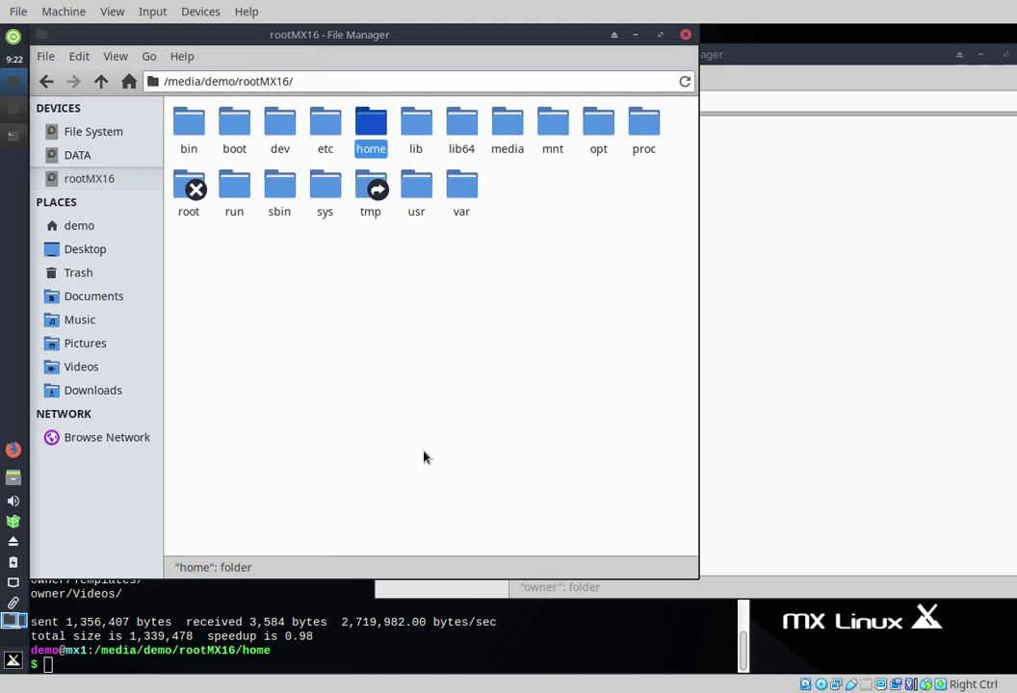
{"action": "left_click", "coordinate": [534, 400]}
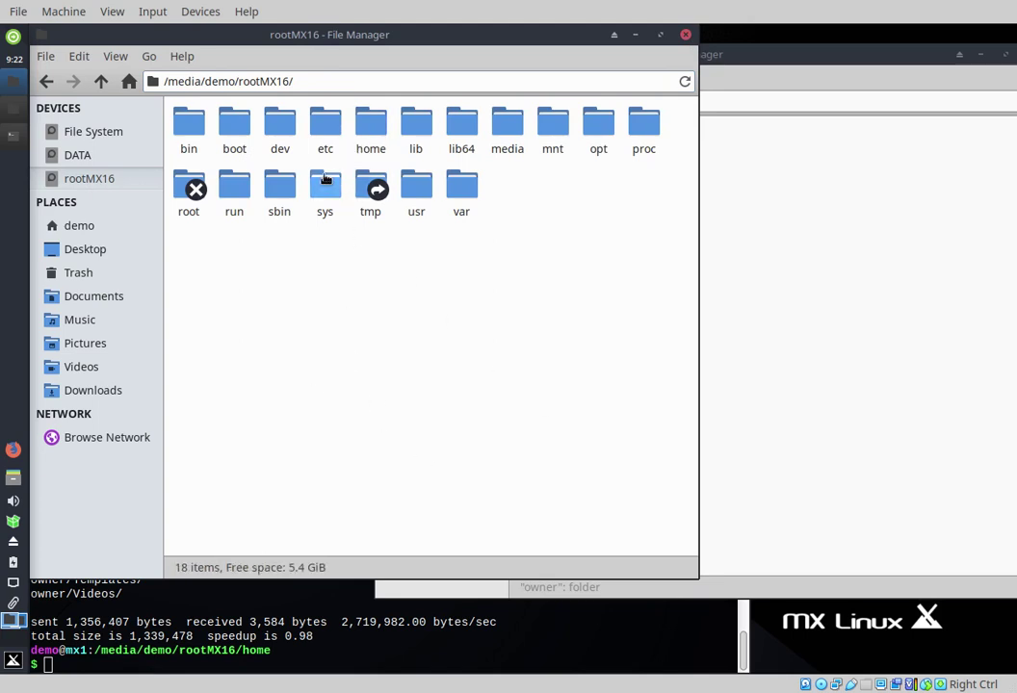
{"action": "left_click", "coordinate": [371, 129]}
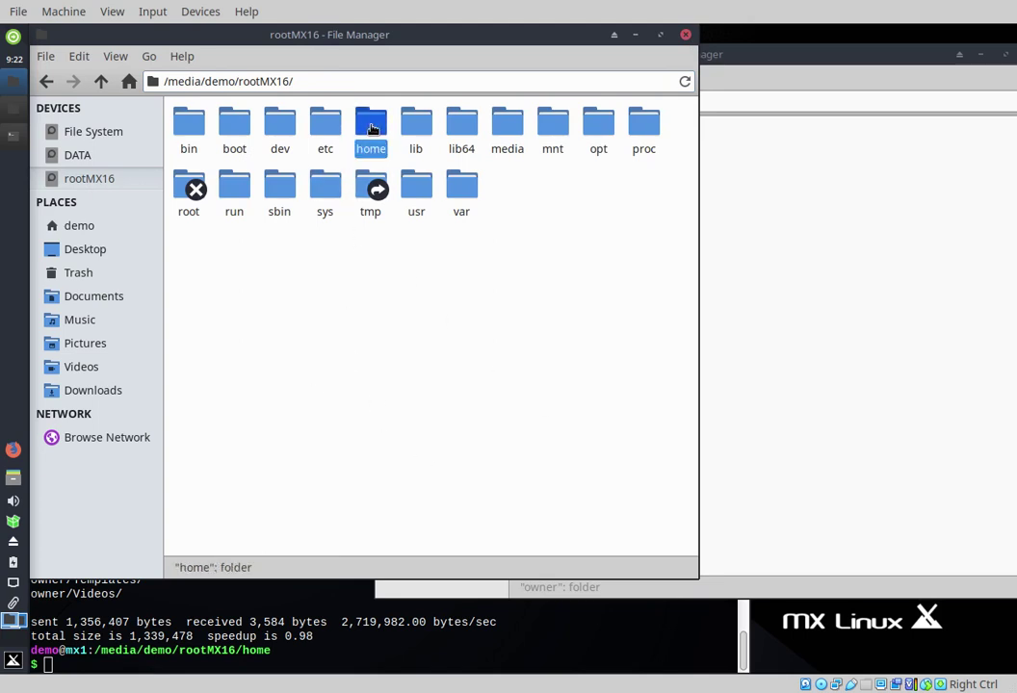
{"action": "left_click", "coordinate": [684, 36]}
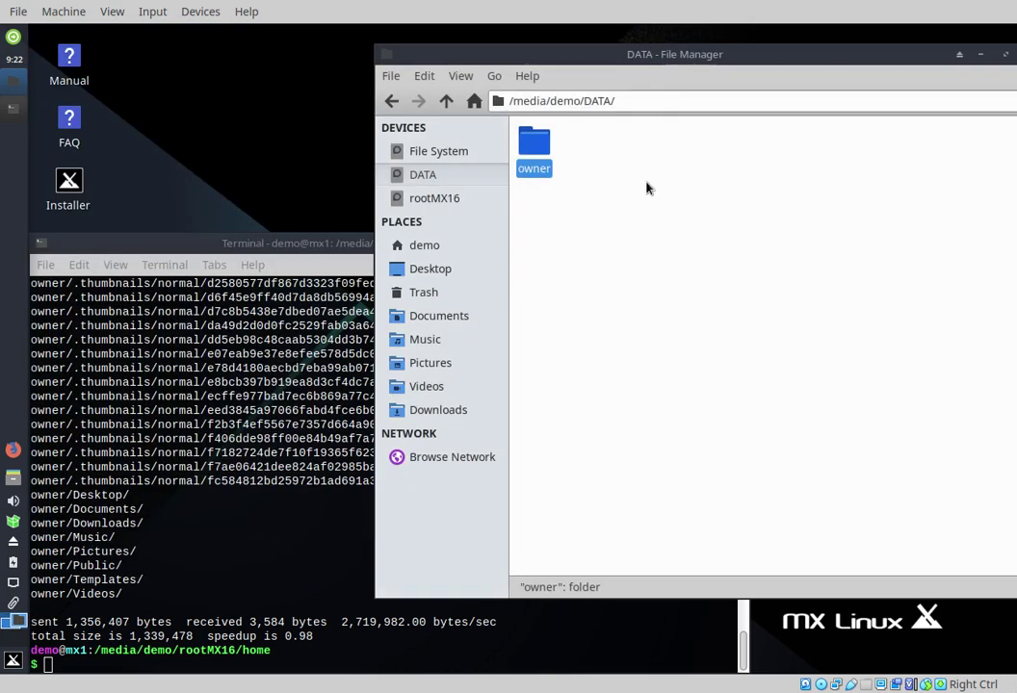
{"action": "left_click", "coordinate": [659, 340]}
{"action": "left_click", "coordinate": [545, 151]}
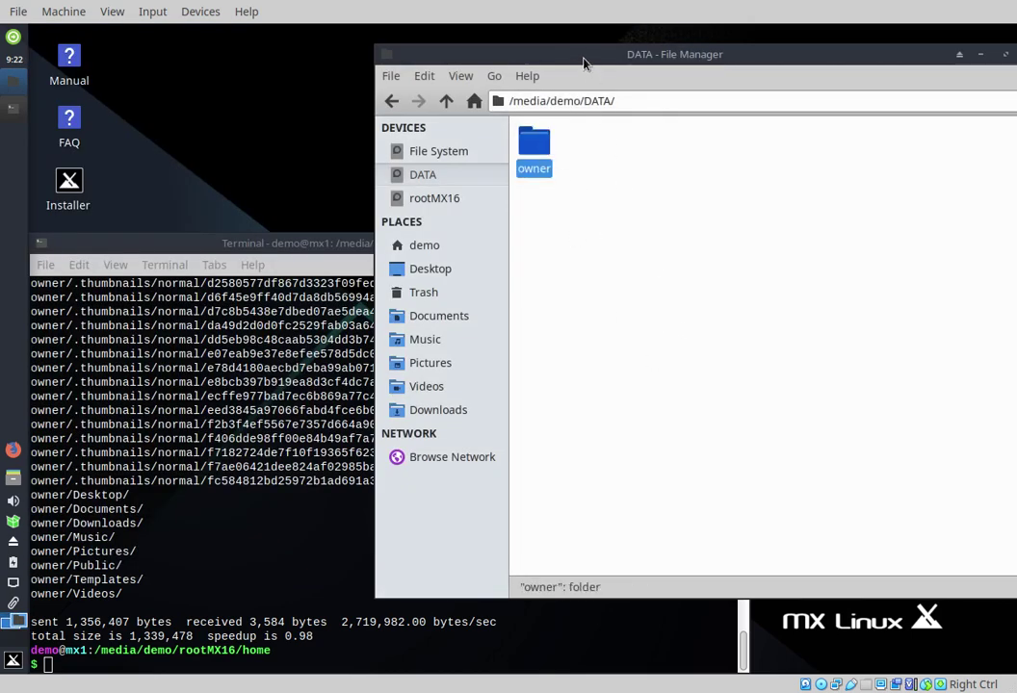
{"action": "left_click_drag", "start_coordinate": [584, 63], "coordinate": [486, 65]}
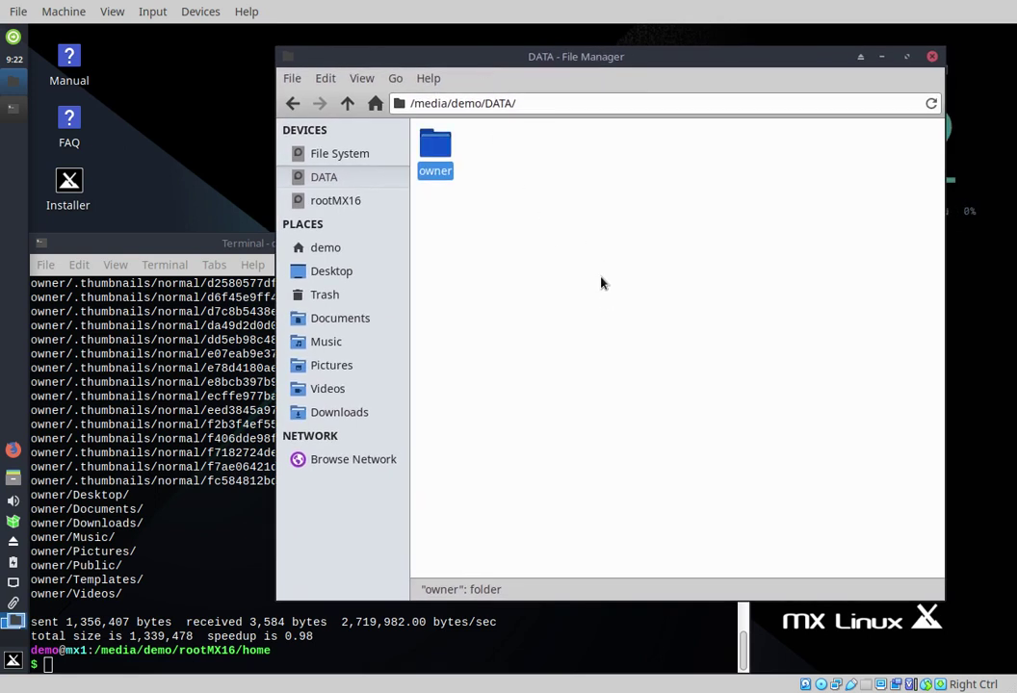
Open rootMX16's top level as root, close the ordinary window, and reposition the root one.
{"action": "left_click", "coordinate": [337, 201]}
{"action": "right_click", "coordinate": [543, 344]}
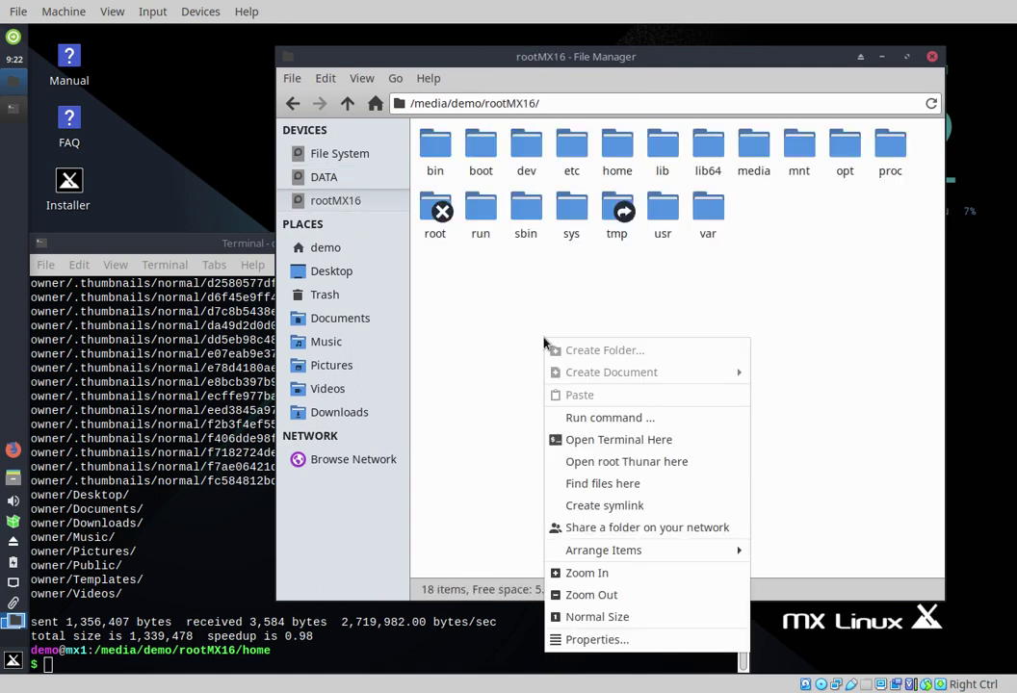
{"action": "left_click", "coordinate": [625, 462]}
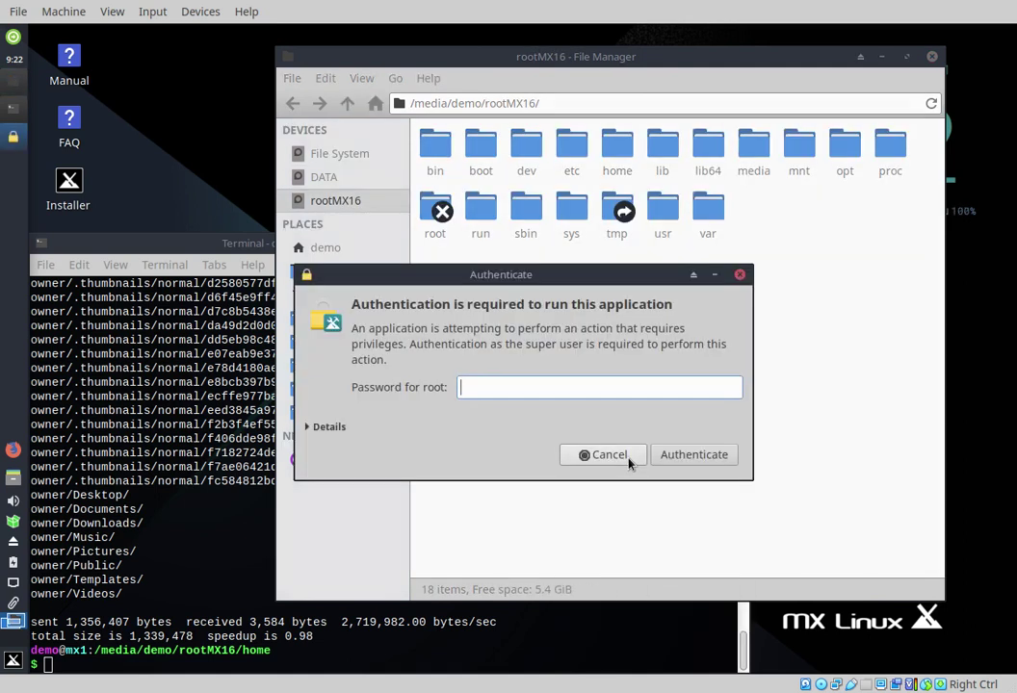
{"action": "type", "text": "root"}
{"action": "key", "text": "Return"}
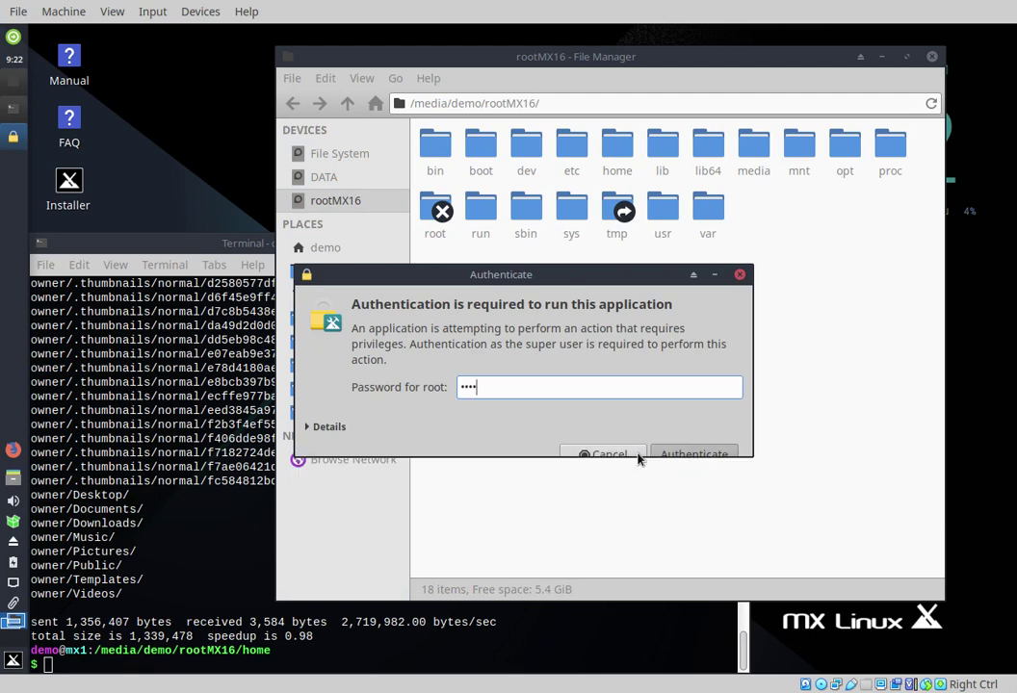
{"action": "left_click", "coordinate": [930, 56]}
{"action": "left_click_drag", "start_coordinate": [219, 33], "coordinate": [481, 54]}
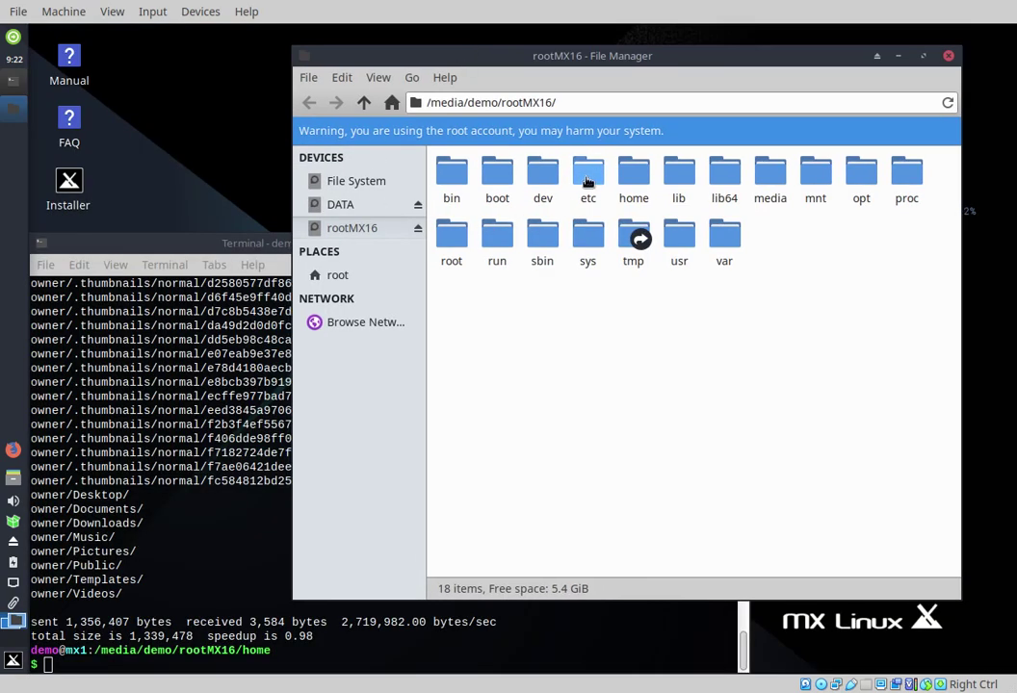
Open the etc folder and locate the existing 313-byte fstab.
{"action": "double_click", "coordinate": [588, 182]}
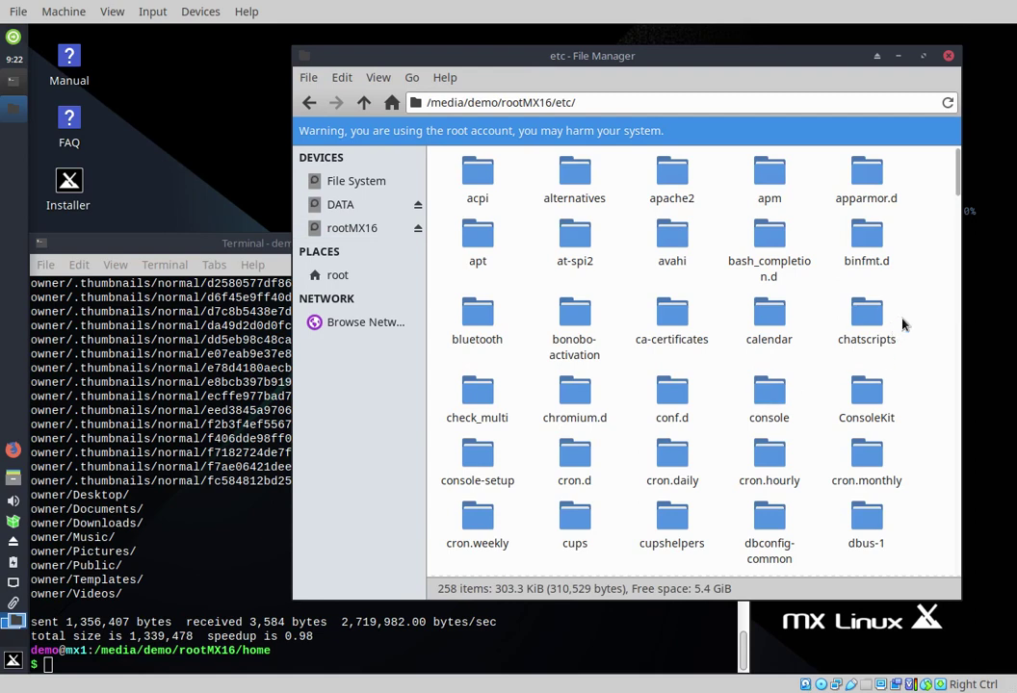
{"action": "left_click_drag", "start_coordinate": [722, 309], "coordinate": [633, 332]}
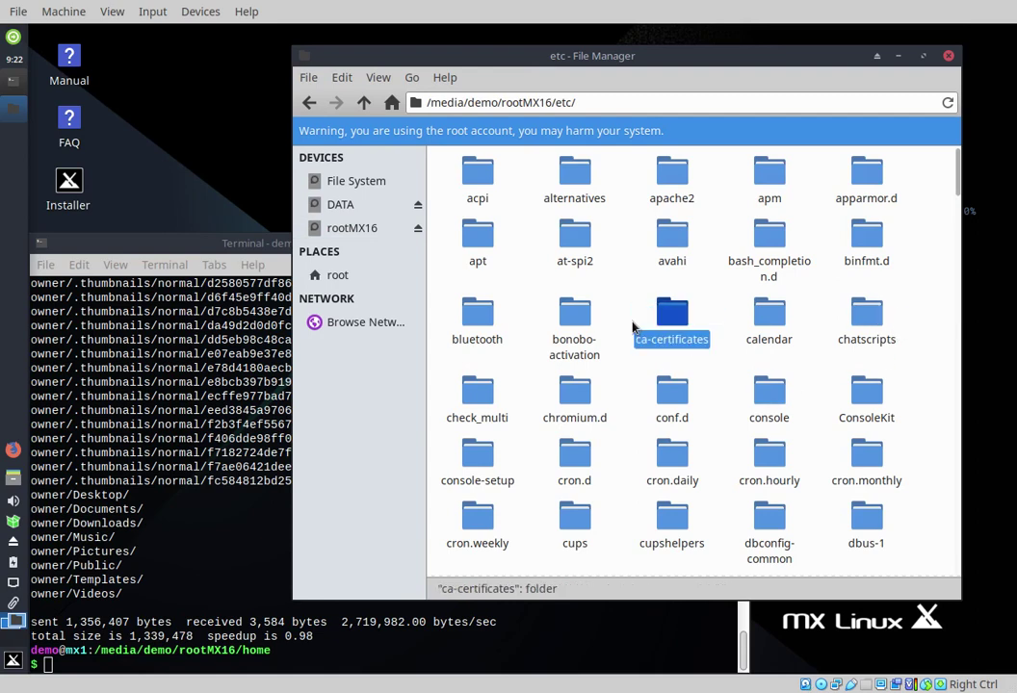
{"action": "type", "text": "fst"}
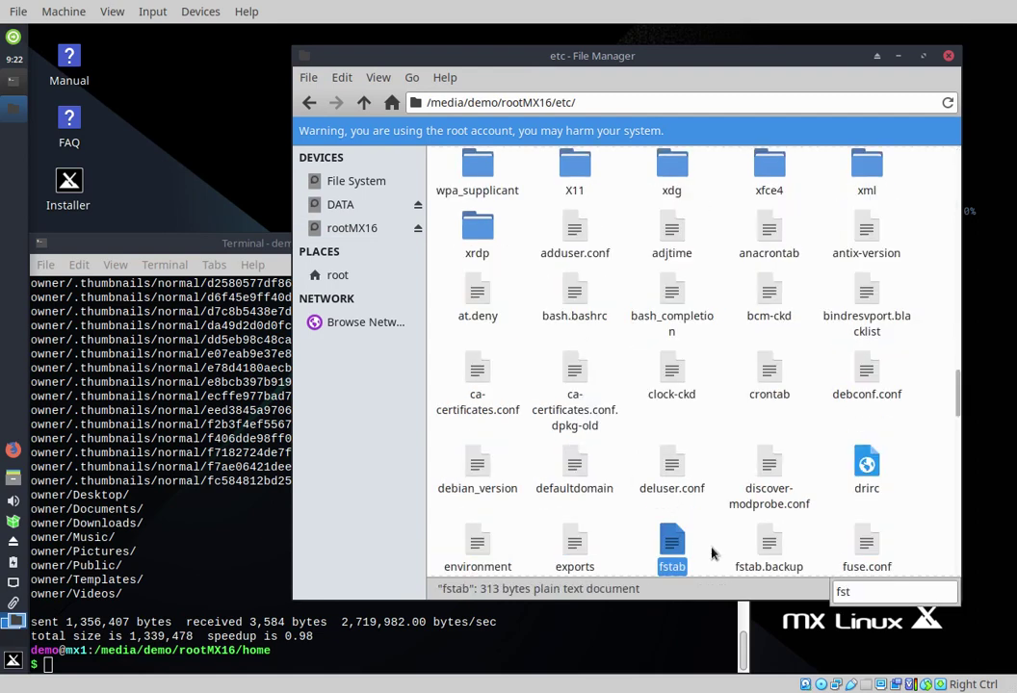
{"action": "left_click", "coordinate": [588, 436]}
{"action": "scroll", "coordinate": [714, 530], "scroll_direction": "up", "scroll_amount": 5}
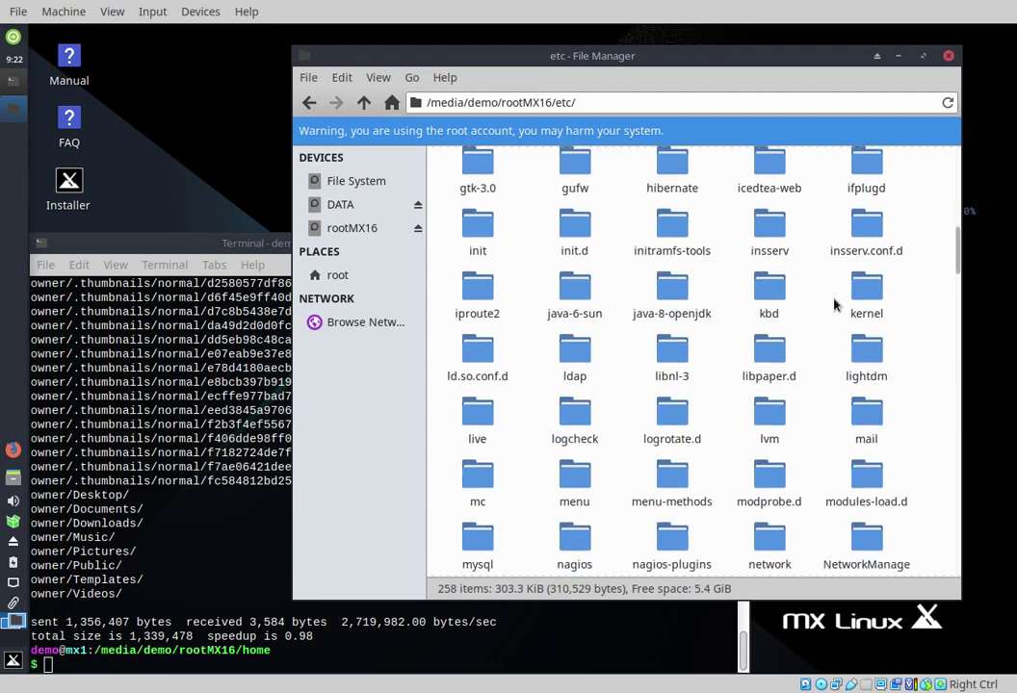
{"action": "left_click_drag", "start_coordinate": [948, 260], "coordinate": [948, 428]}
{"action": "left_click", "coordinate": [674, 326]}
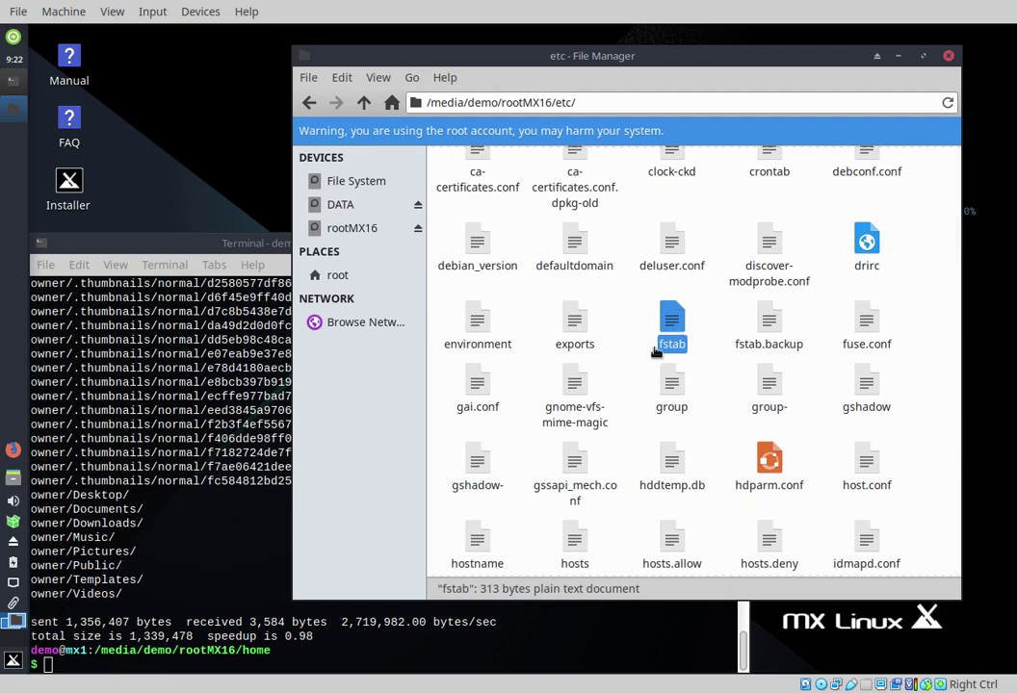
{"action": "left_click", "coordinate": [482, 556]}
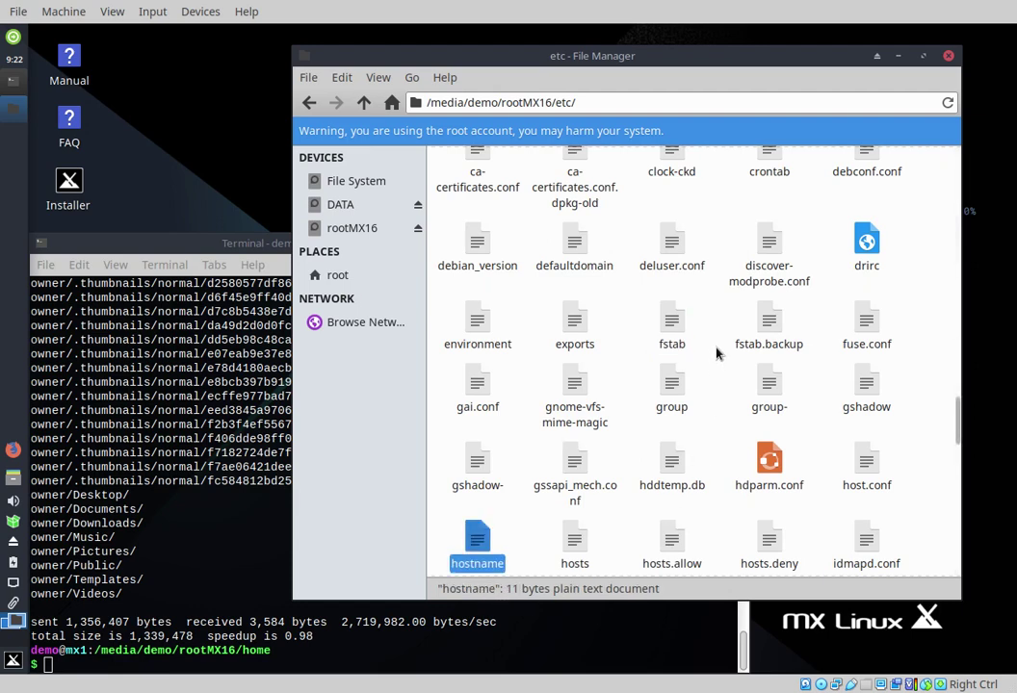
{"action": "left_click", "coordinate": [672, 325]}
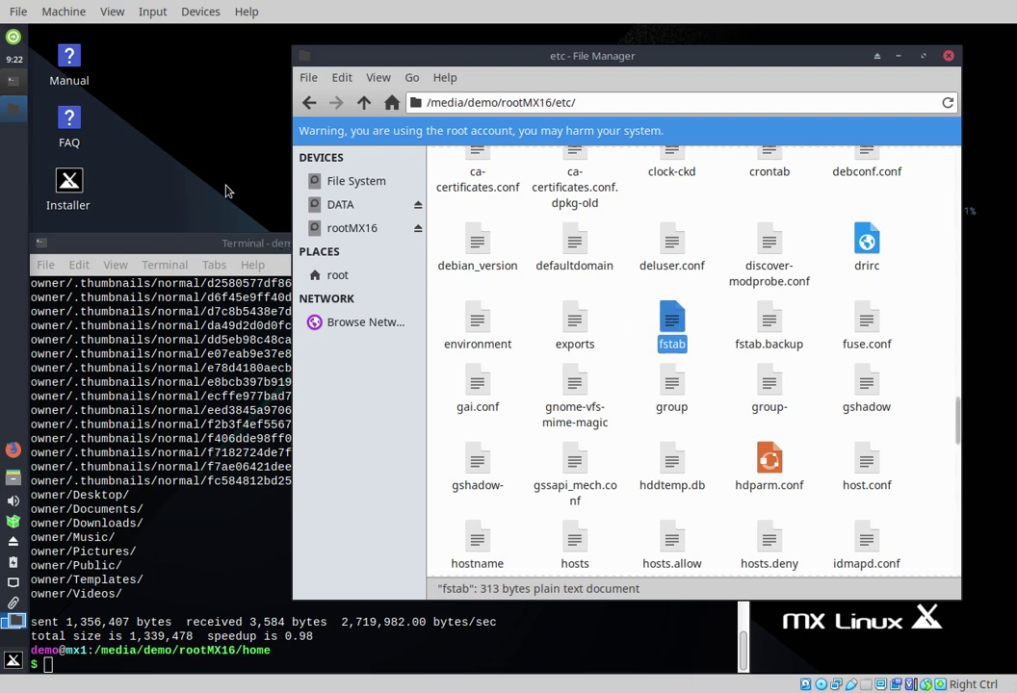
Close the terminal and replace etc's fstab with the edited copy from the desktop.
{"action": "left_click", "coordinate": [166, 252]}
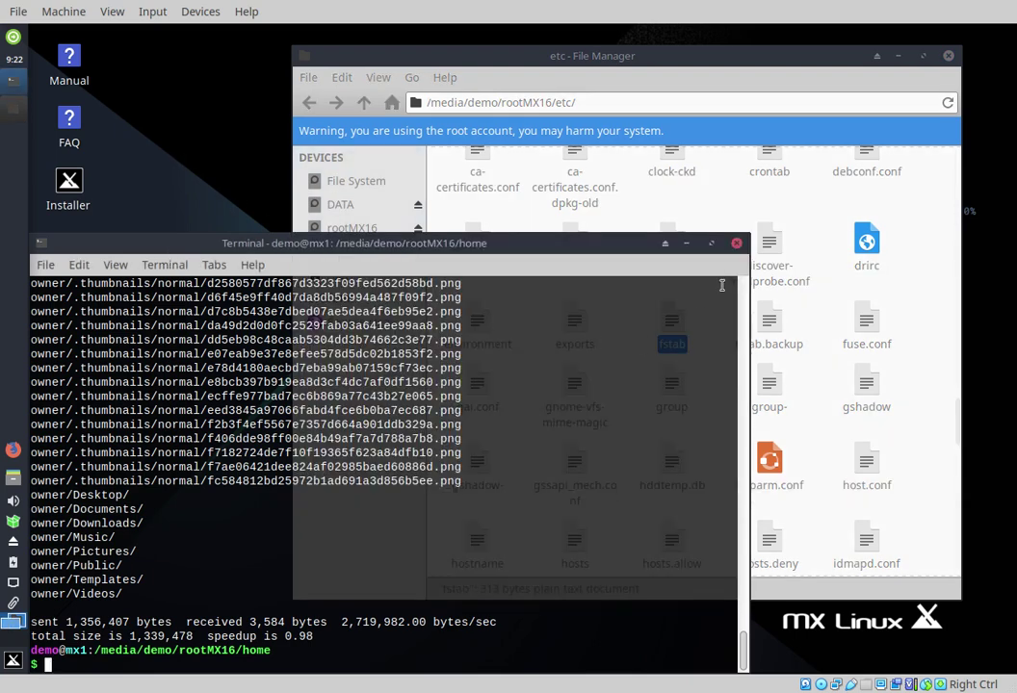
{"action": "left_click", "coordinate": [738, 247]}
{"action": "left_click", "coordinate": [478, 327]}
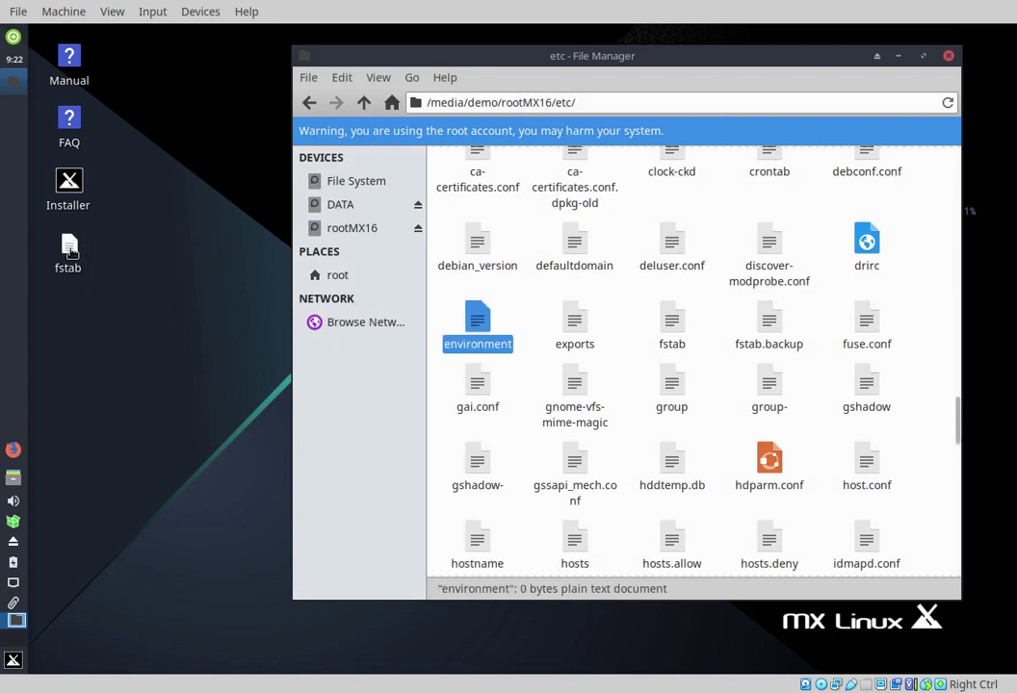
{"action": "left_click_drag", "start_coordinate": [68, 248], "coordinate": [706, 328]}
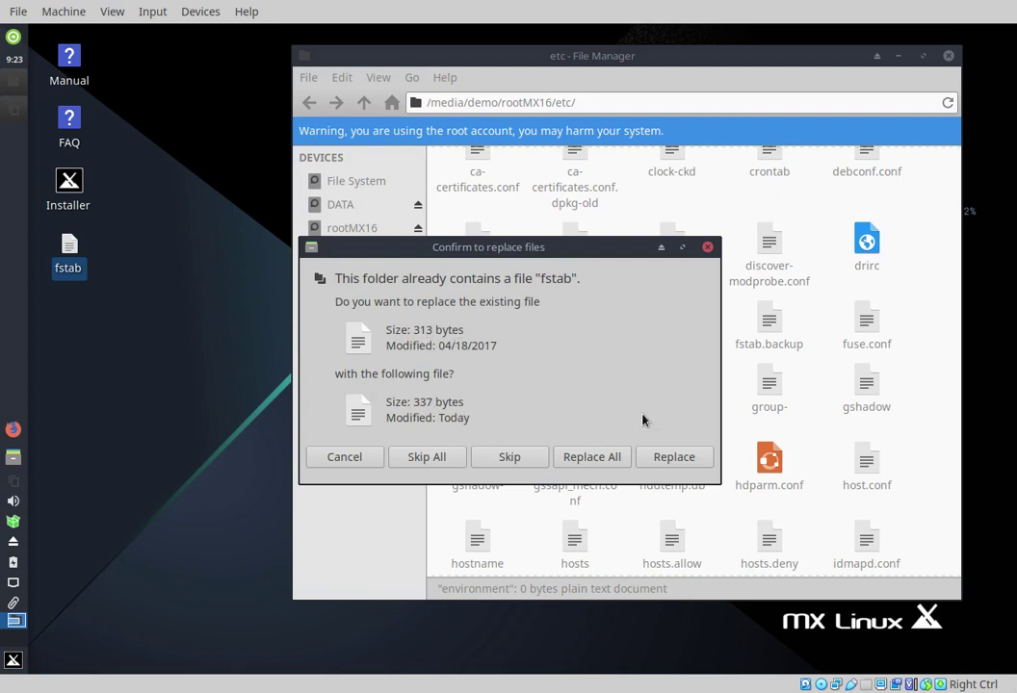
{"action": "left_click", "coordinate": [674, 458]}
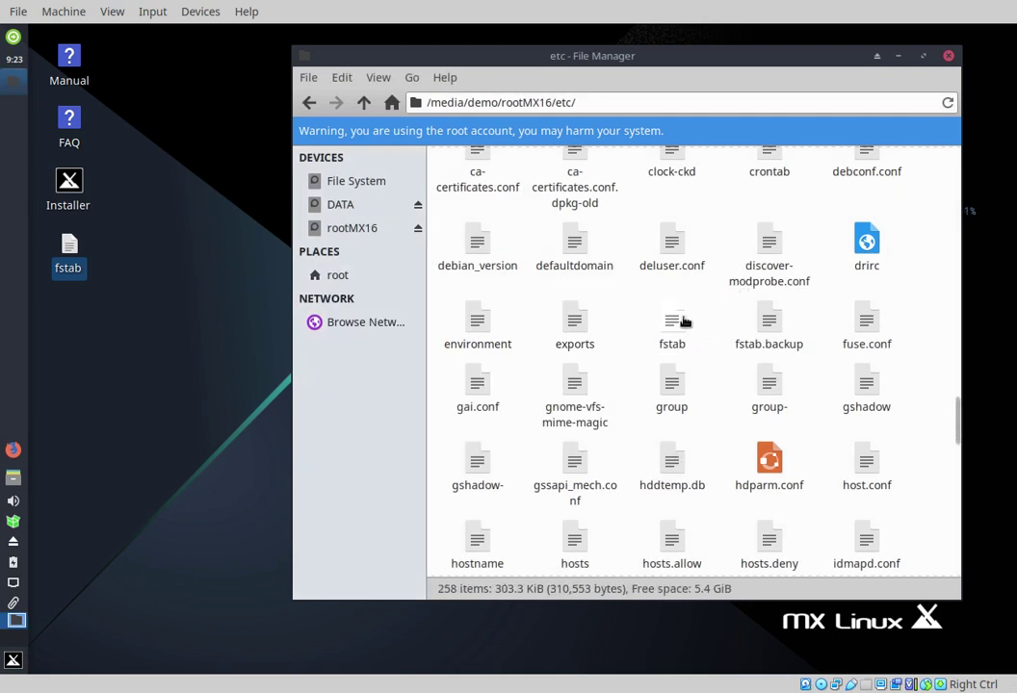
Open the new 337-byte fstab to confirm its /home ext4 entry, then close it.
{"action": "left_click", "coordinate": [679, 324]}
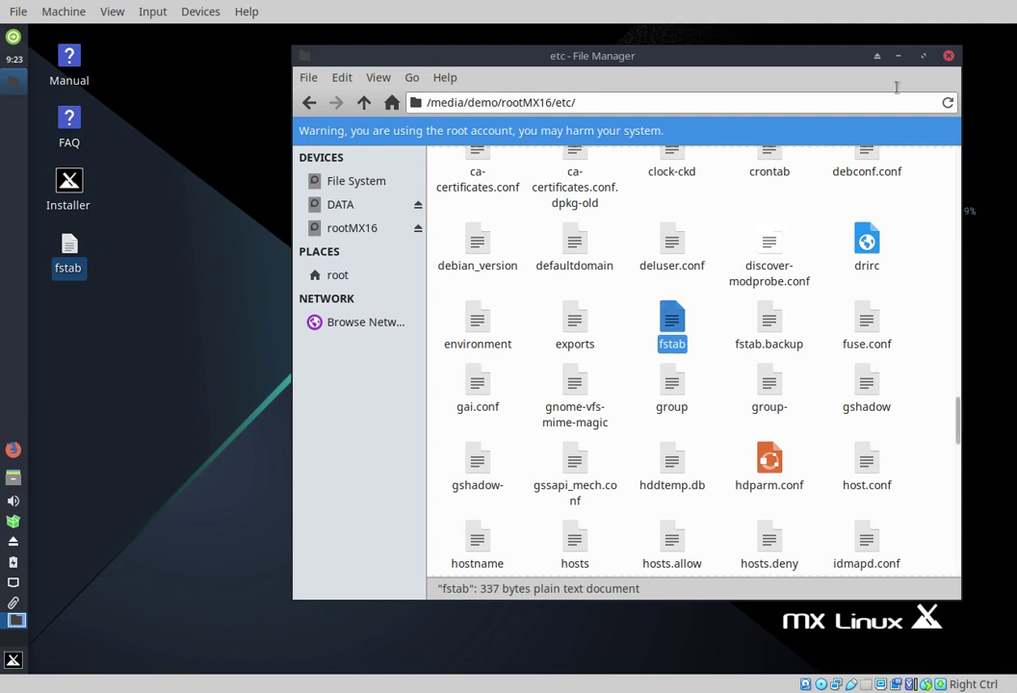
{"action": "double_click", "coordinate": [674, 333]}
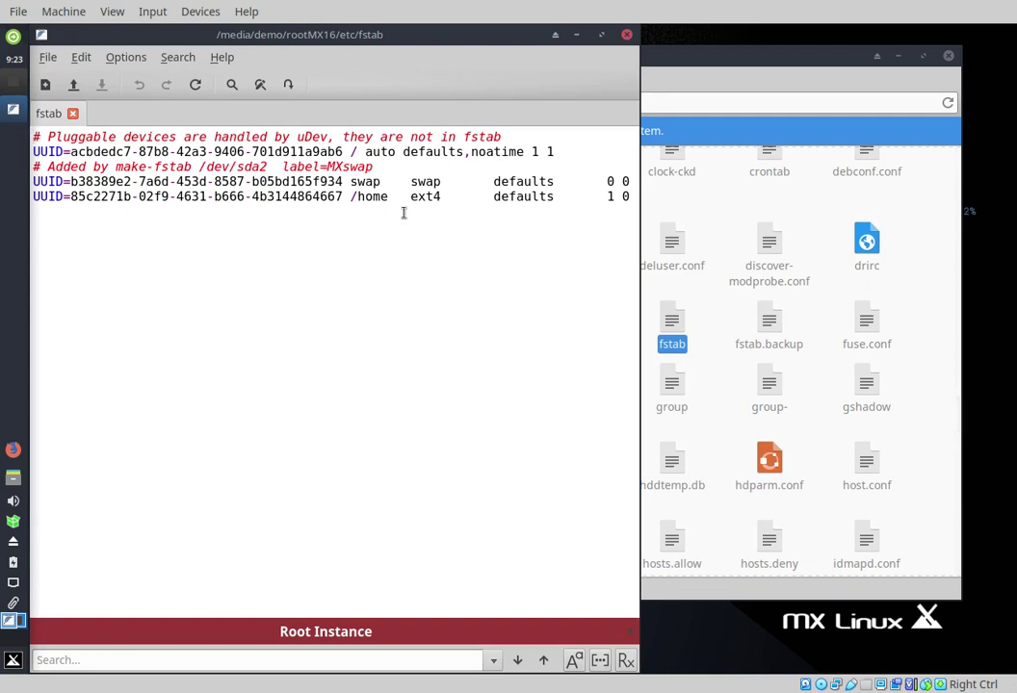
{"action": "left_click", "coordinate": [627, 35]}
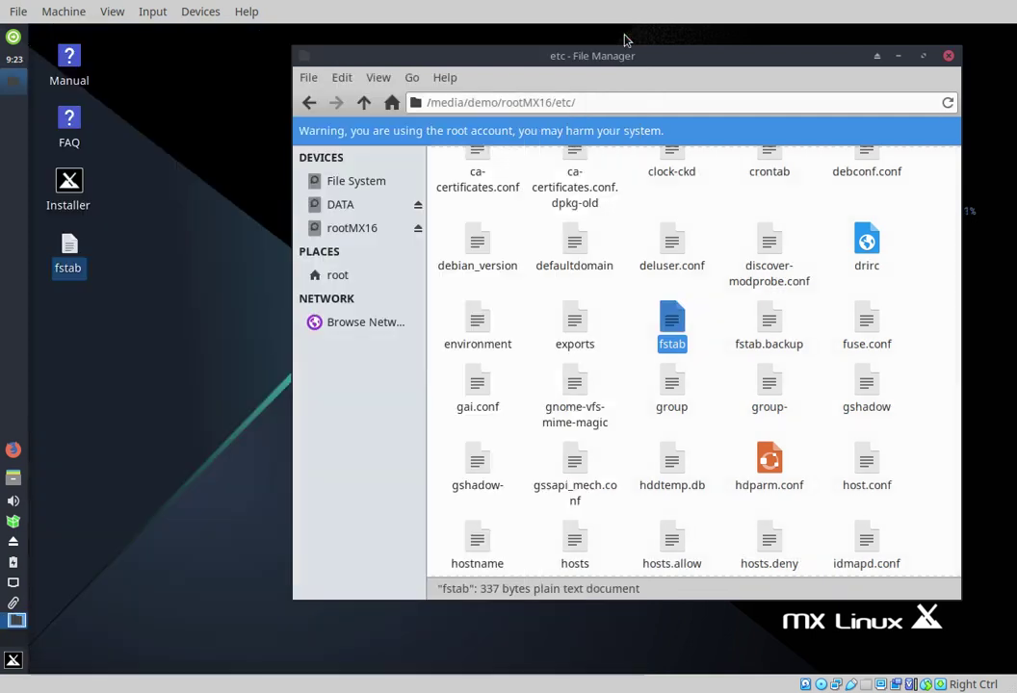
Close the root file manager and restart the VM from the MX menu's power options.
{"action": "left_click", "coordinate": [948, 55]}
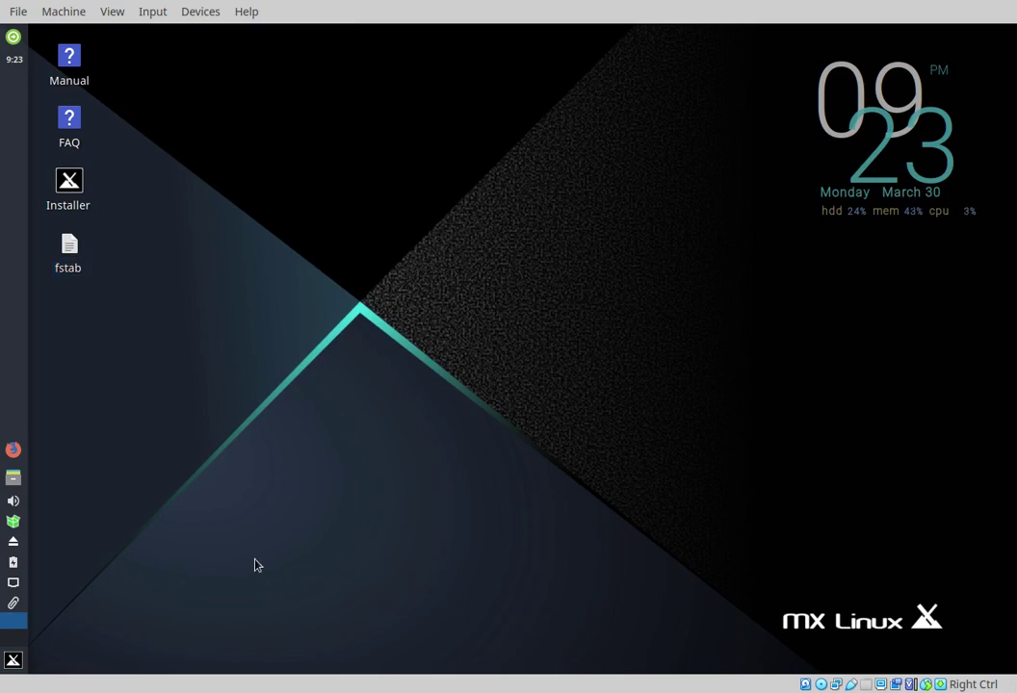
{"action": "left_click", "coordinate": [14, 660]}
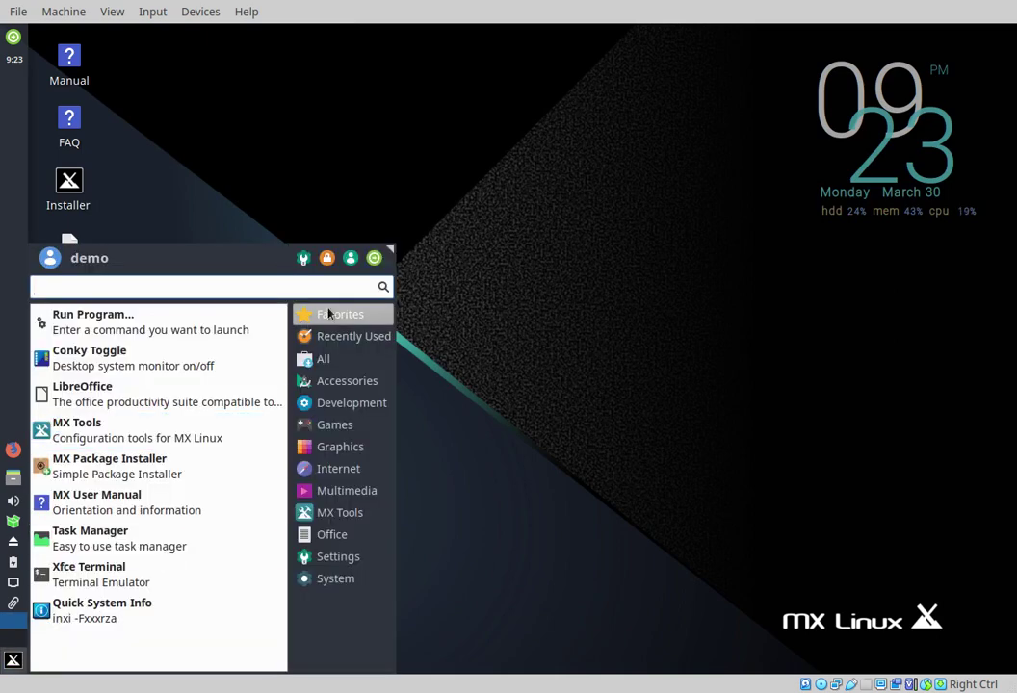
{"action": "left_click", "coordinate": [370, 196]}
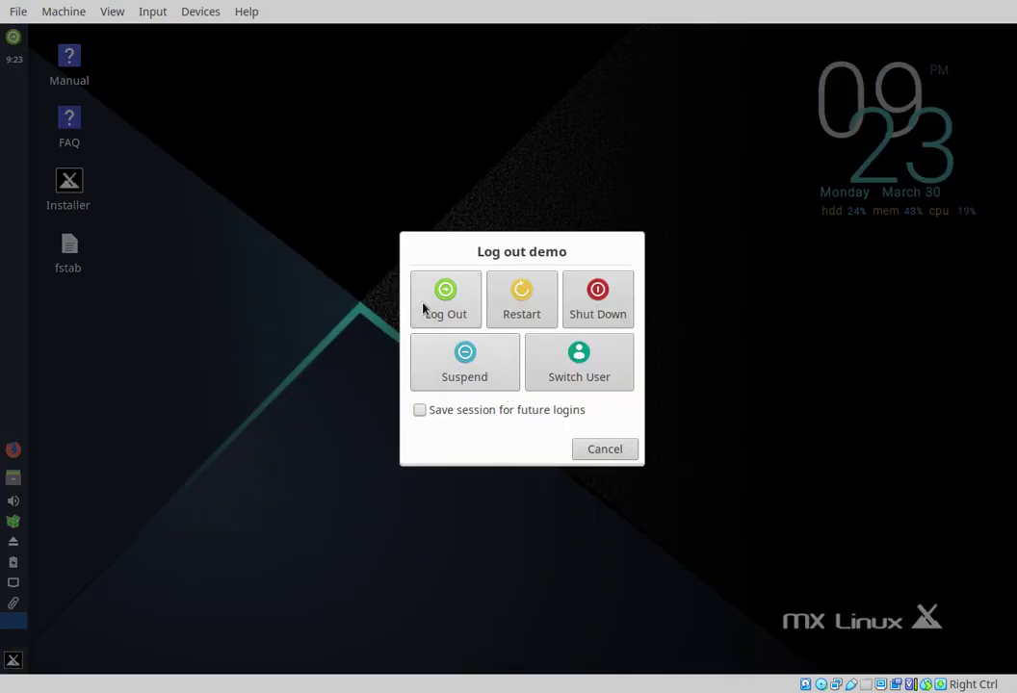
{"action": "left_click", "coordinate": [529, 302]}
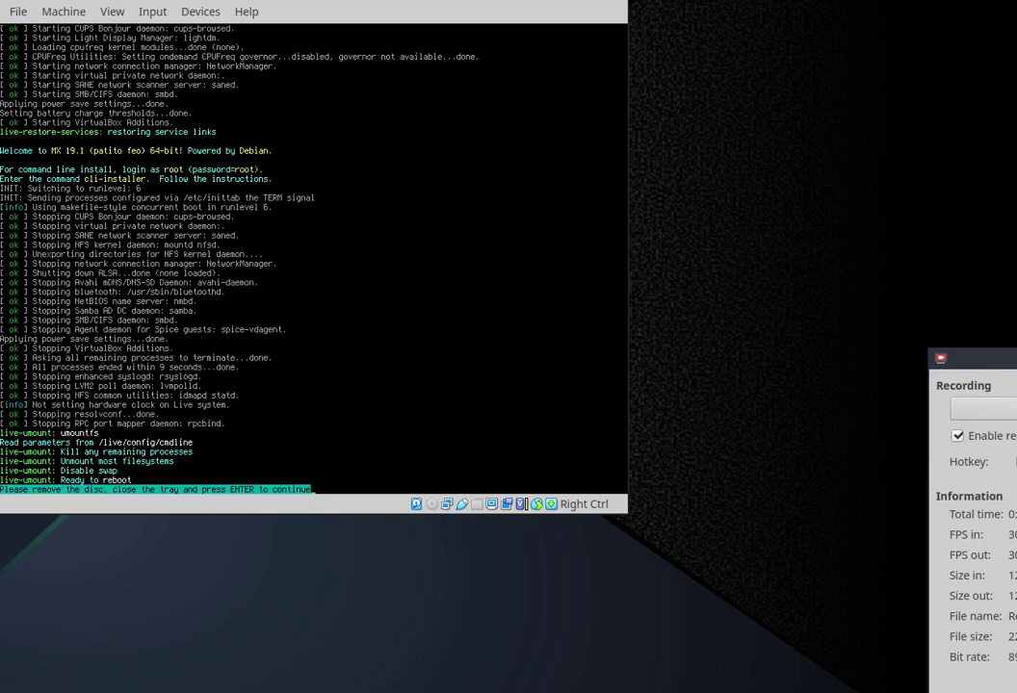
Continue past the remove-disc prompt and boot the MX-16 Metamorphosis GRUB entry.
{"action": "key", "text": "Return"}
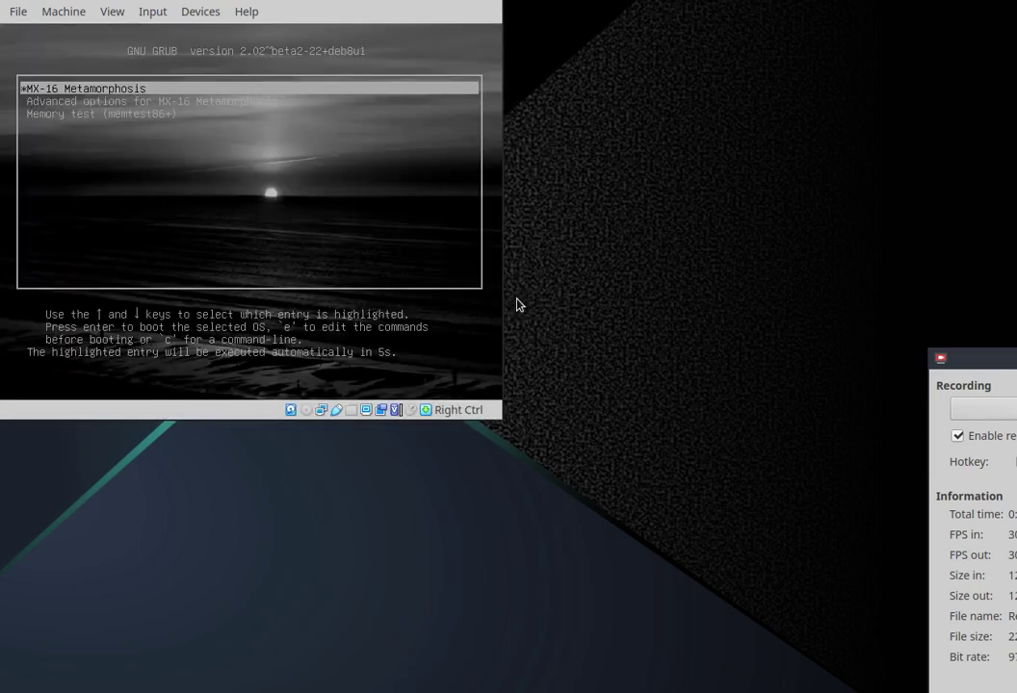
{"action": "key", "text": "Return"}
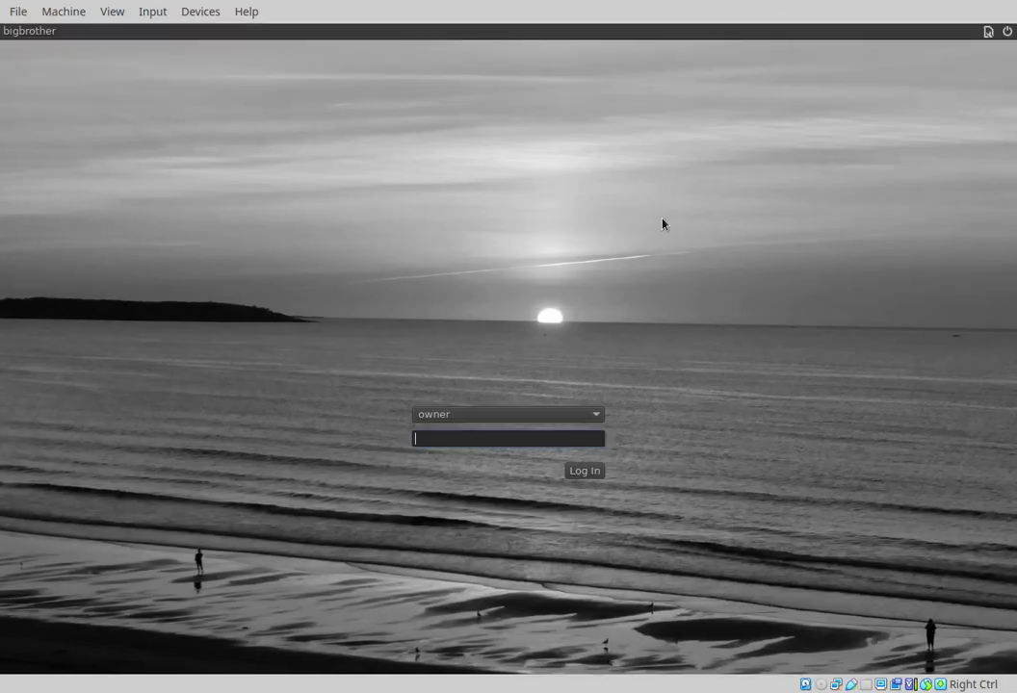
Try signing in as the default user with their password.
{"action": "type", "text": "••••••"}
{"action": "key", "text": "BackSpace"}
{"action": "key", "text": "BackSpace"}
{"action": "key", "text": "BackSpace"}
{"action": "key", "text": "BackSpace"}
{"action": "key", "text": "BackSpace"}
{"action": "key", "text": "BackSpace"}
{"action": "type", "text": "•••••"}
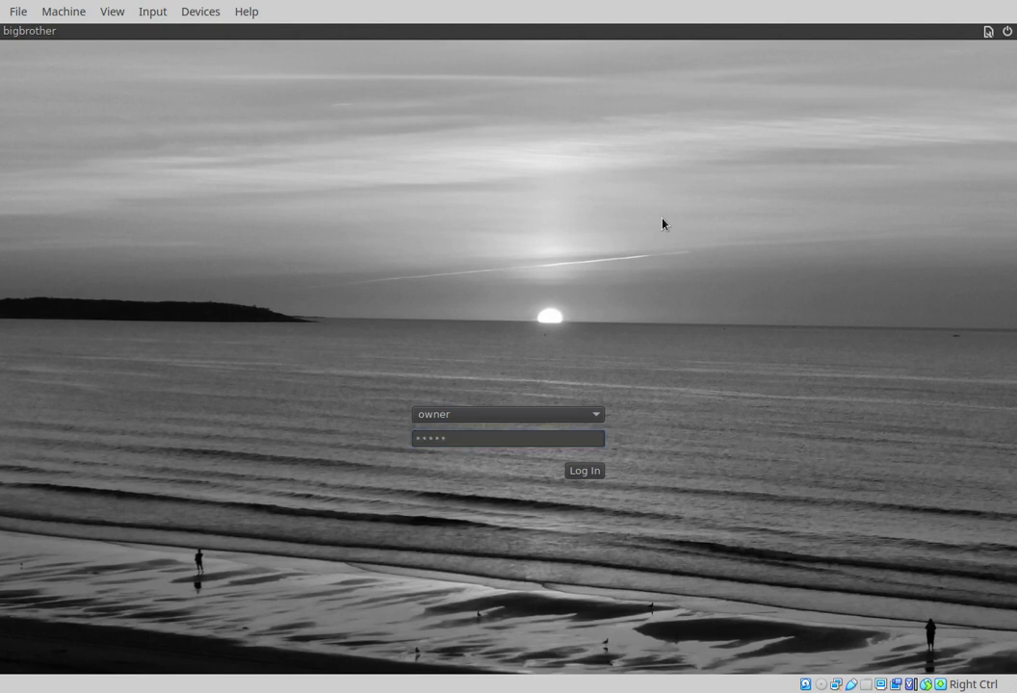
{"action": "key", "text": "Return"}
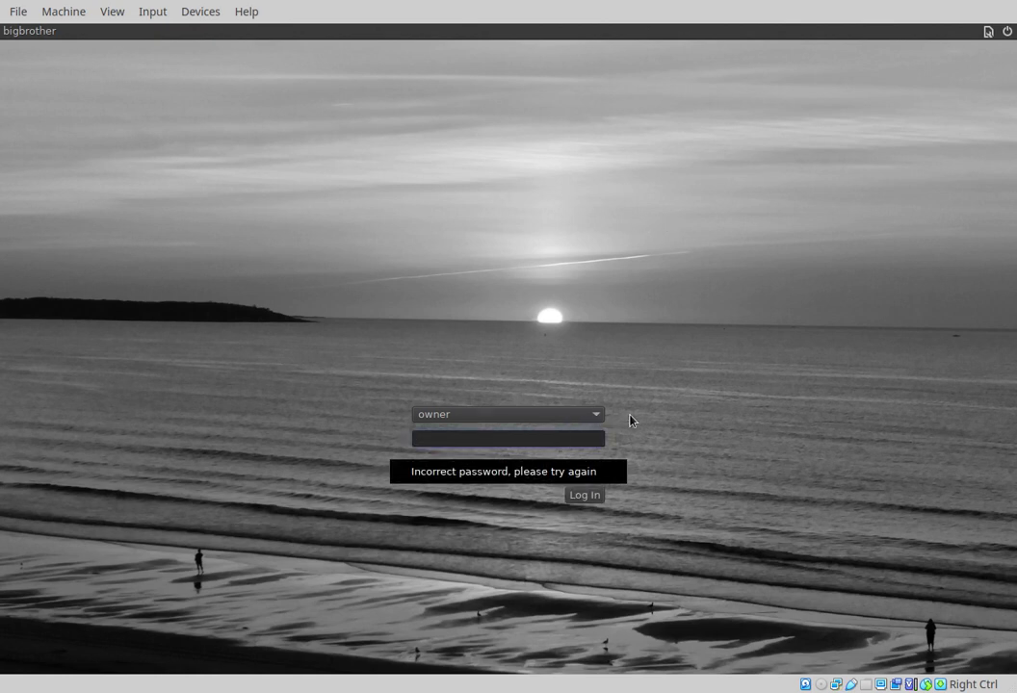
Sign in as user root via Other..., entering the root password and retrying after rejection.
{"action": "left_click", "coordinate": [595, 415]}
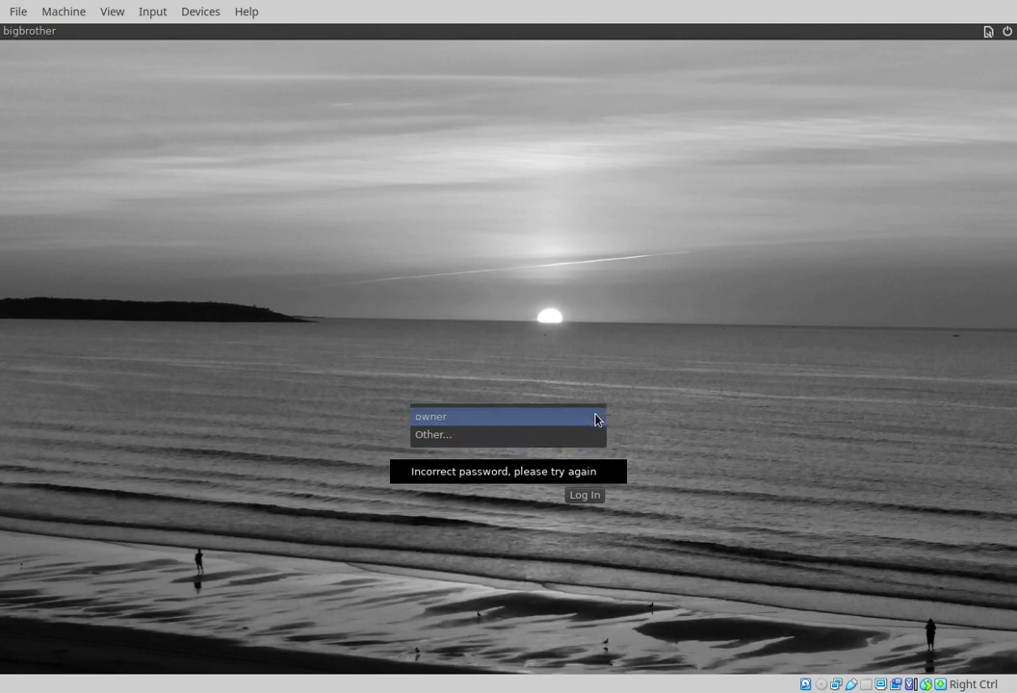
{"action": "left_click", "coordinate": [485, 436]}
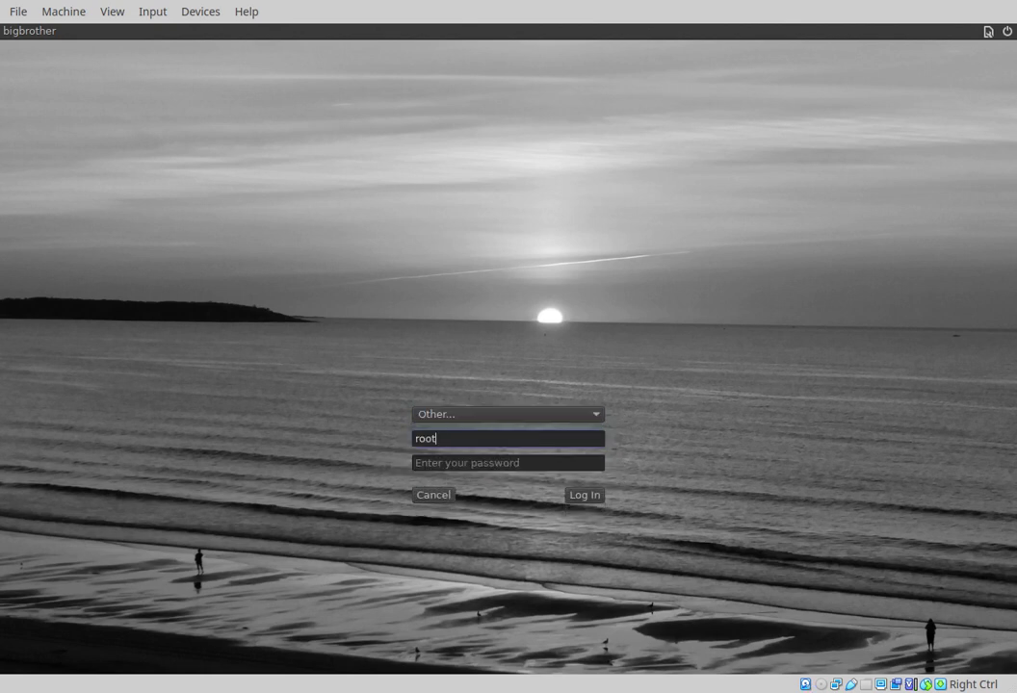
{"action": "key", "text": "Tab"}
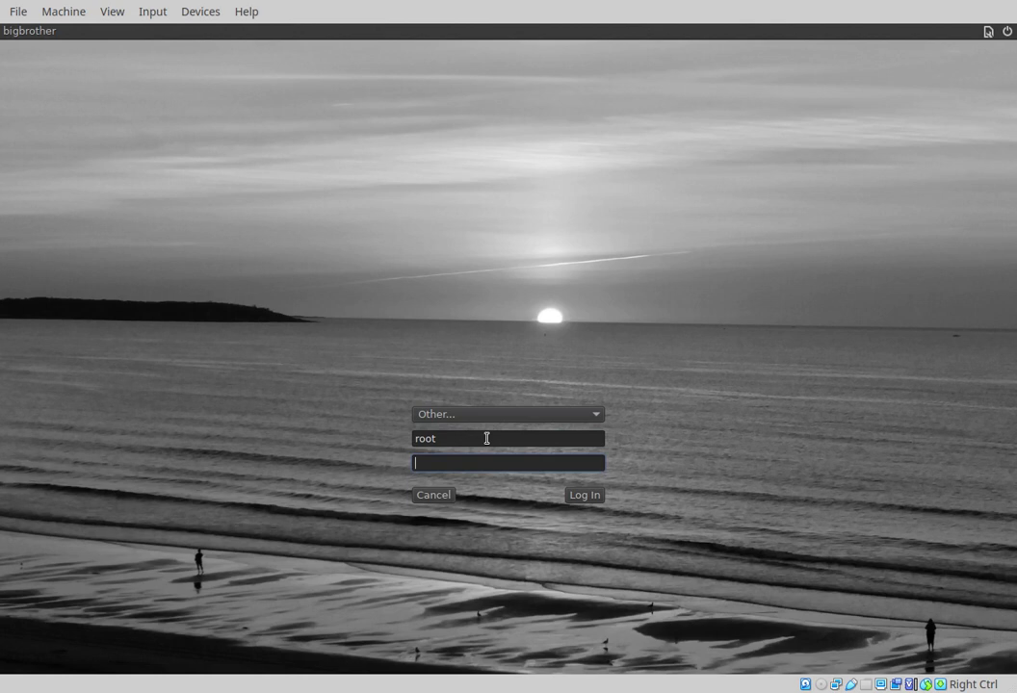
{"action": "key", "text": "Return"}
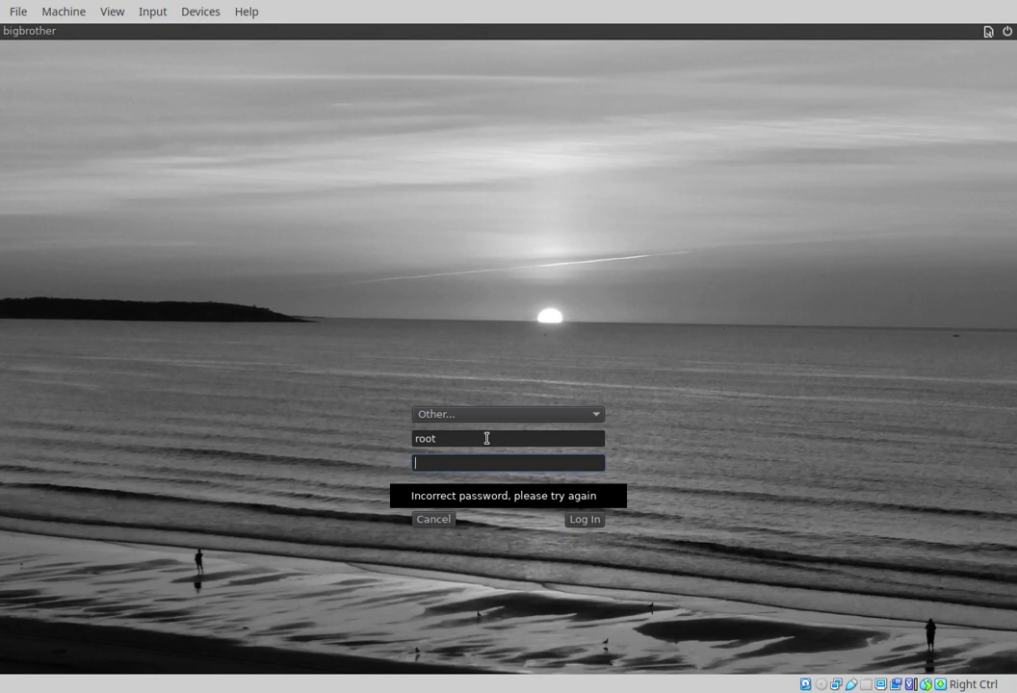
{"action": "key", "text": "Return"}
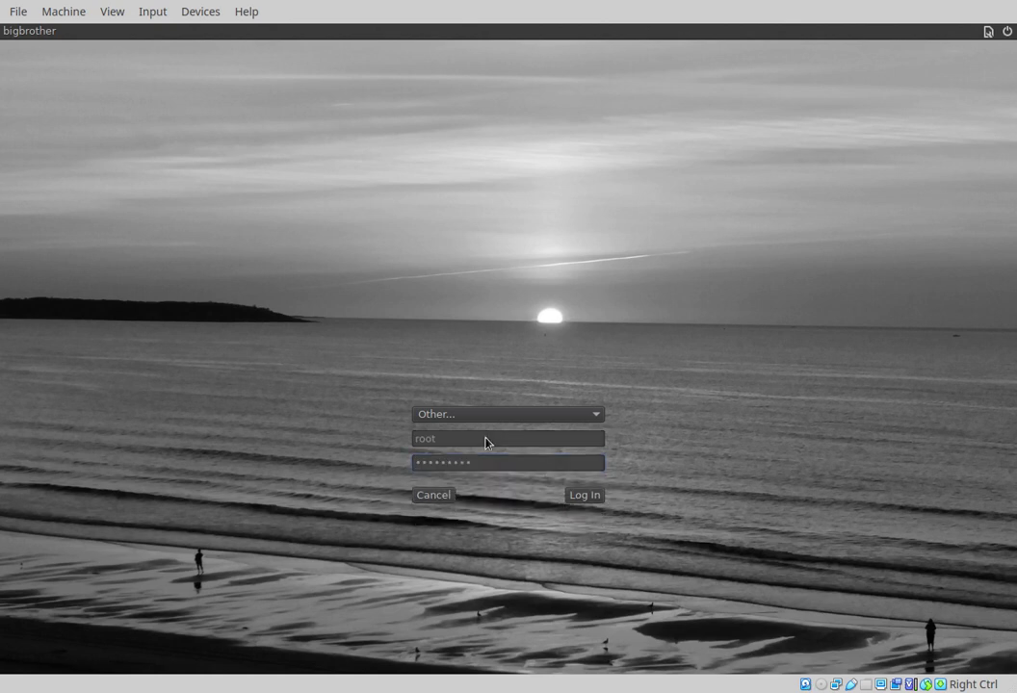
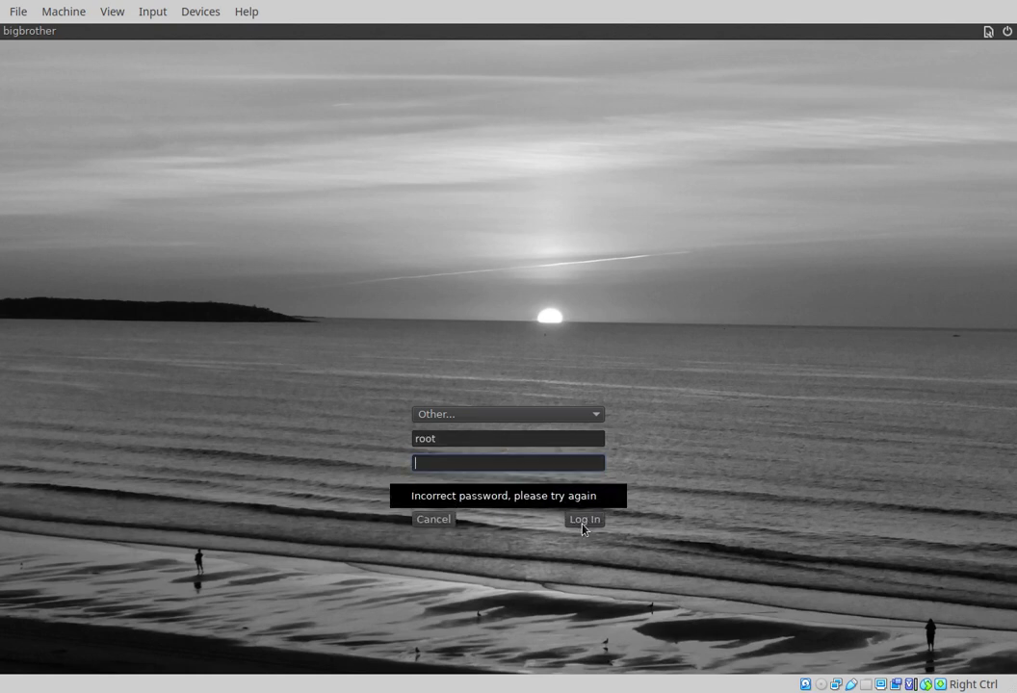
Clear the failed root login message and close the MX Welcome window.
{"action": "left_click", "coordinate": [439, 523]}
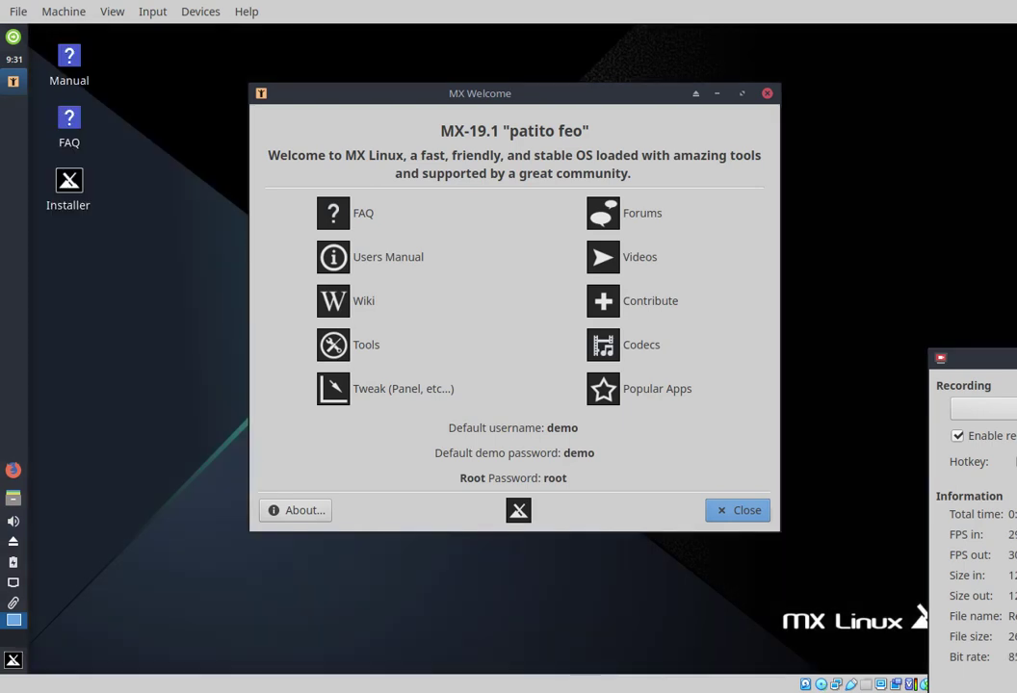
{"action": "left_click", "coordinate": [738, 519]}
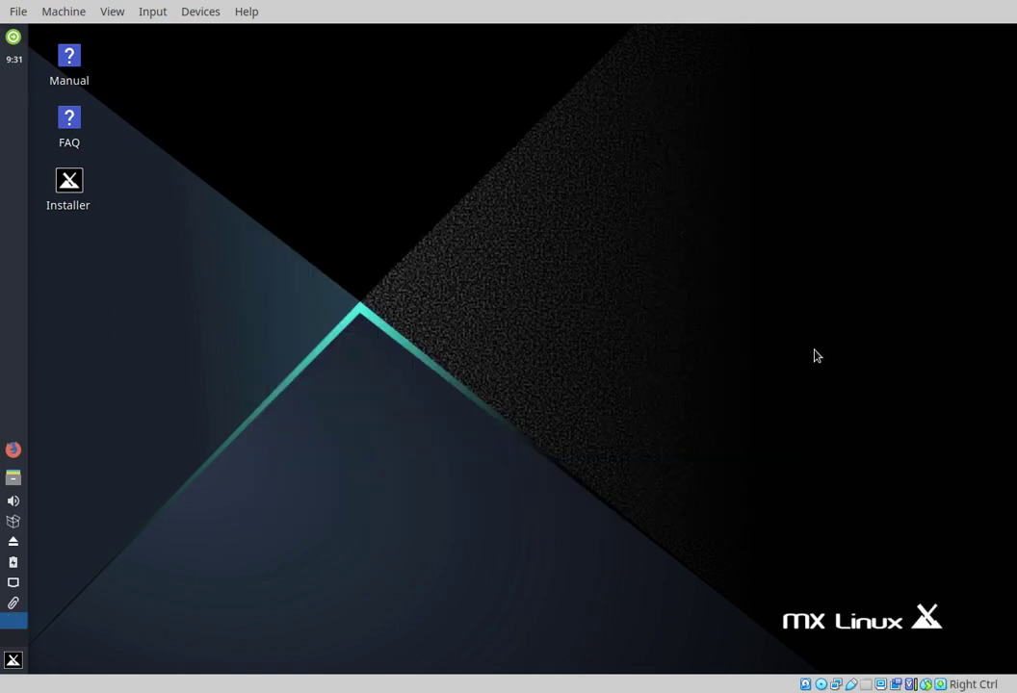
Briefly open the home folder, then start Chroot Rescue Scan from MX Tools.
{"action": "left_click", "coordinate": [12, 477]}
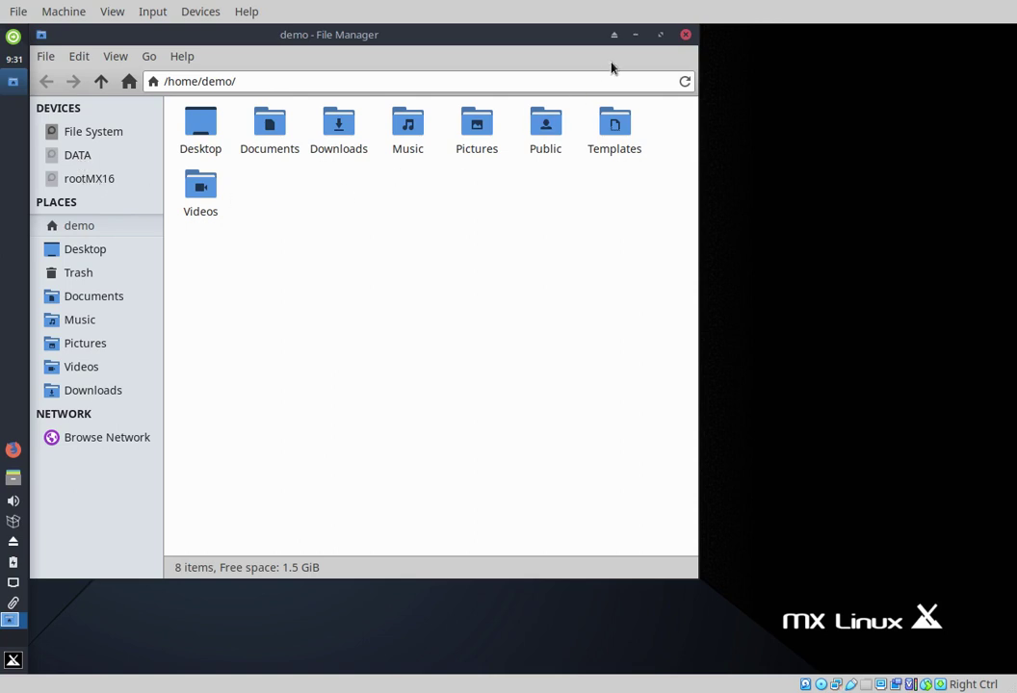
{"action": "left_click", "coordinate": [686, 36]}
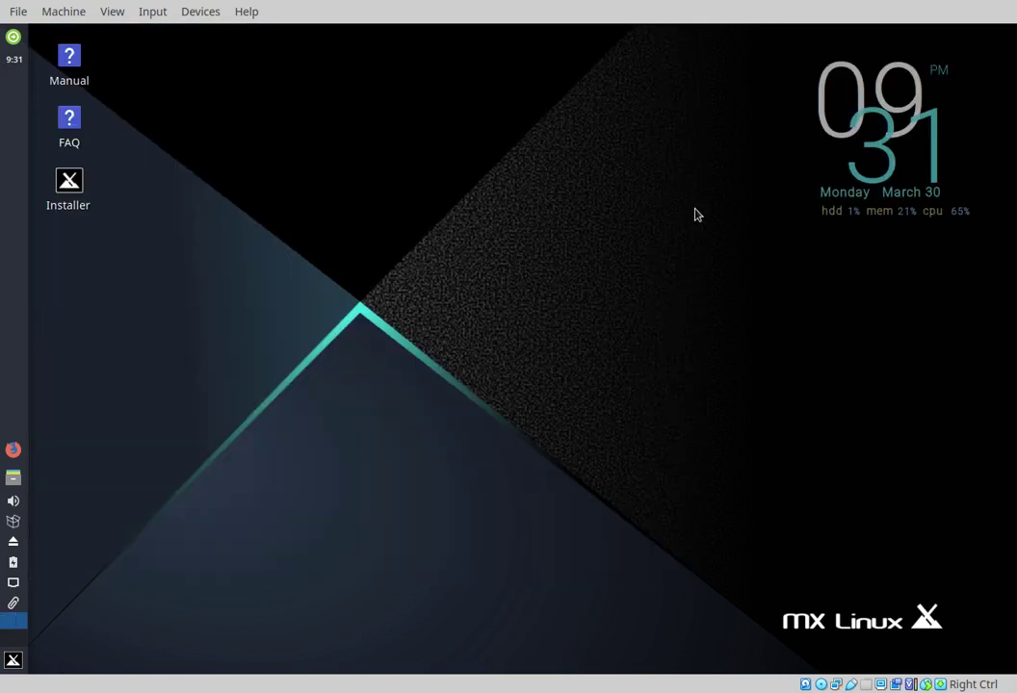
{"action": "left_click", "coordinate": [13, 661]}
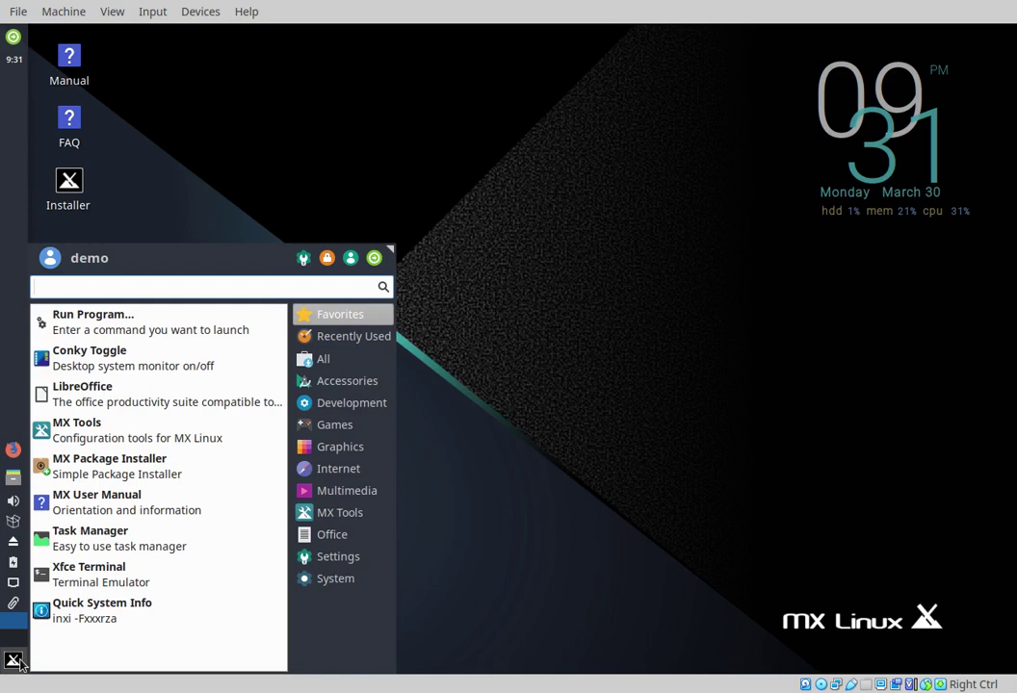
{"action": "left_click", "coordinate": [99, 436]}
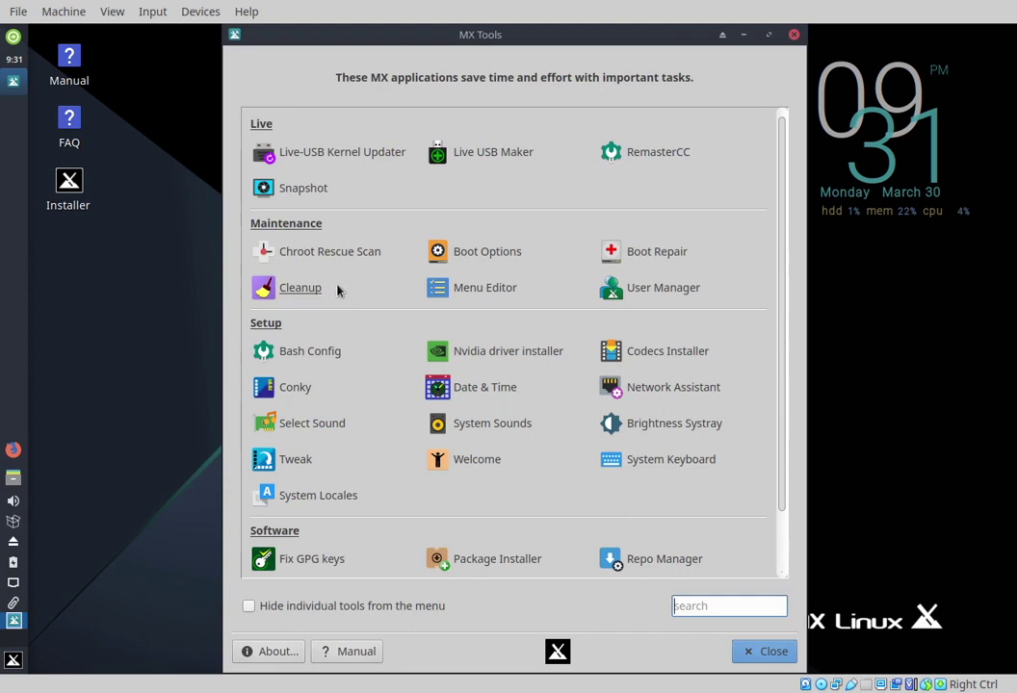
{"action": "left_click", "coordinate": [316, 253]}
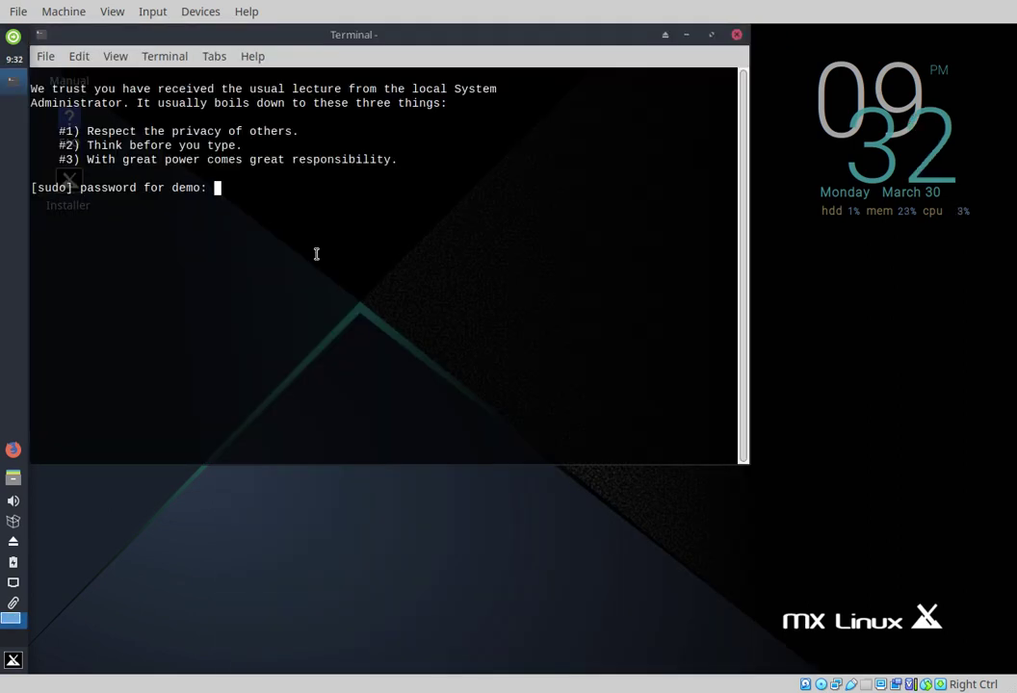
Submit the sudo password and enter the MX-16 Metamorphosis system on sda1 as root.
{"action": "key", "text": "Return"}
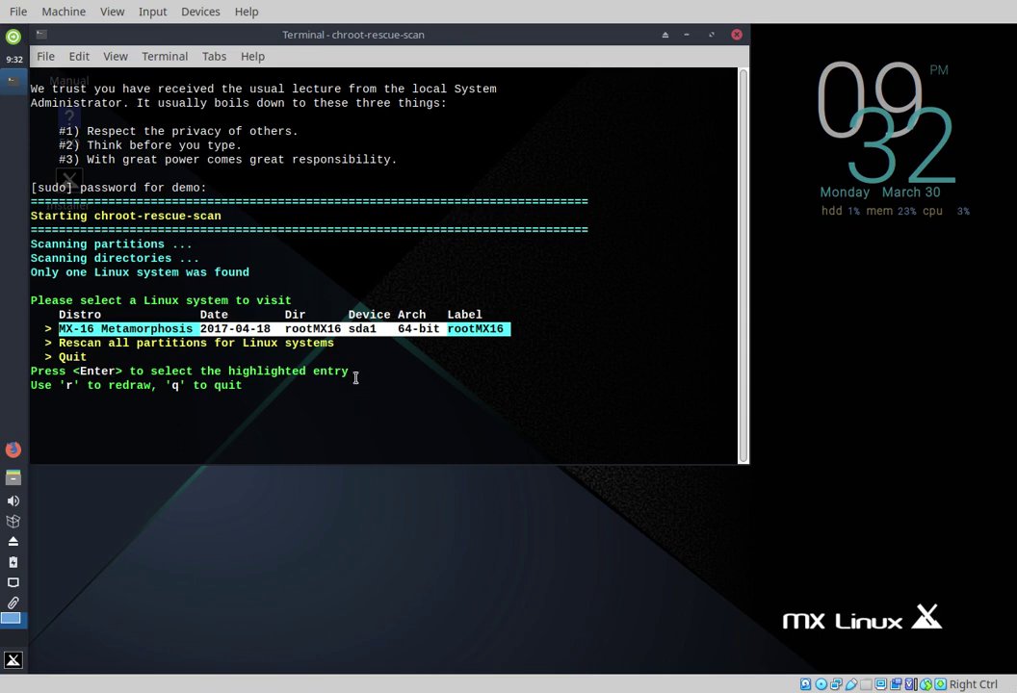
{"action": "key", "text": "Return"}
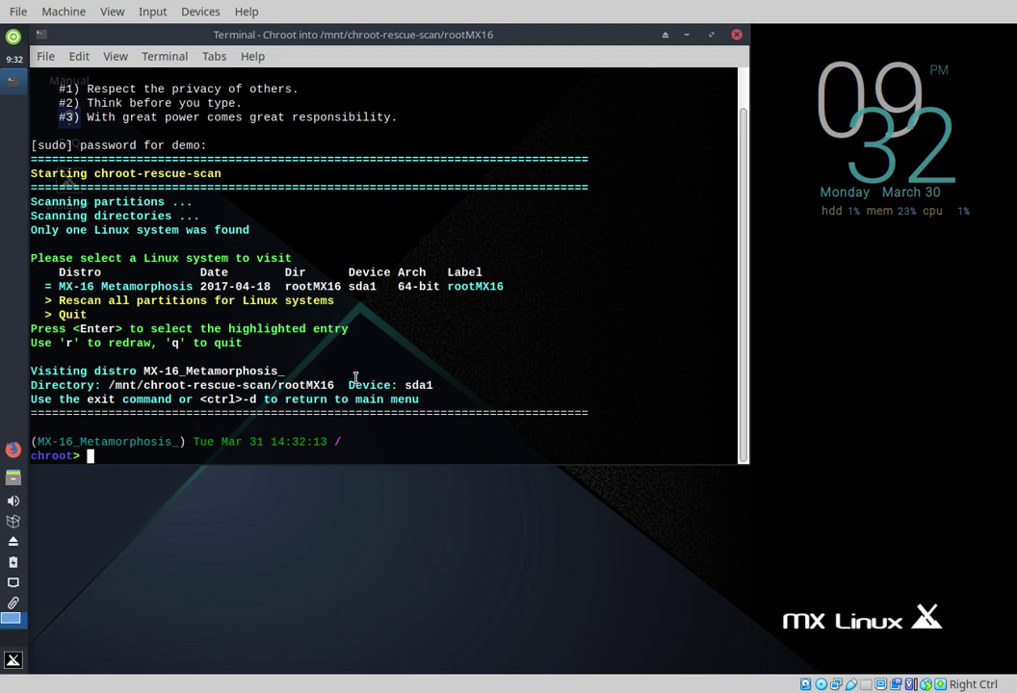
Confirm the chroot shell runs as root with whoami, then list the top-level directories.
{"action": "type", "text": "whoami"}
{"action": "key", "text": "Return"}
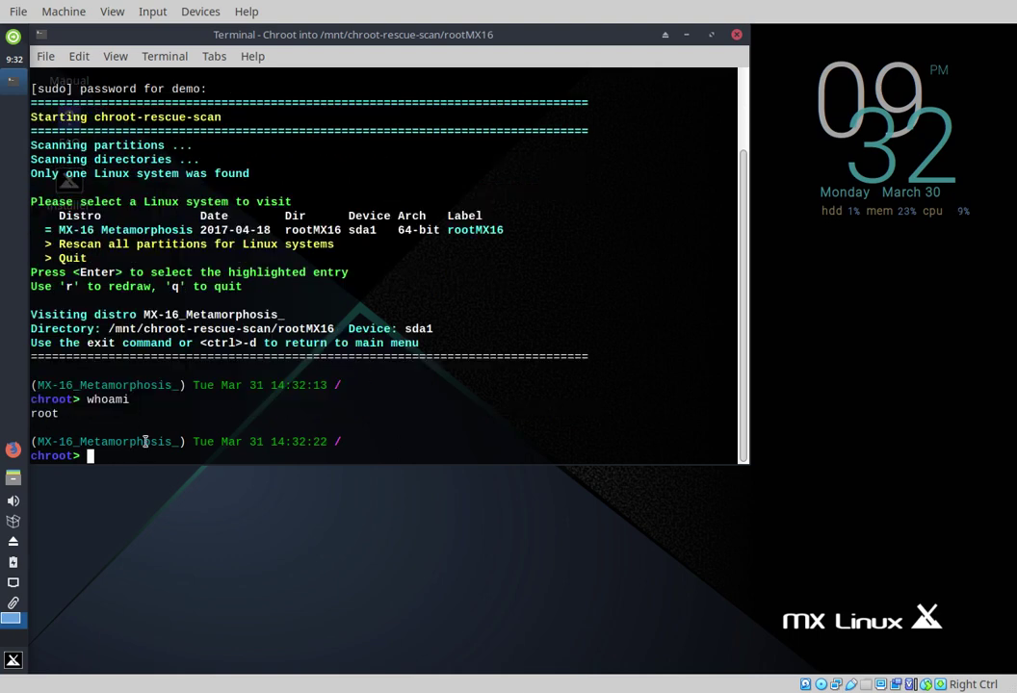
{"action": "type", "text": "ls"}
{"action": "key", "text": "Return"}
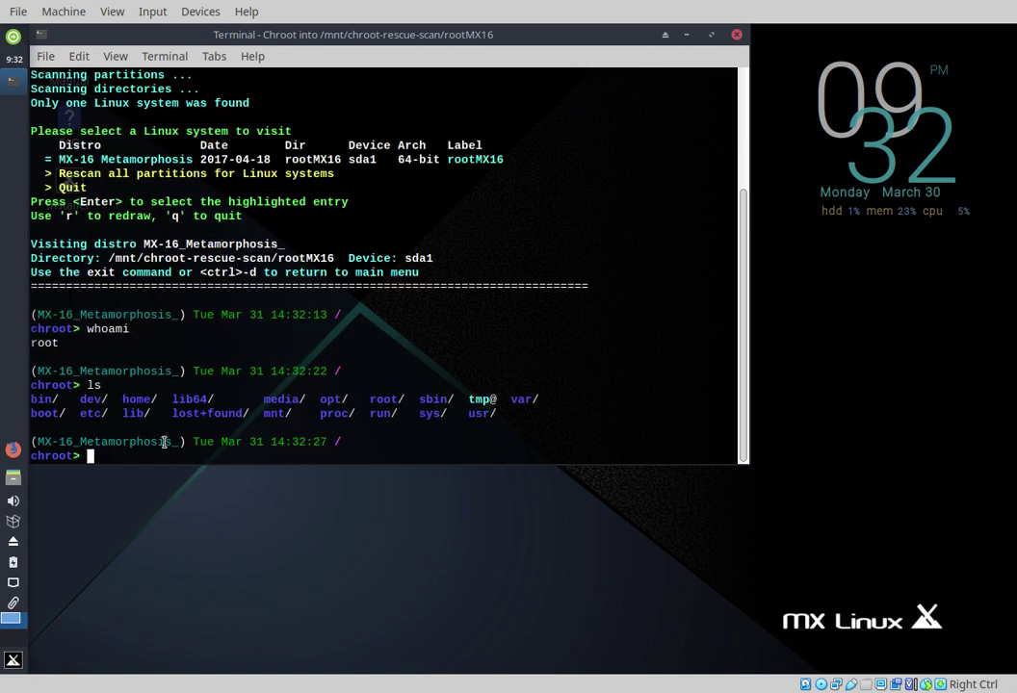
Point out home/ in the listing and show that /home is empty with ls /home.
{"action": "double_click", "coordinate": [124, 402]}
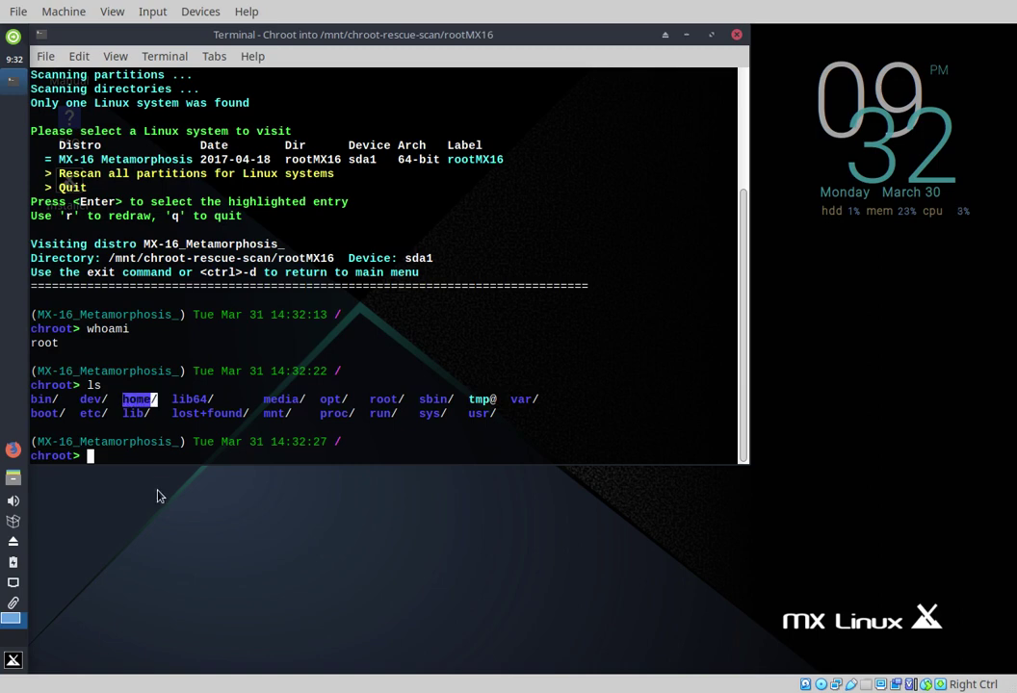
{"action": "left_click", "coordinate": [137, 462]}
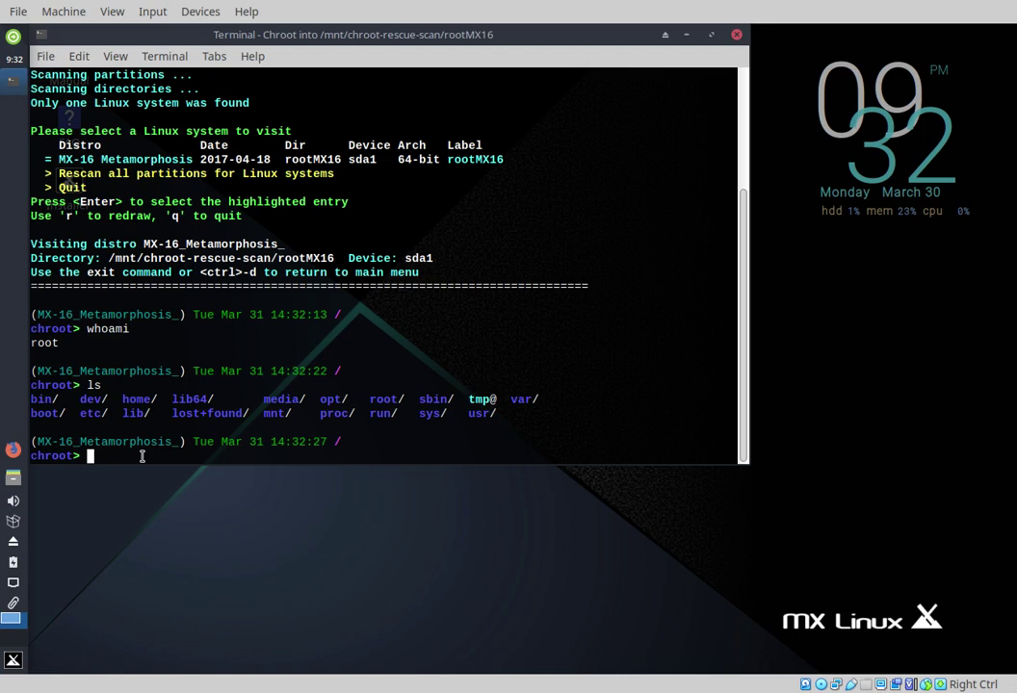
{"action": "type", "text": "ls /home"}
{"action": "key", "text": "Return"}
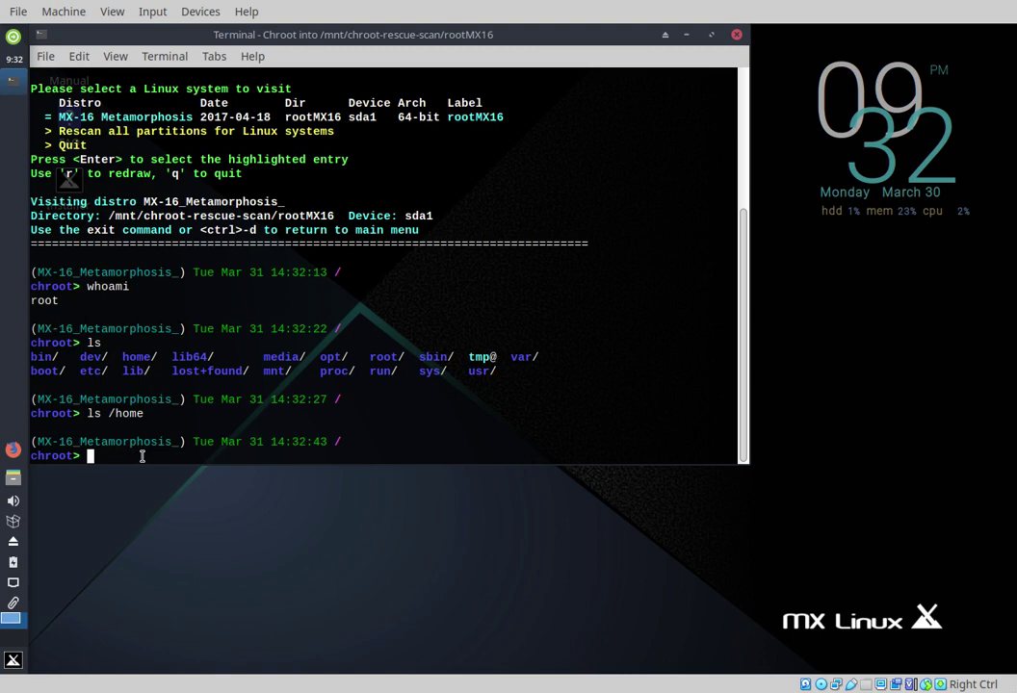
Set a new MX-16 root password with passwd, then exit the chroot.
{"action": "type", "text": "passwd"}
{"action": "key", "text": "Return"}
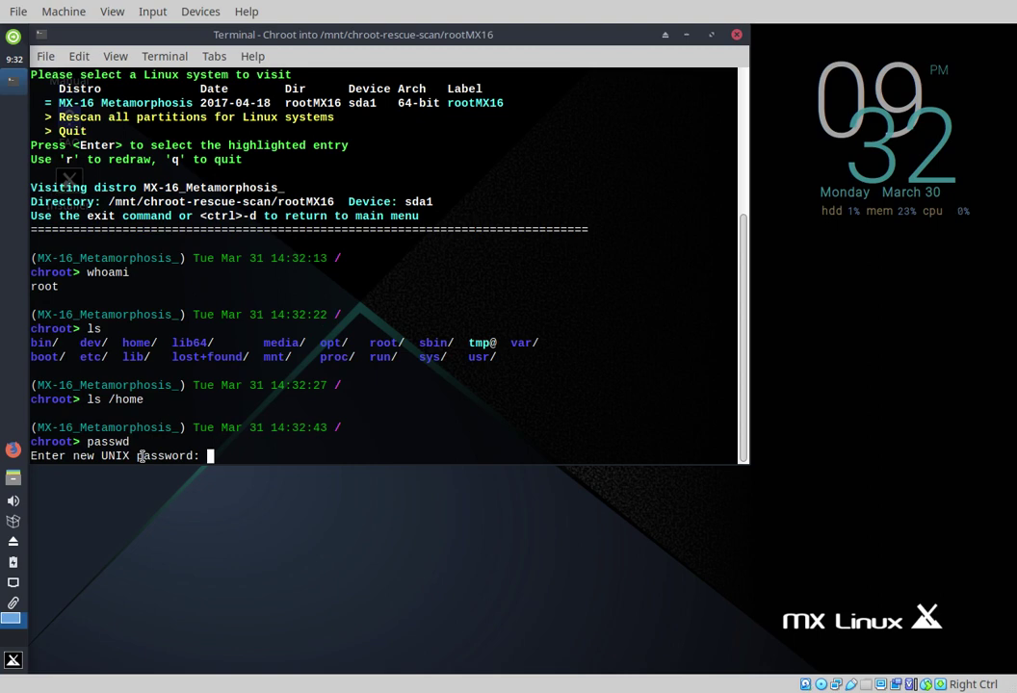
{"action": "key", "text": "Return"}
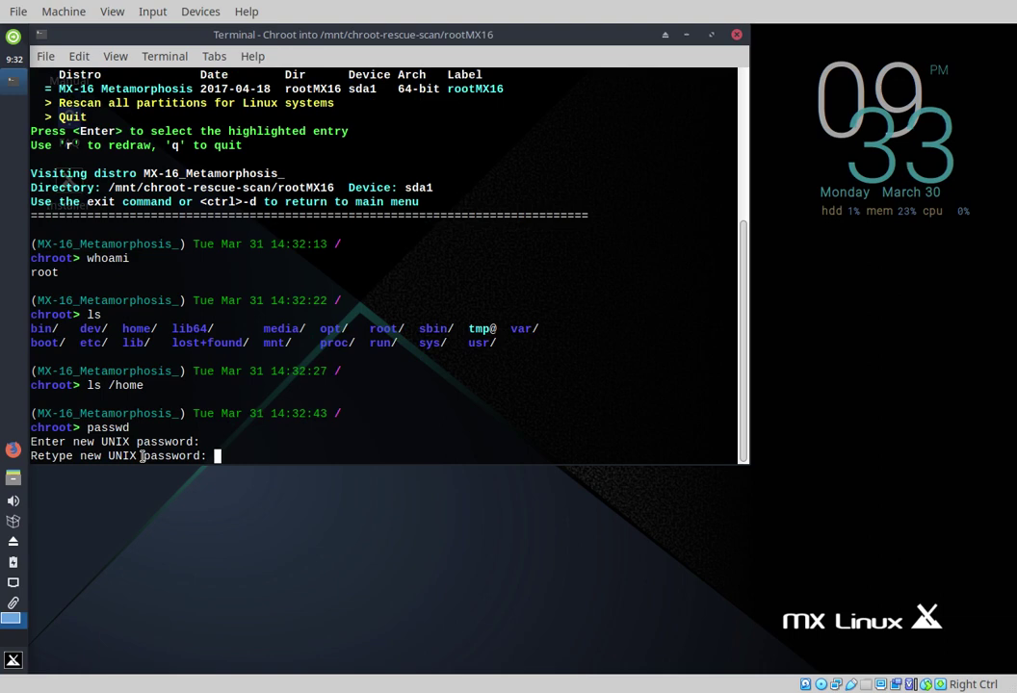
{"action": "key", "text": "Return"}
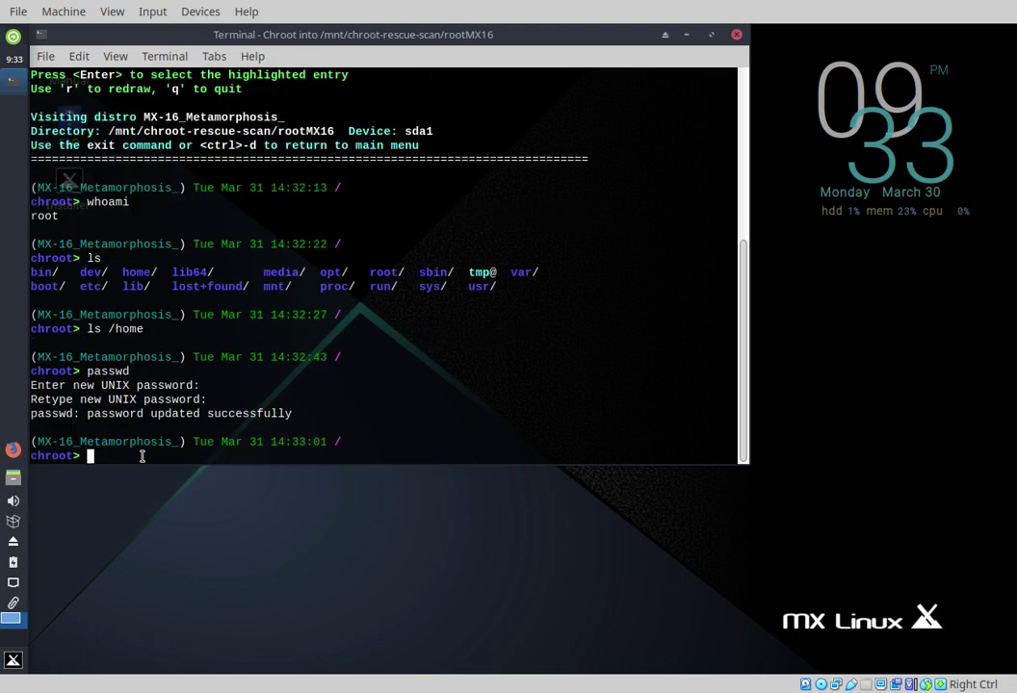
{"action": "type", "text": "exit"}
{"action": "key", "text": "Return"}
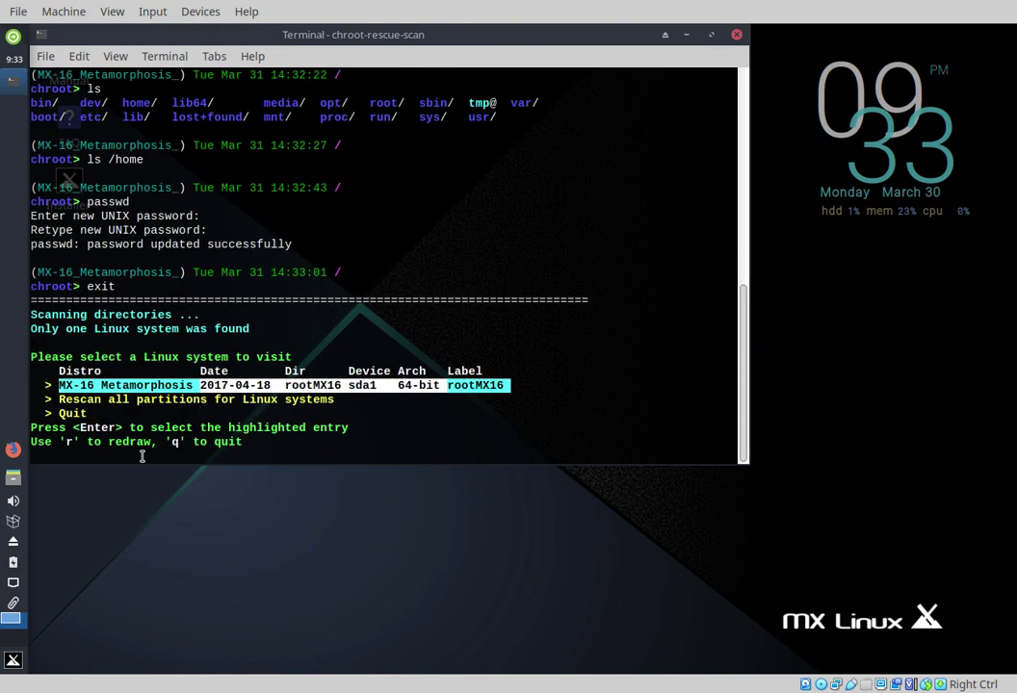
Quit the rescue scan, close MX Tools, and restart the live session.
{"action": "key", "text": "q"}
{"action": "key", "text": "q"}
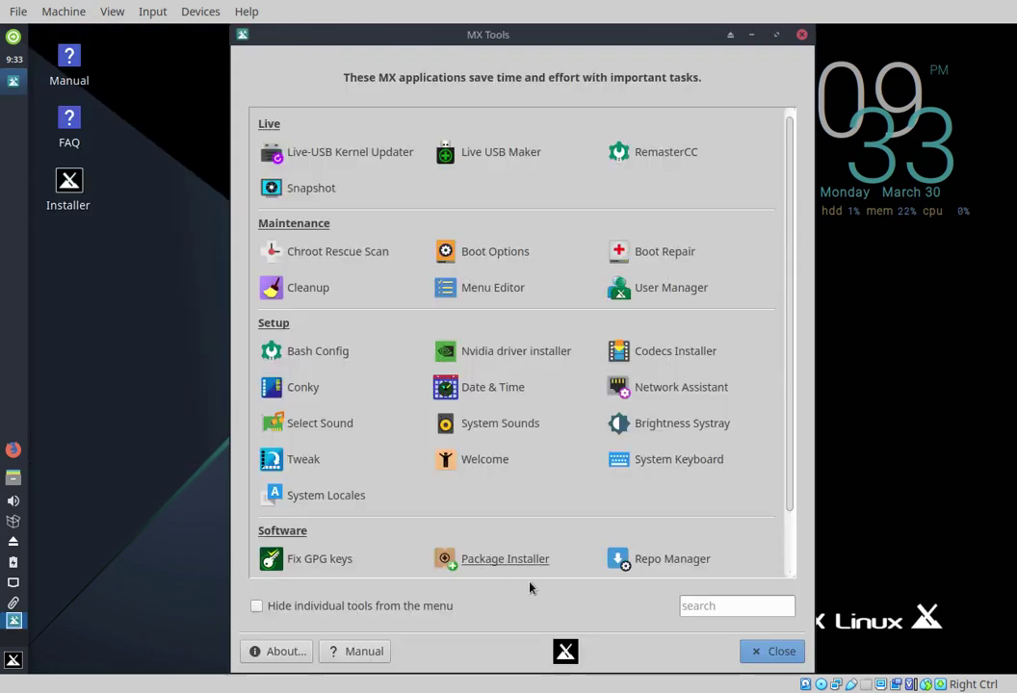
{"action": "left_click", "coordinate": [773, 657]}
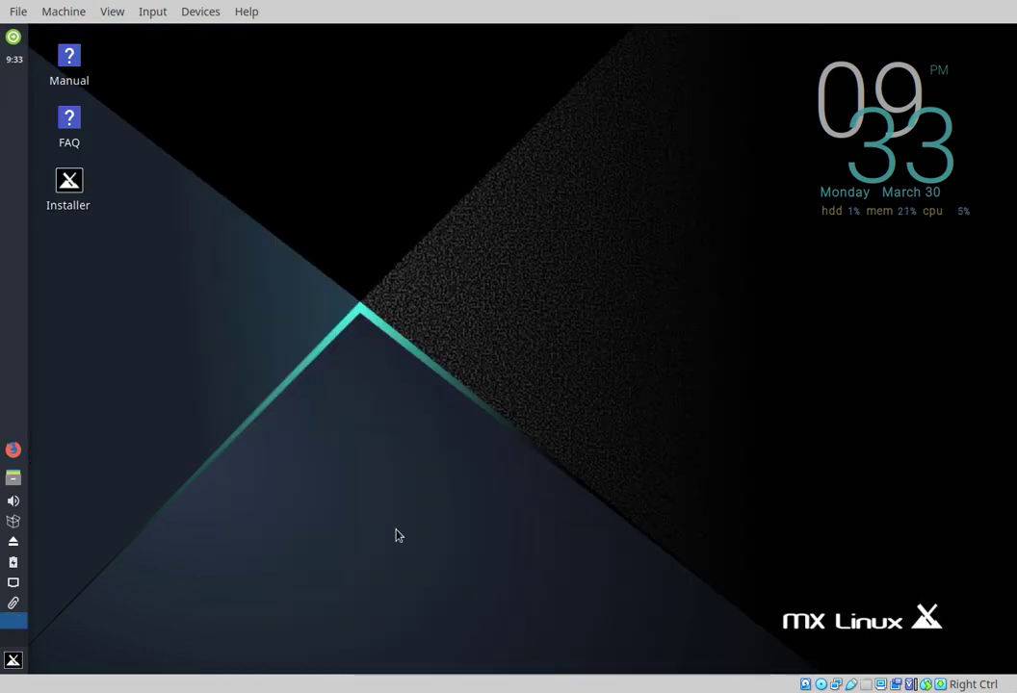
{"action": "left_click", "coordinate": [14, 661]}
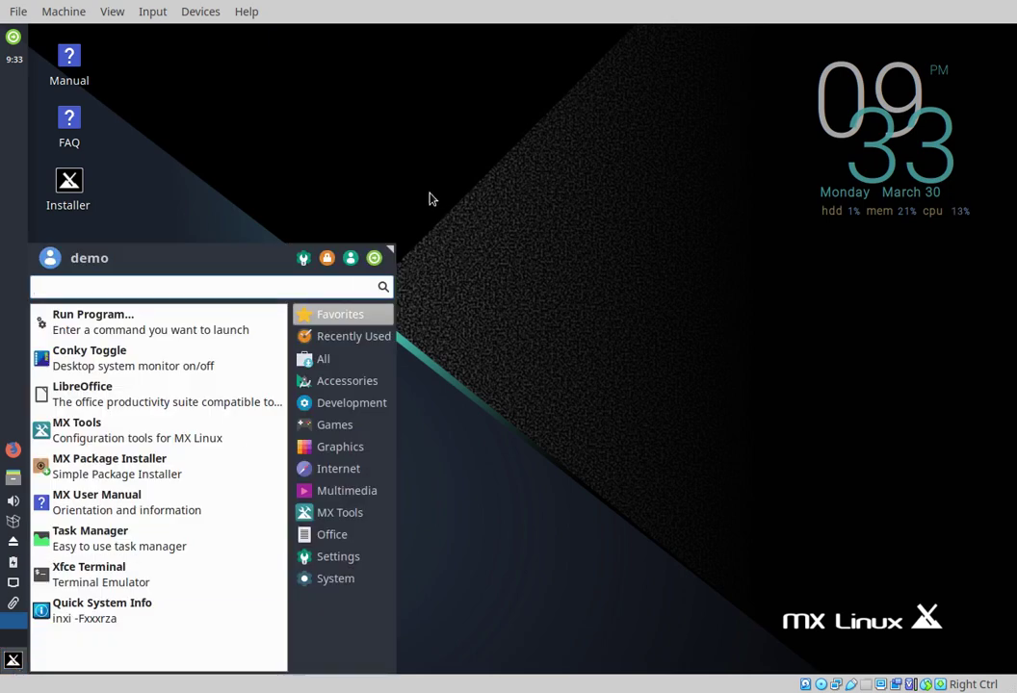
{"action": "left_click", "coordinate": [375, 258]}
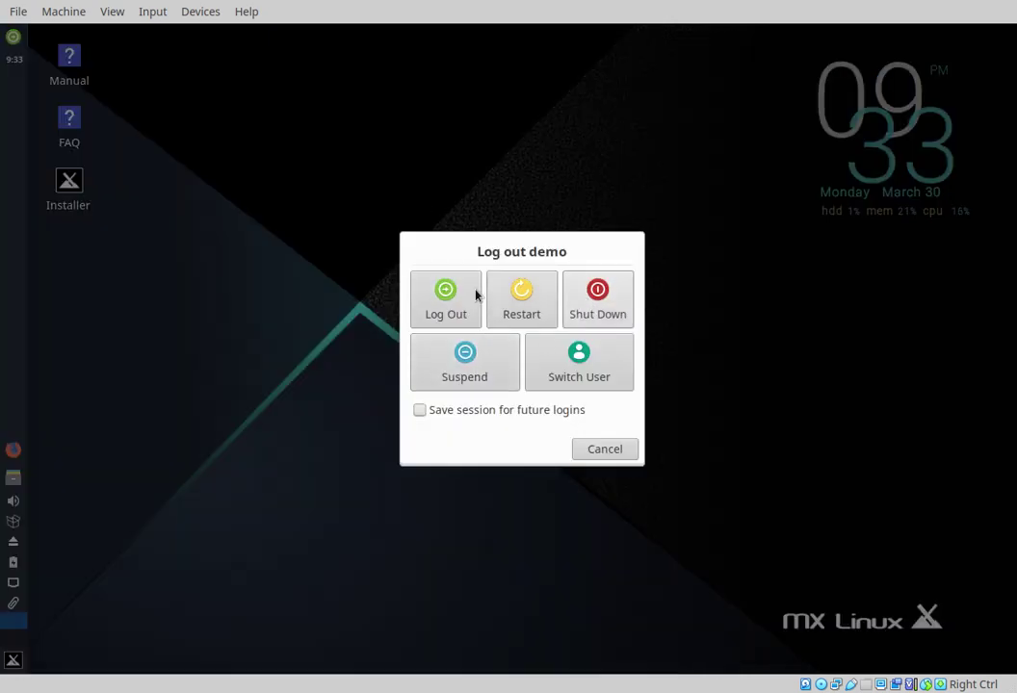
{"action": "left_click", "coordinate": [516, 295]}
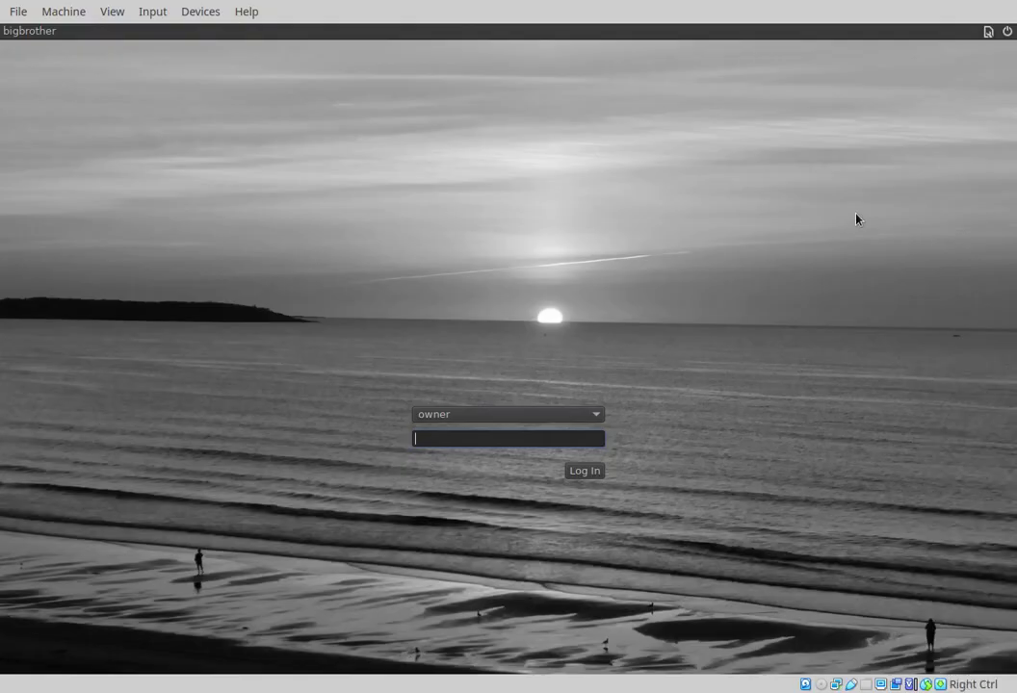
Log in as root through Other... using the new root password.
{"action": "left_click", "coordinate": [587, 414]}
{"action": "left_click", "coordinate": [450, 435]}
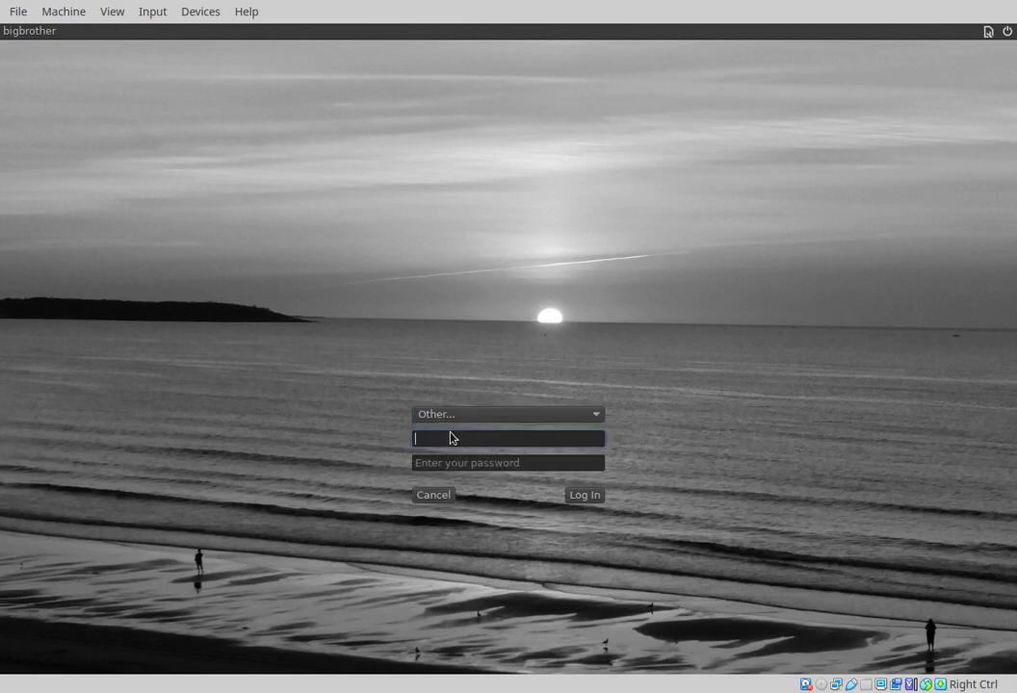
{"action": "type", "text": "root"}
{"action": "key", "text": "Return"}
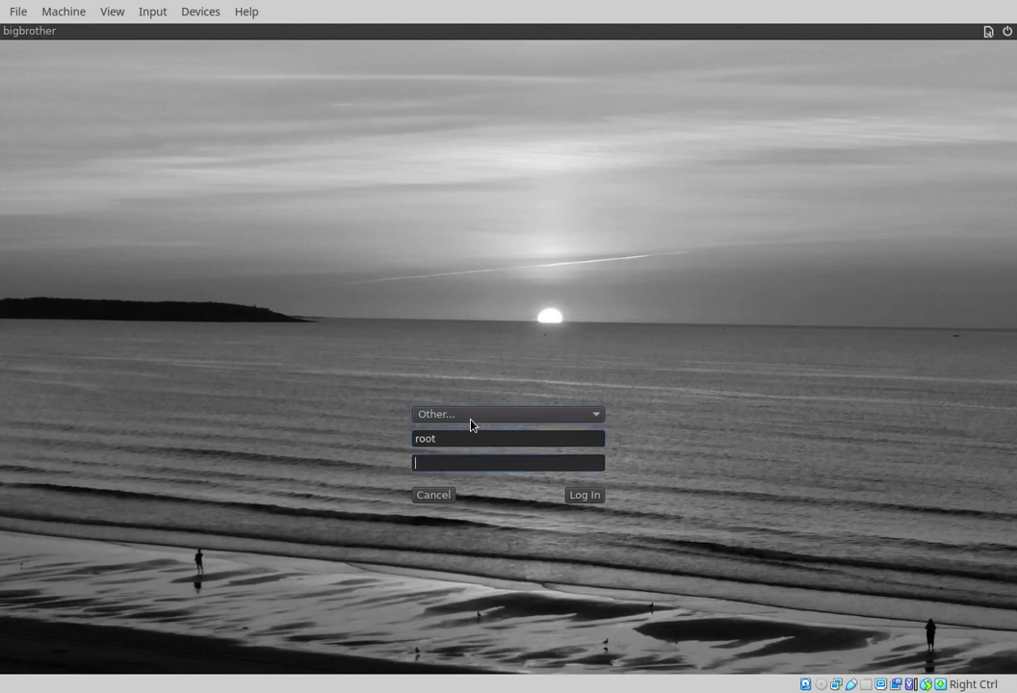
{"action": "type", "text": "r"}
{"action": "type", "text": "•••"}
{"action": "key", "text": "Return"}
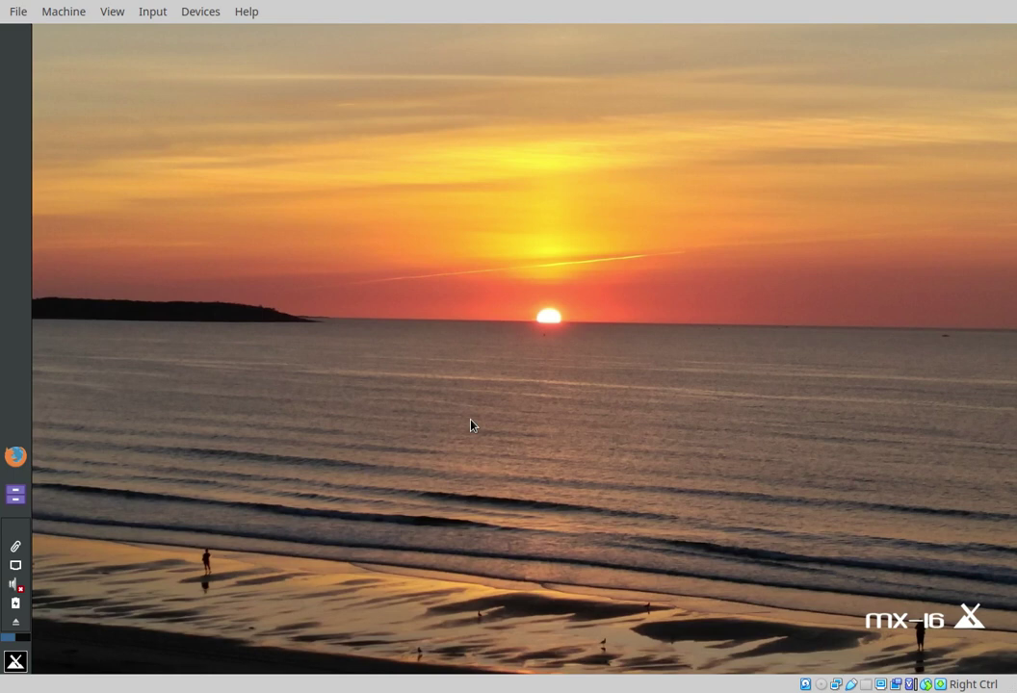
Launch the User Manager tool from MX Tools.
{"action": "left_click", "coordinate": [21, 664]}
{"action": "left_click", "coordinate": [86, 389]}
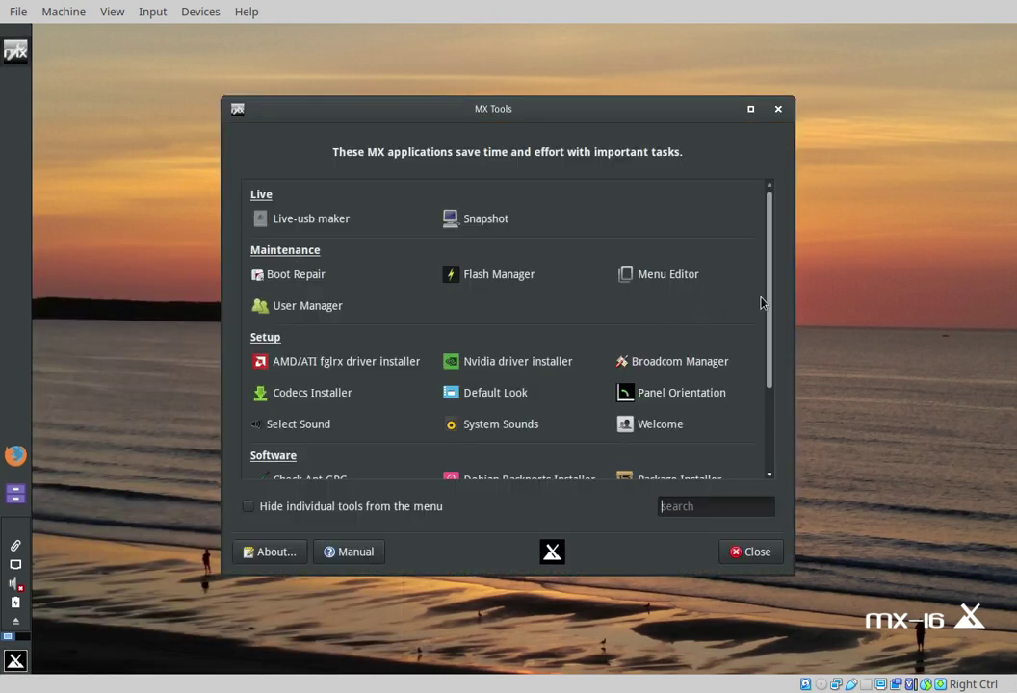
{"action": "mouse_move", "coordinate": [768, 301]}
{"action": "left_mouse_down"}
{"action": "mouse_move", "coordinate": [763, 375]}
{"action": "mouse_move", "coordinate": [771, 286]}
{"action": "left_mouse_up"}
{"action": "left_click", "coordinate": [316, 312]}
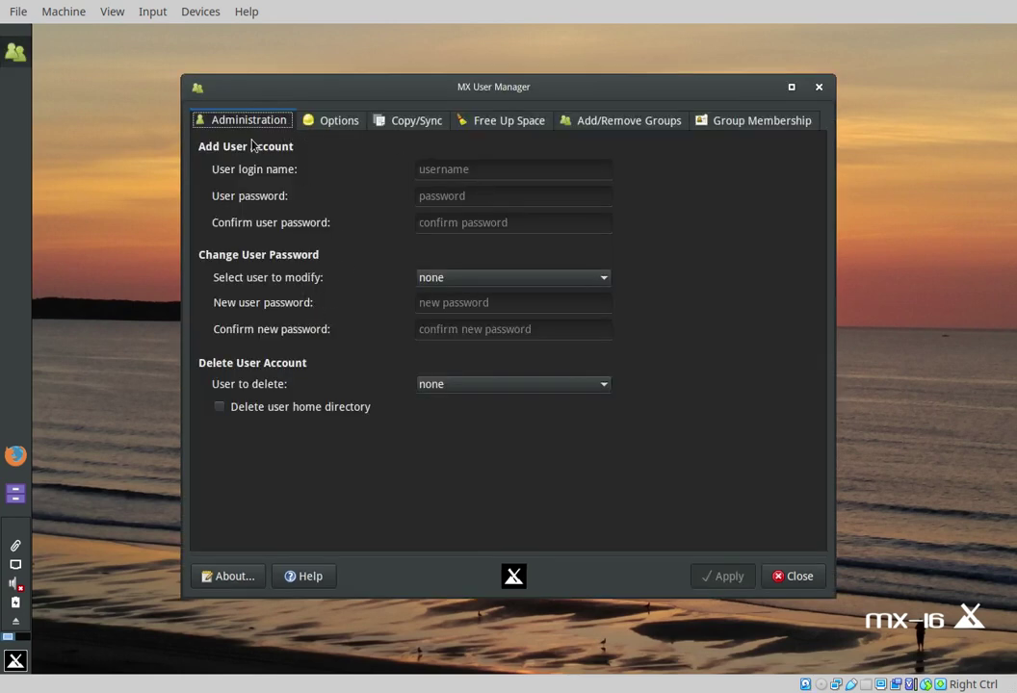
Check the user list without selecting anyone, then close User Manager and MX Tools.
{"action": "left_click", "coordinate": [592, 282]}
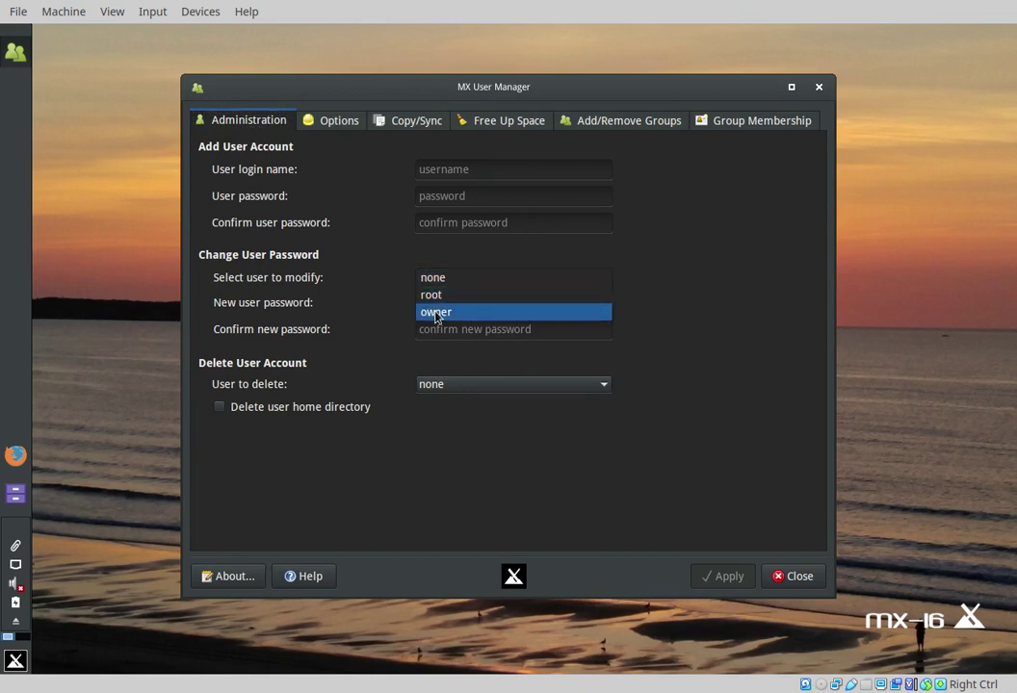
{"action": "left_click", "coordinate": [733, 284]}
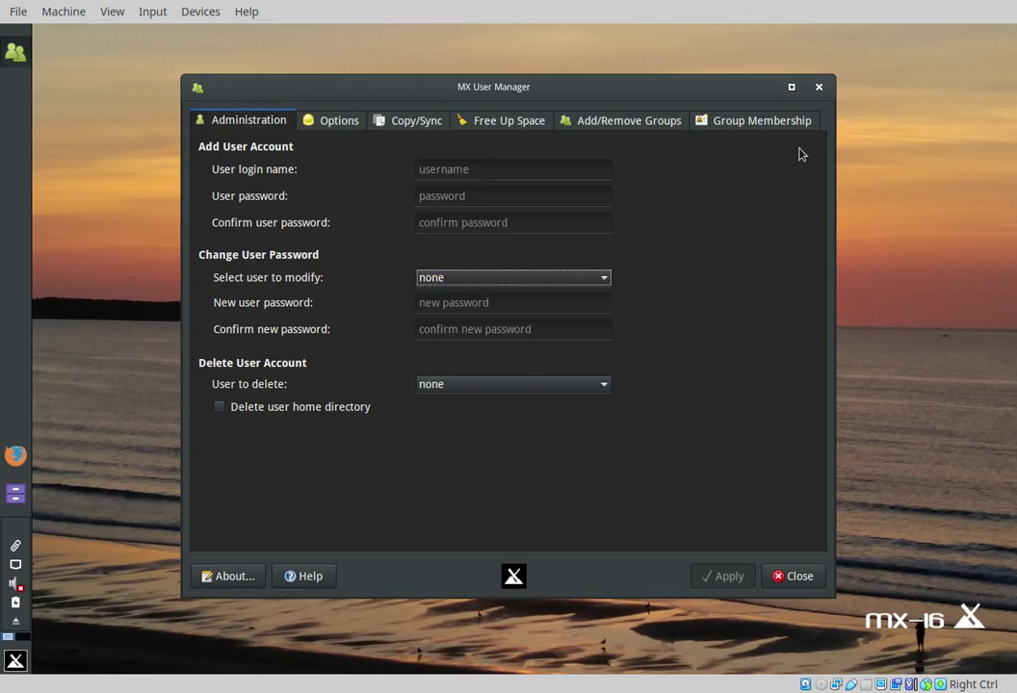
{"action": "left_click", "coordinate": [819, 88]}
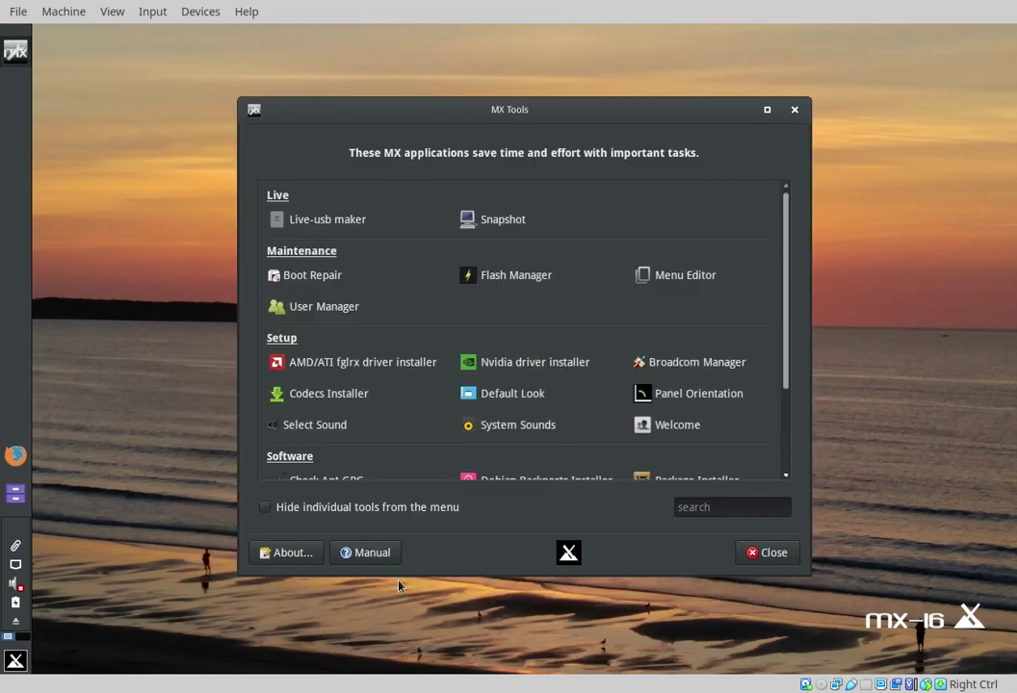
{"action": "left_click", "coordinate": [776, 552]}
{"action": "left_click", "coordinate": [5, 659]}
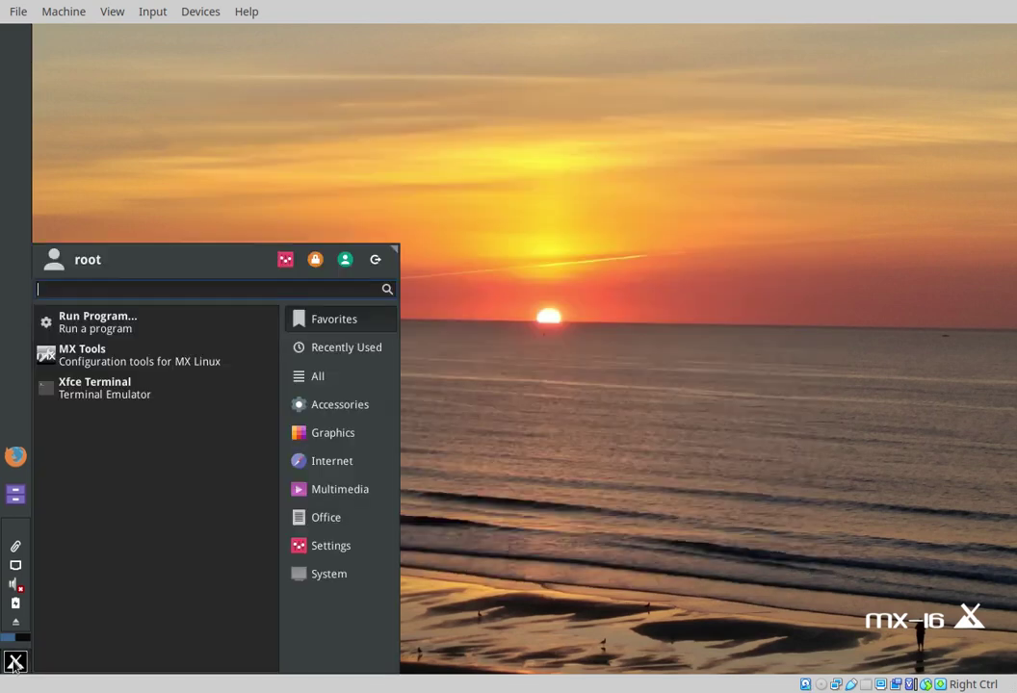
Reset the owner account's password with sudo passwd owner and close the terminal.
{"action": "left_click", "coordinate": [97, 390]}
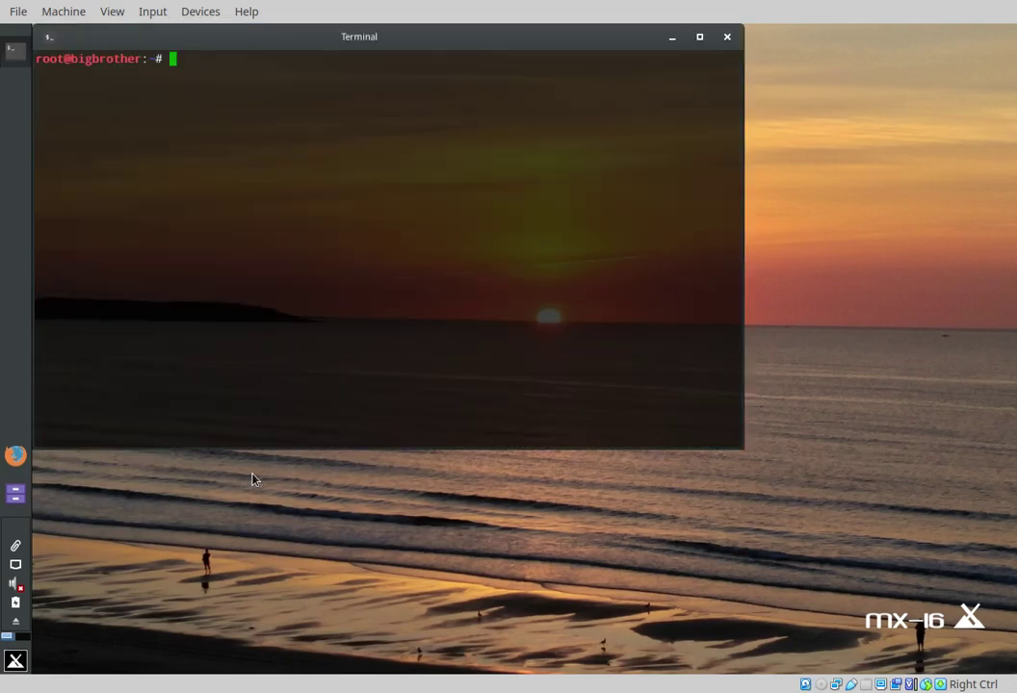
{"action": "type", "text": "sudo passwd owner"}
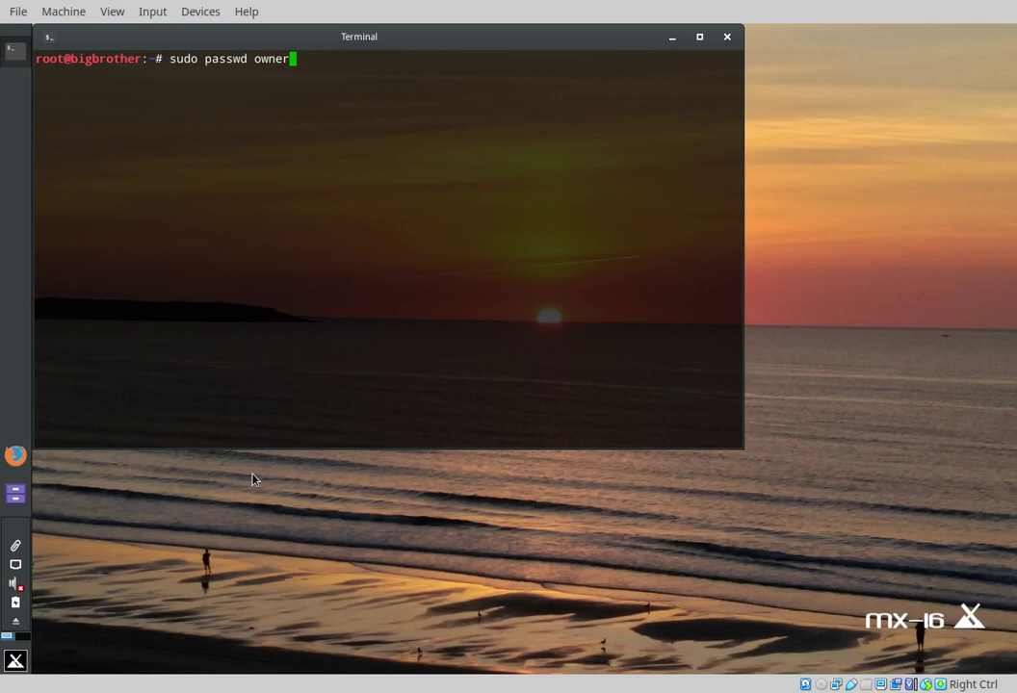
{"action": "key", "text": "Return"}
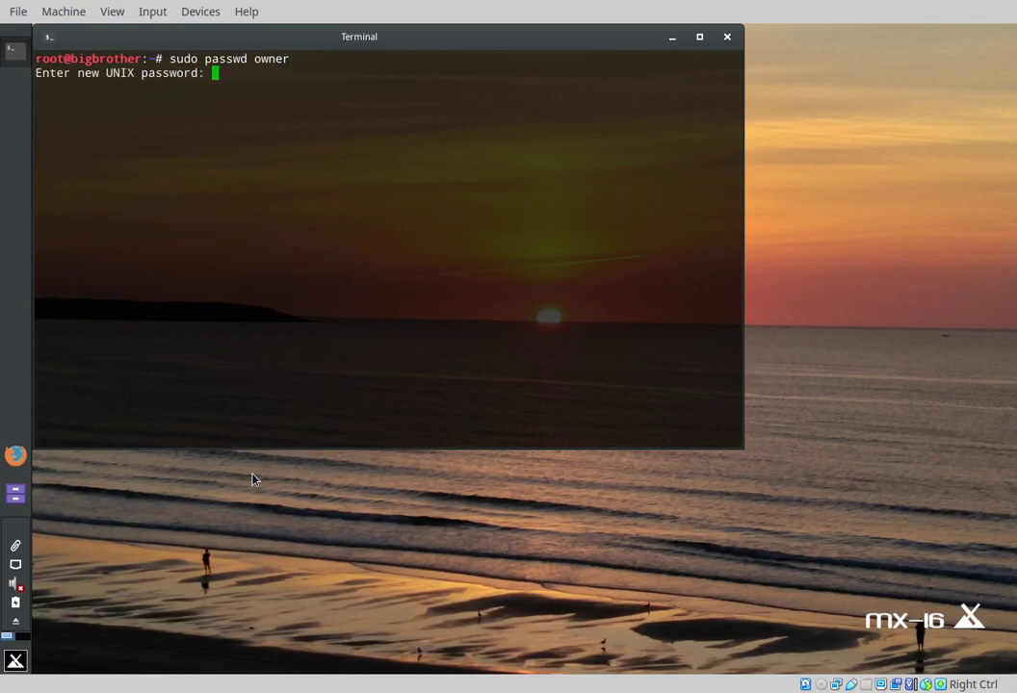
{"action": "key", "text": "Return"}
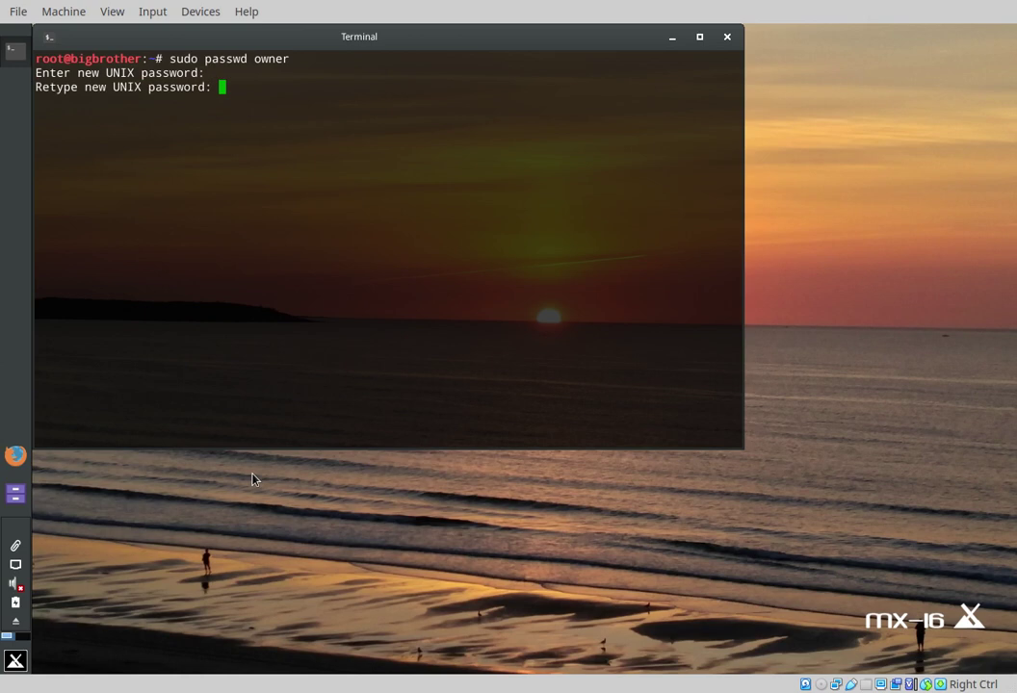
{"action": "key", "text": "Return"}
{"action": "key", "text": "ctrl+d"}
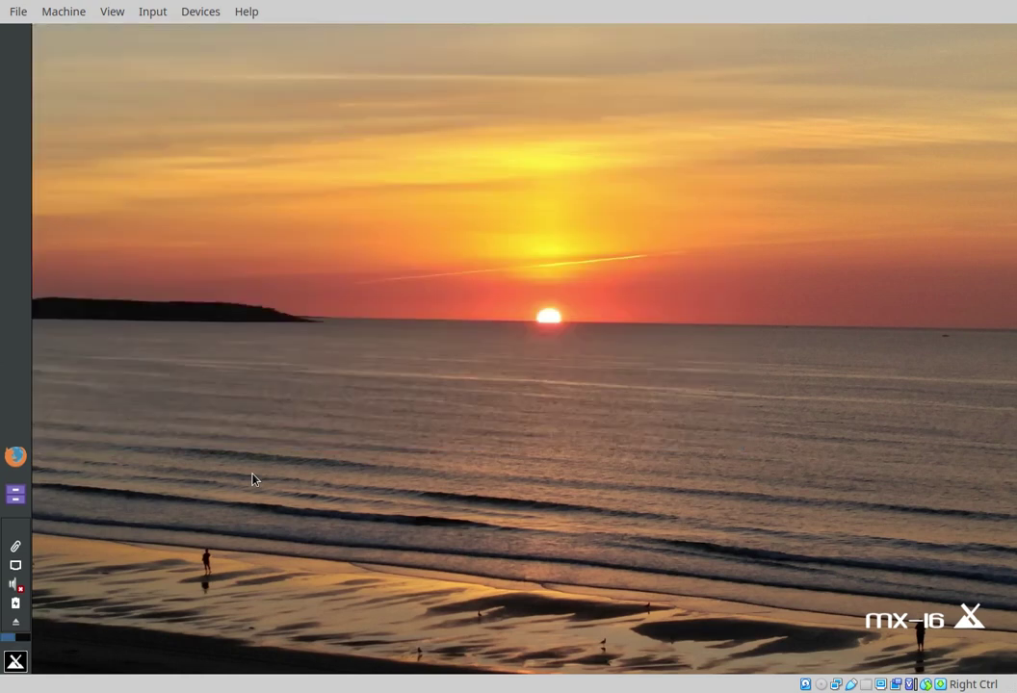
Log out root, log in as owner, and dismiss the XScreenSaver version warning.
{"action": "left_click", "coordinate": [16, 662]}
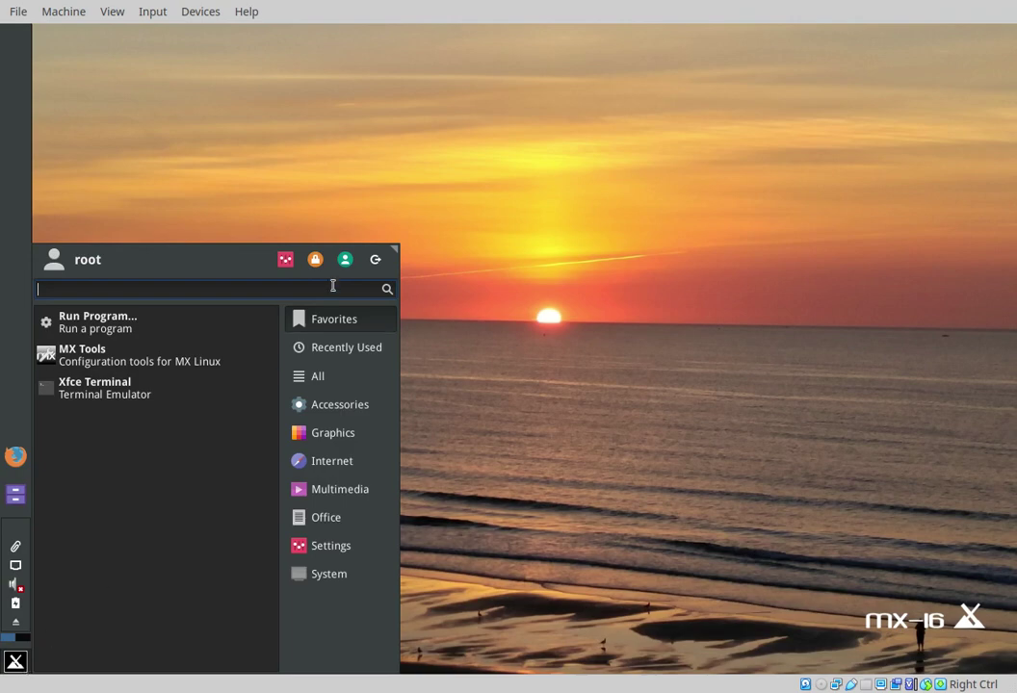
{"action": "left_click", "coordinate": [379, 270]}
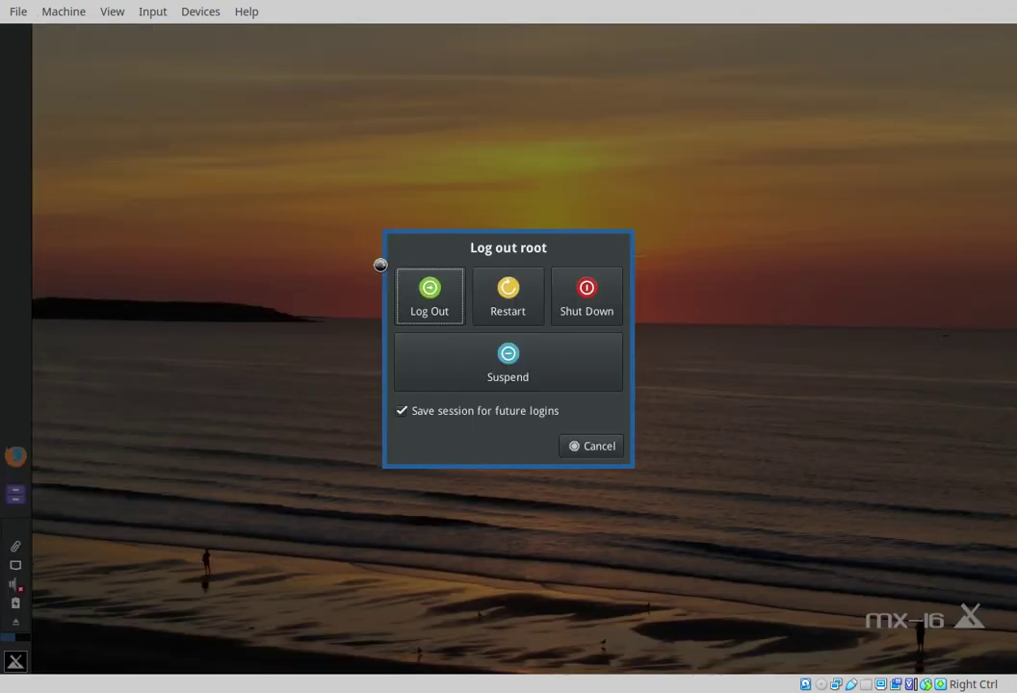
{"action": "left_click", "coordinate": [404, 282]}
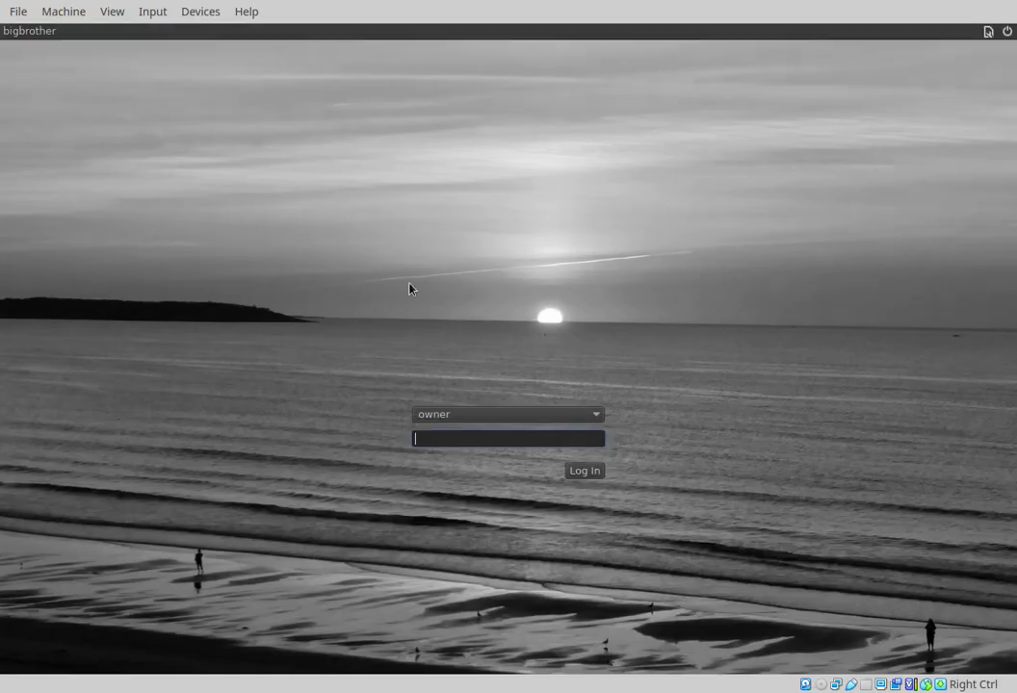
{"action": "type", "text": "******"}
{"action": "key", "text": "Return"}
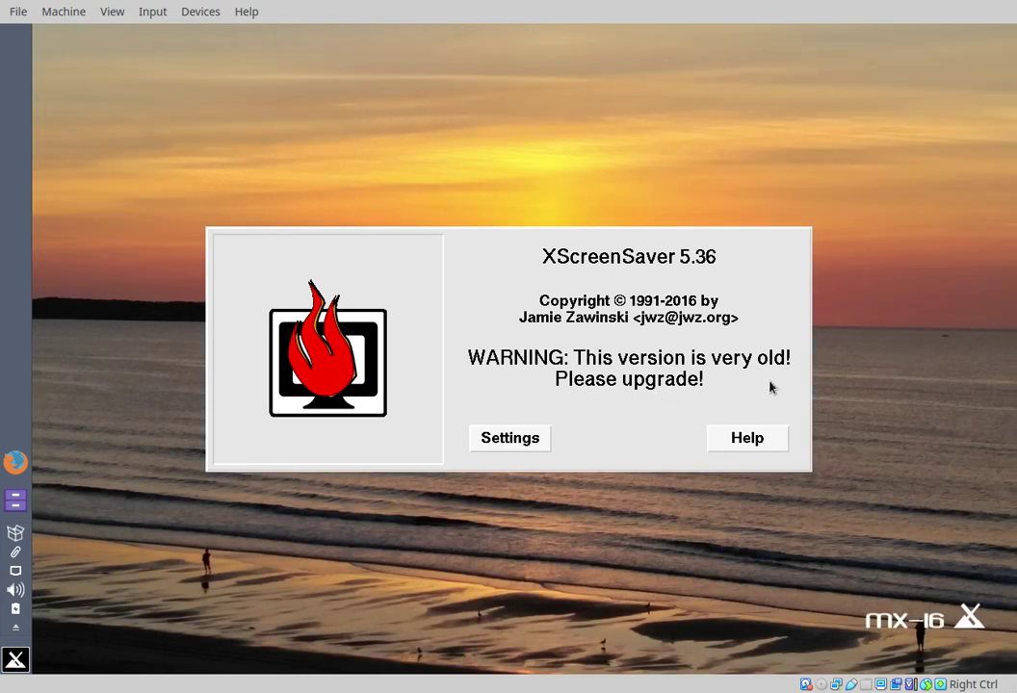
{"action": "left_click", "coordinate": [508, 279]}
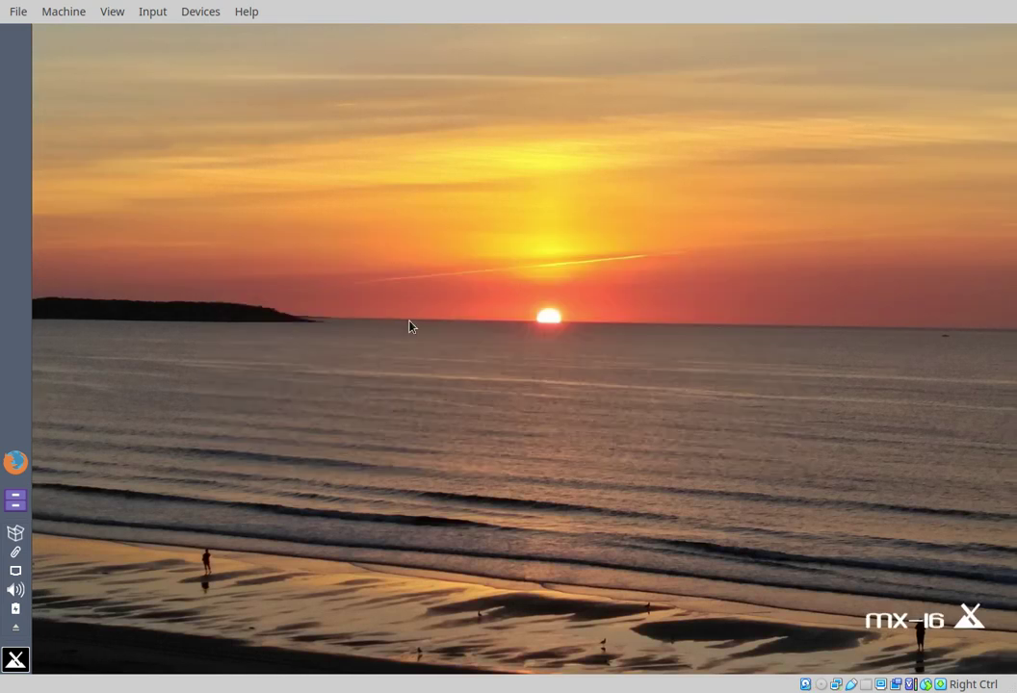
Browse the owner's home folder and File System in the file manager, then close it.
{"action": "left_click", "coordinate": [16, 499]}
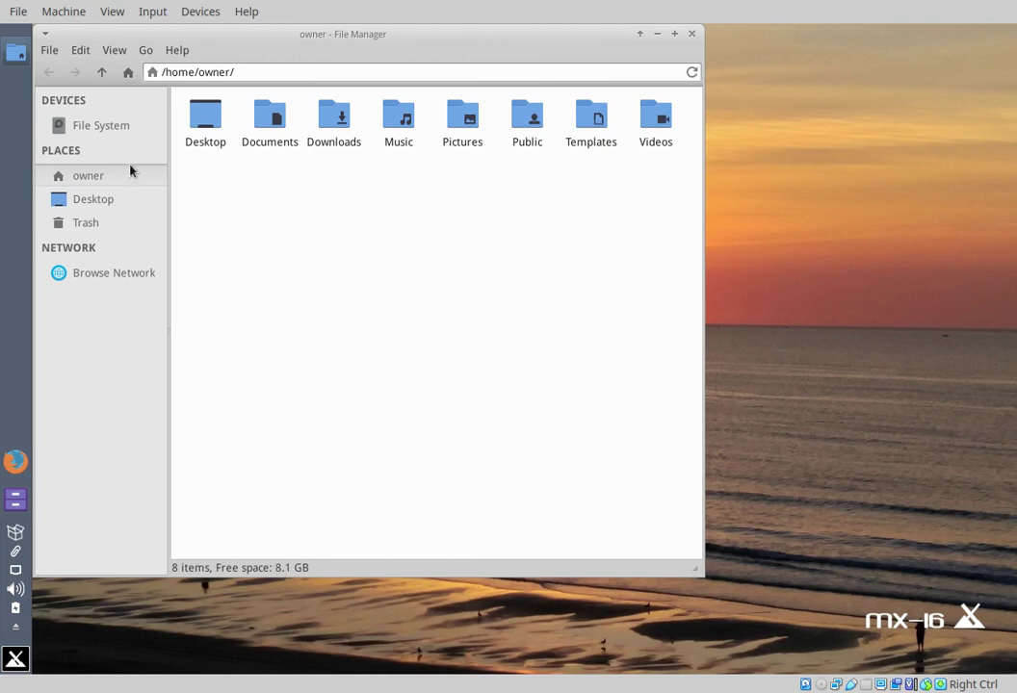
{"action": "left_click", "coordinate": [102, 127]}
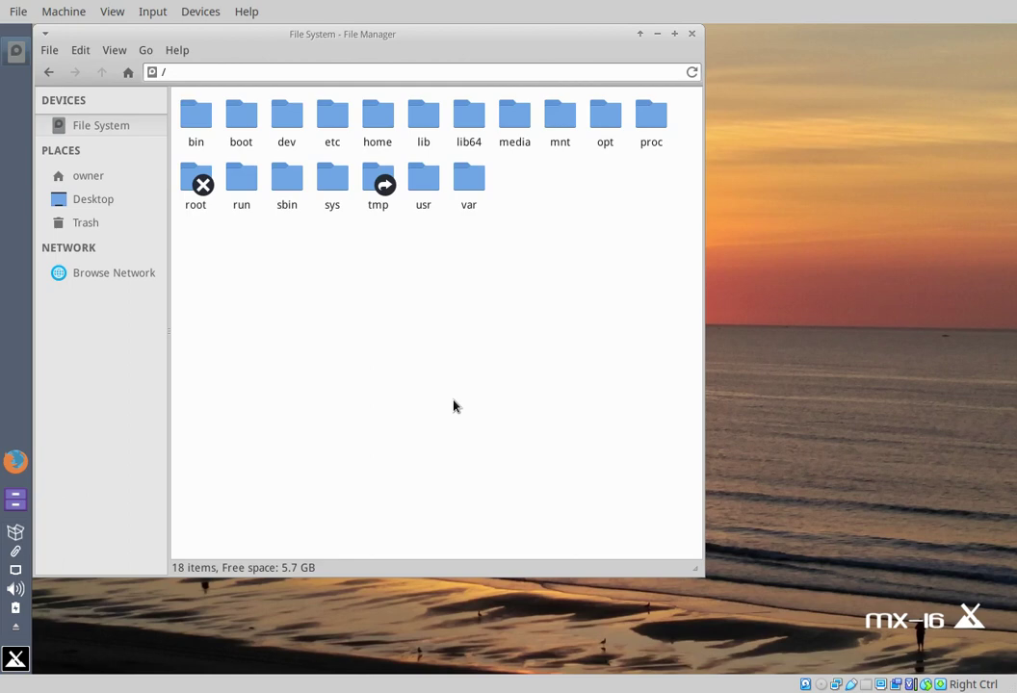
{"action": "left_click", "coordinate": [691, 33]}
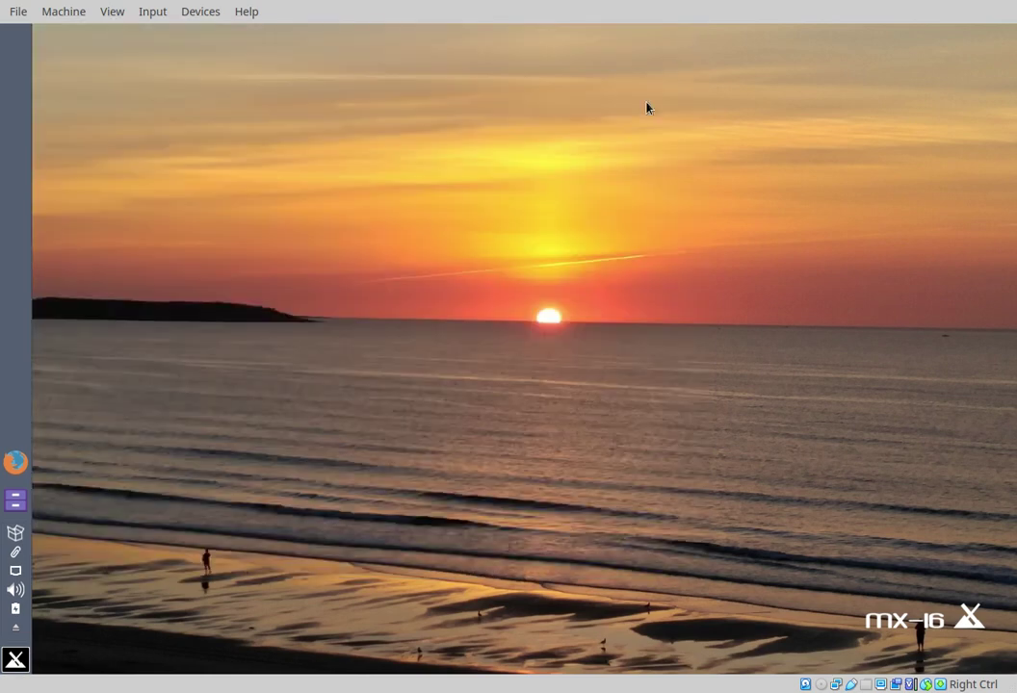
Launch GParted via a 'part' menu search, authenticate with the root password, and reposition its window.
{"action": "left_click", "coordinate": [15, 660]}
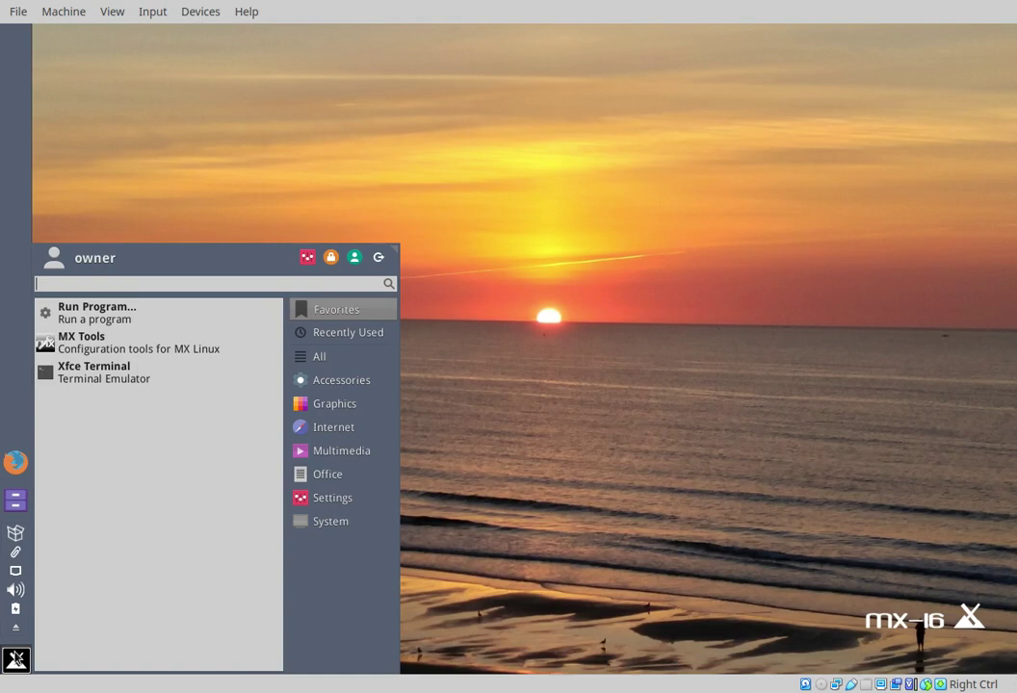
{"action": "type", "text": "part"}
{"action": "key", "text": "Return"}
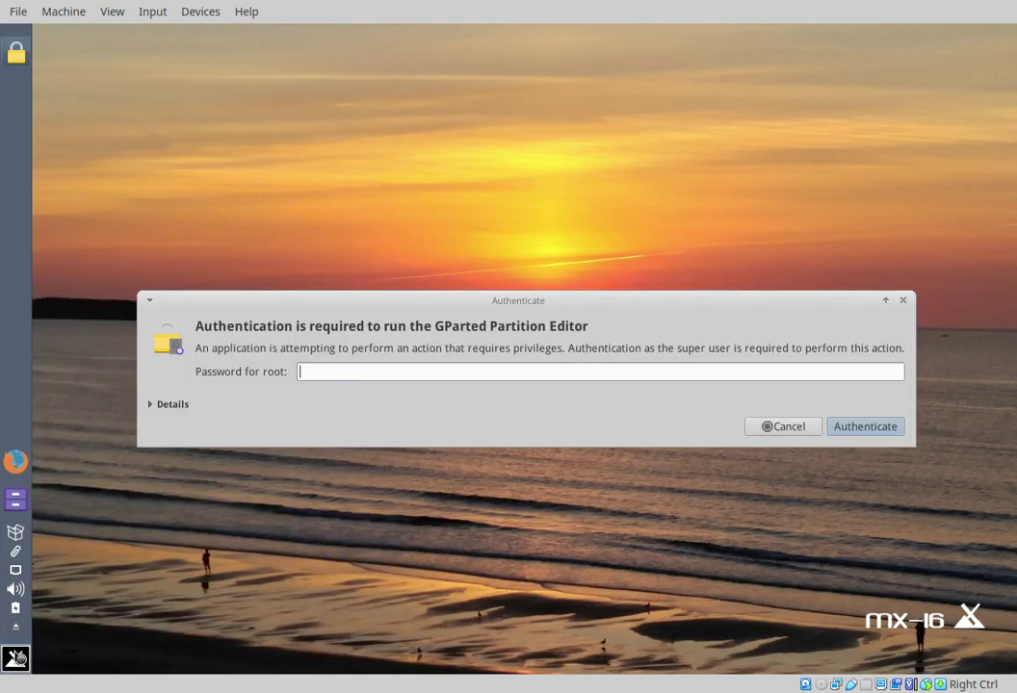
{"action": "key", "text": "Return"}
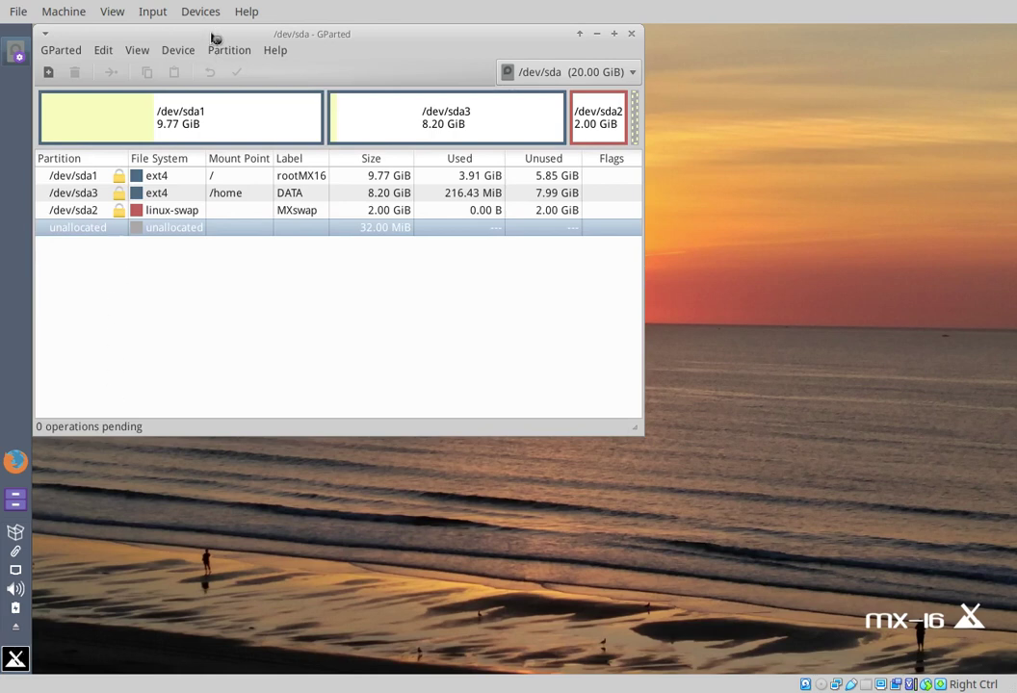
{"action": "left_click_drag", "start_coordinate": [215, 37], "coordinate": [310, 90]}
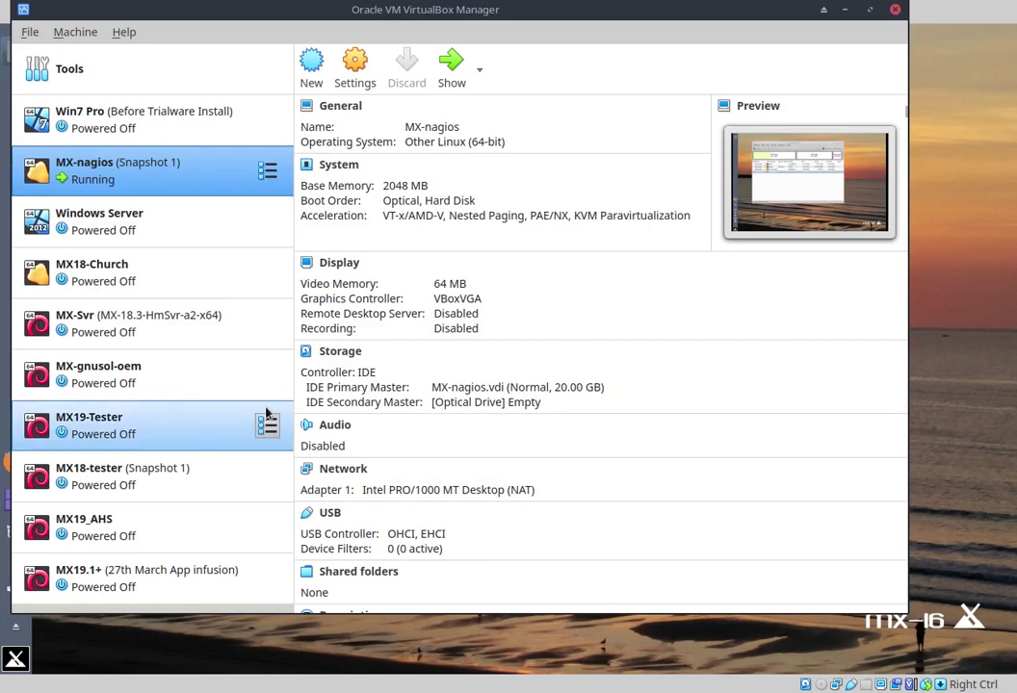
View the MX-nagios snapshots, then close VirtualBox Manager and the GParted window.
{"action": "right_click", "coordinate": [265, 170]}
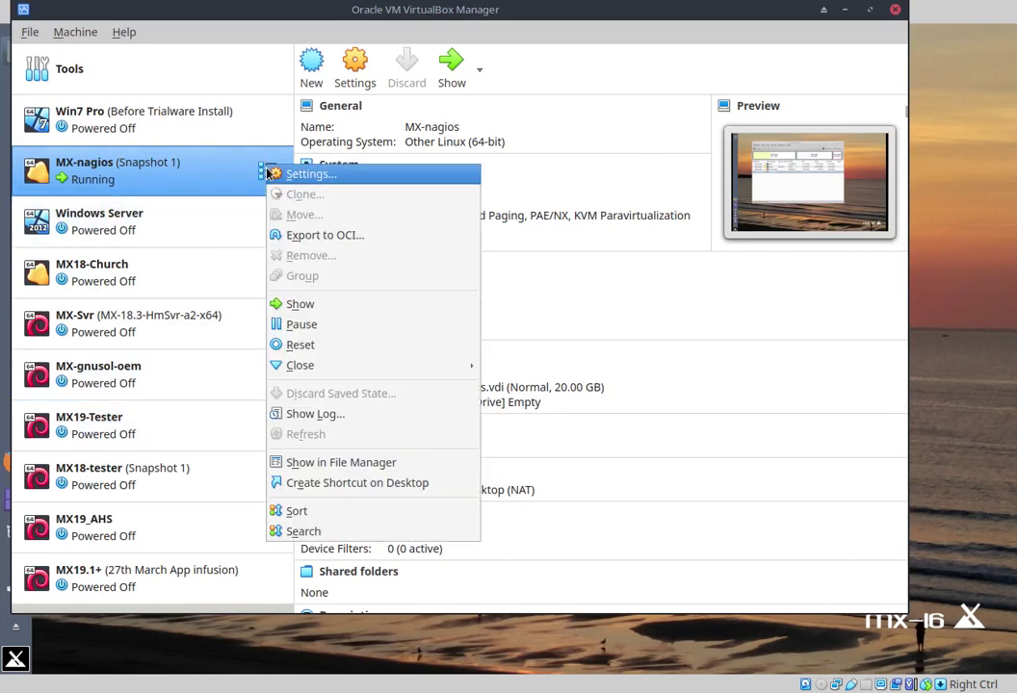
{"action": "left_click", "coordinate": [182, 164]}
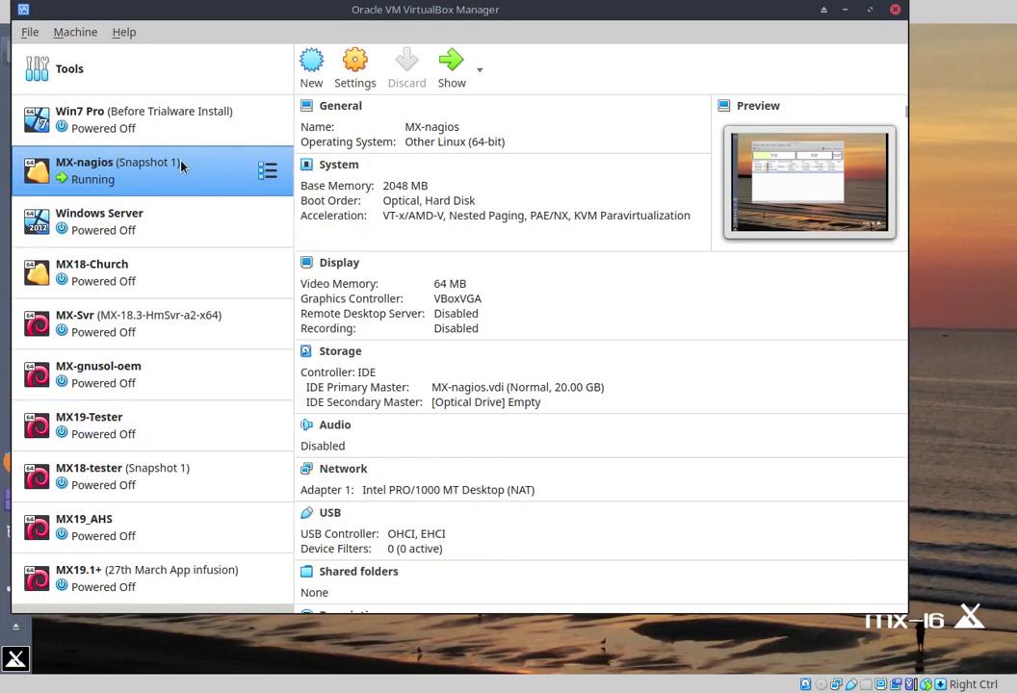
{"action": "left_click", "coordinate": [267, 170]}
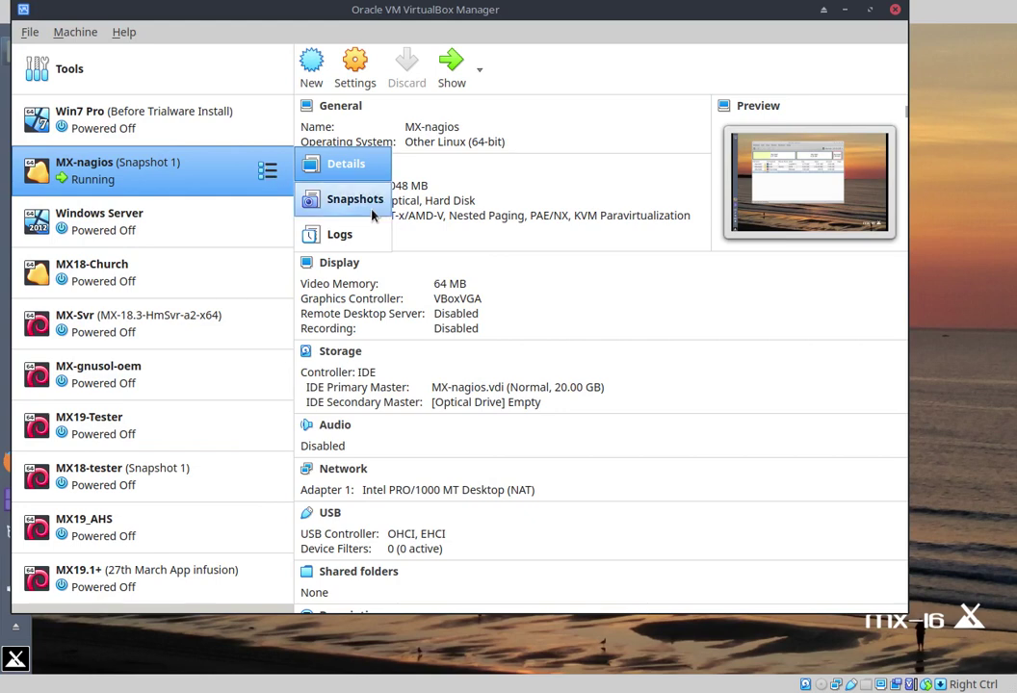
{"action": "left_click", "coordinate": [312, 204]}
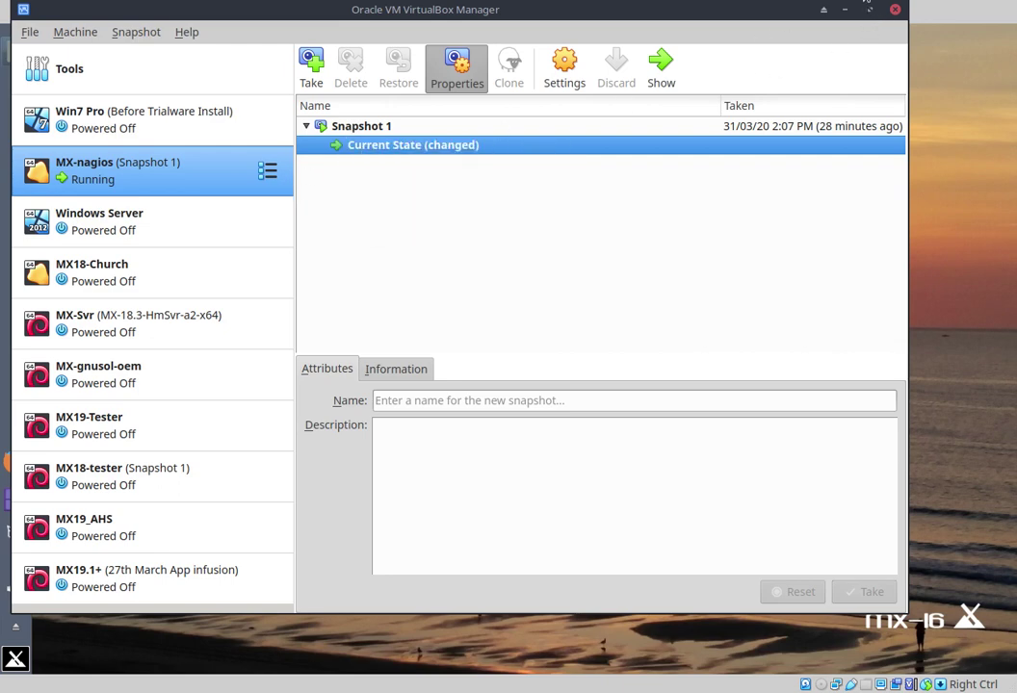
{"action": "left_click", "coordinate": [896, 8]}
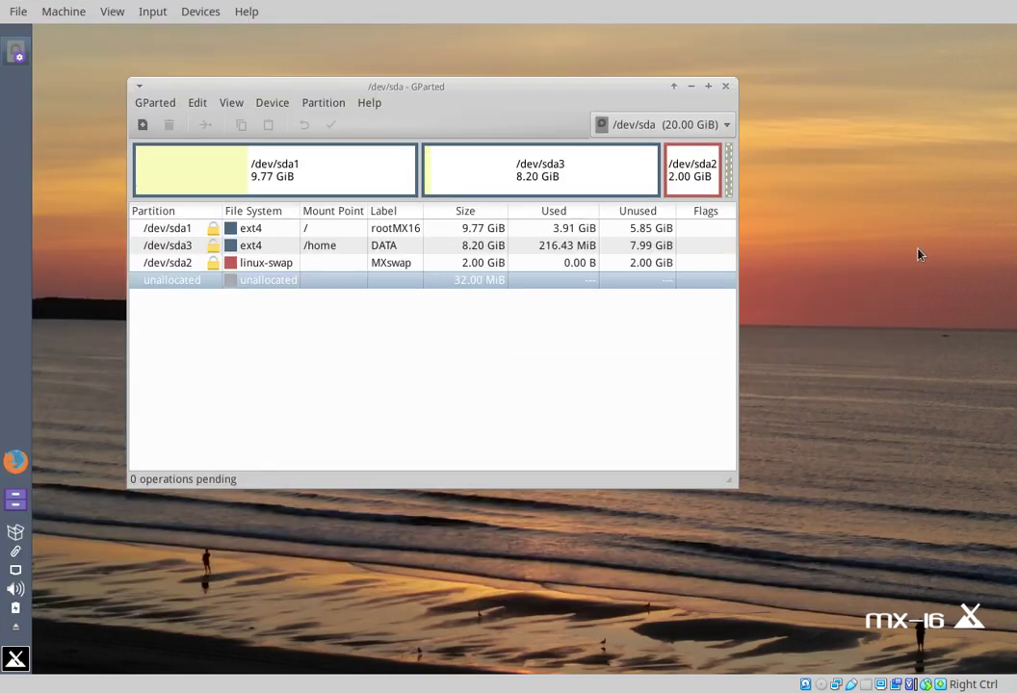
{"action": "left_click", "coordinate": [726, 87]}
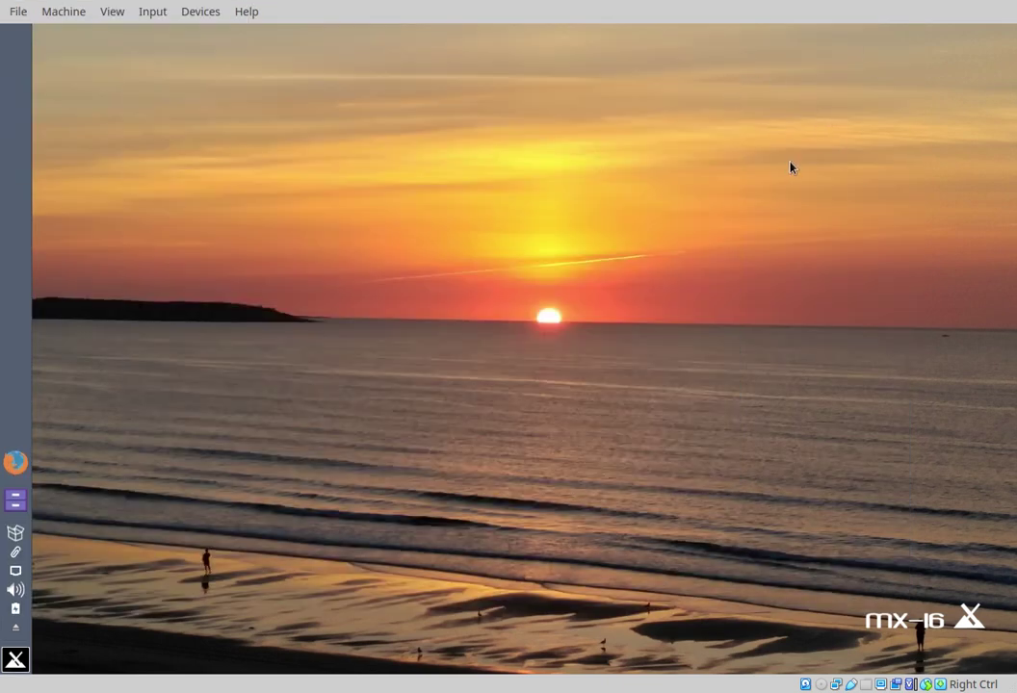